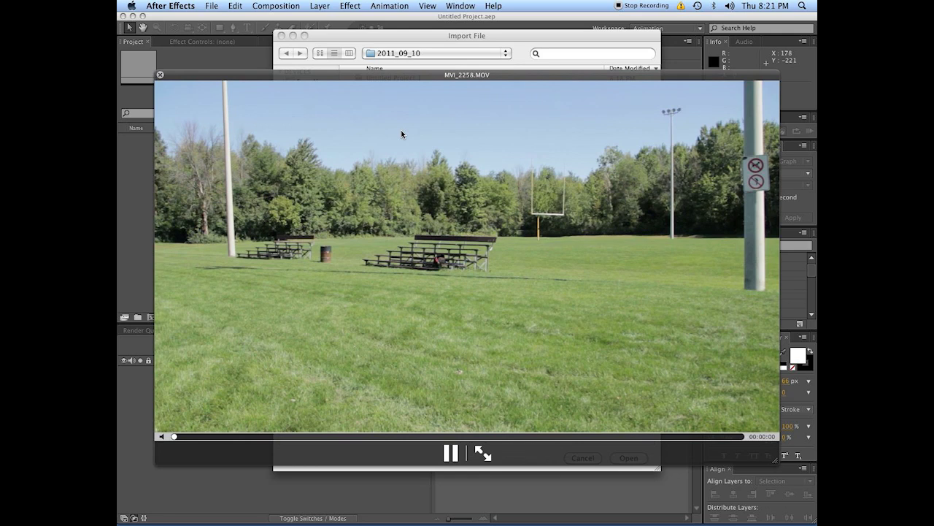
Preview the clips in the 2011_09_10 folder and import MVI_2257.MOV into the project.
left_click_drag(263, 436, 683, 436)
key("space")
key("Up")
key("space")
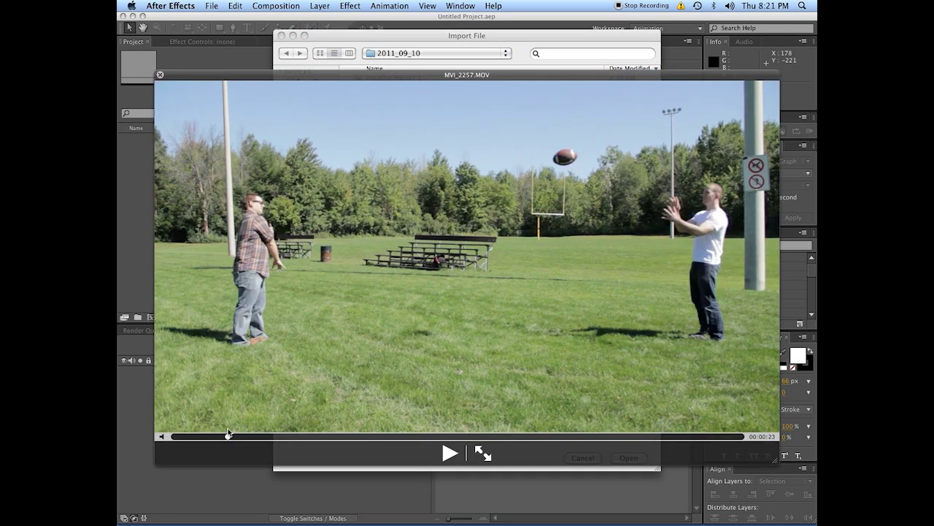
key("space")
key("Return")
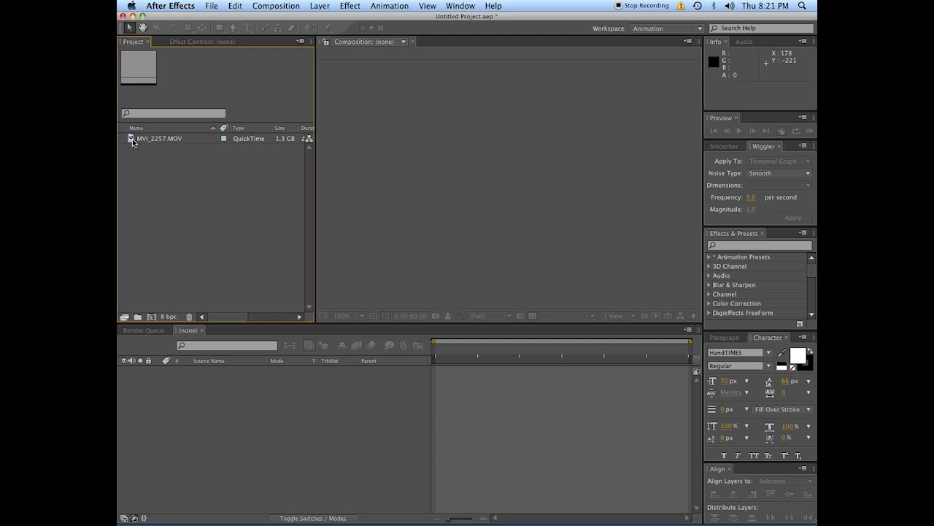
Create a composition from the MVI_2257.MOV footage.
left_click(132, 139)
left_click_drag(132, 140, 151, 316)
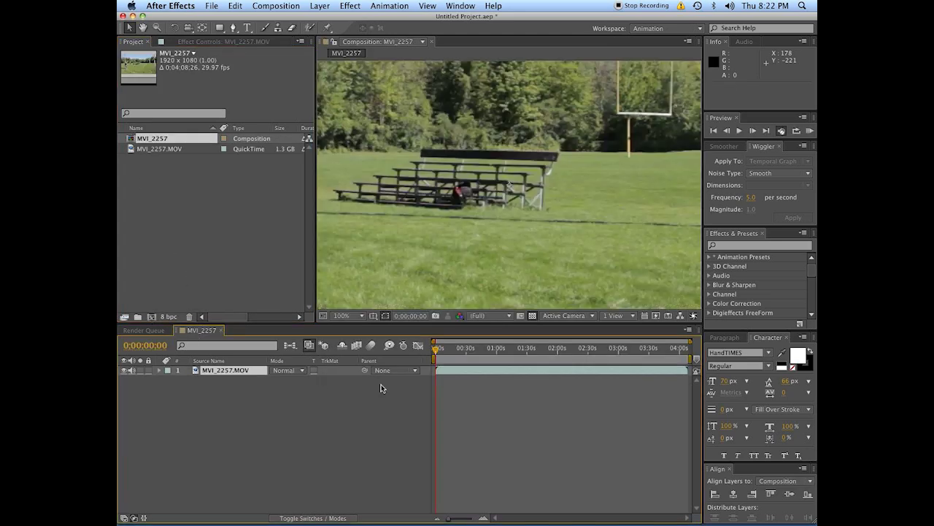
scroll(462, 238, "down", 3)
Examine the football footage around 0;01;14;26 and 0;02;32;12, including a close view of the man beside the sign pole.
left_click(512, 348)
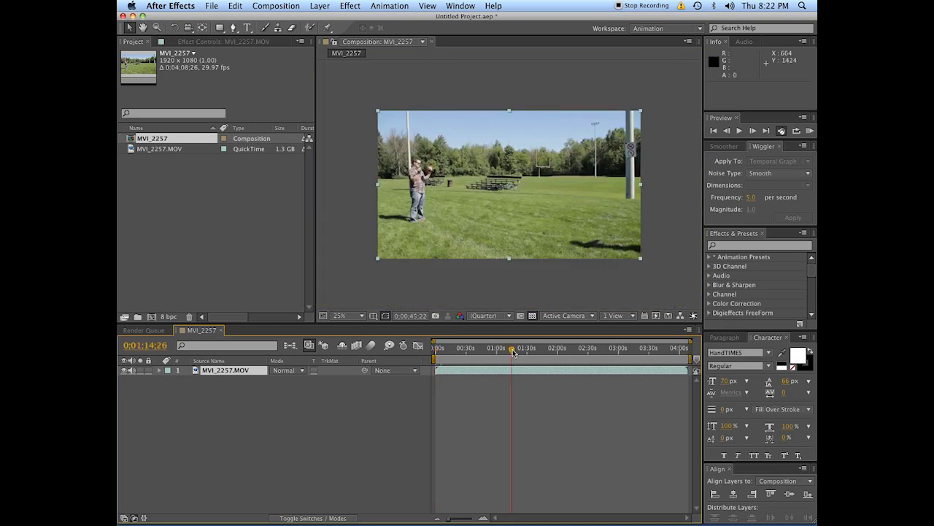
left_click(590, 348)
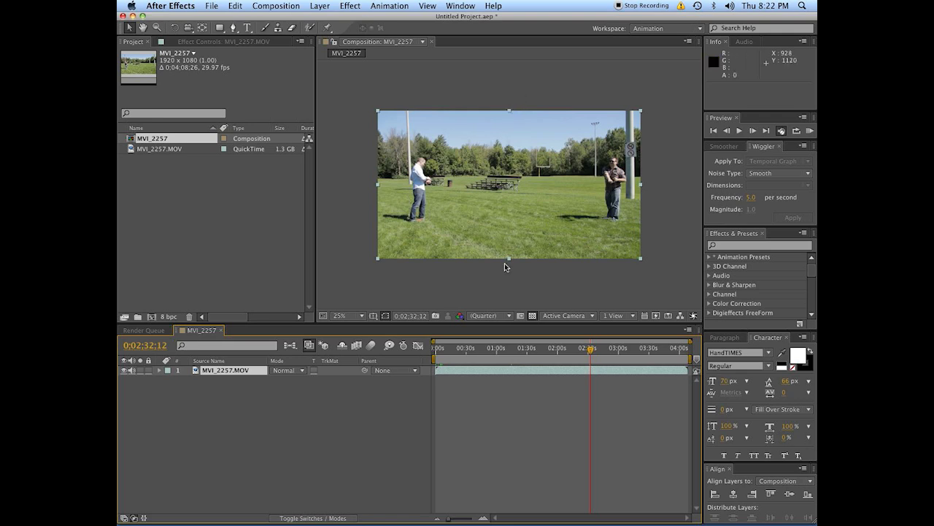
scroll(615, 188, "up", 2)
scroll(616, 188, "up", 2)
scroll(511, 182, "right", 5)
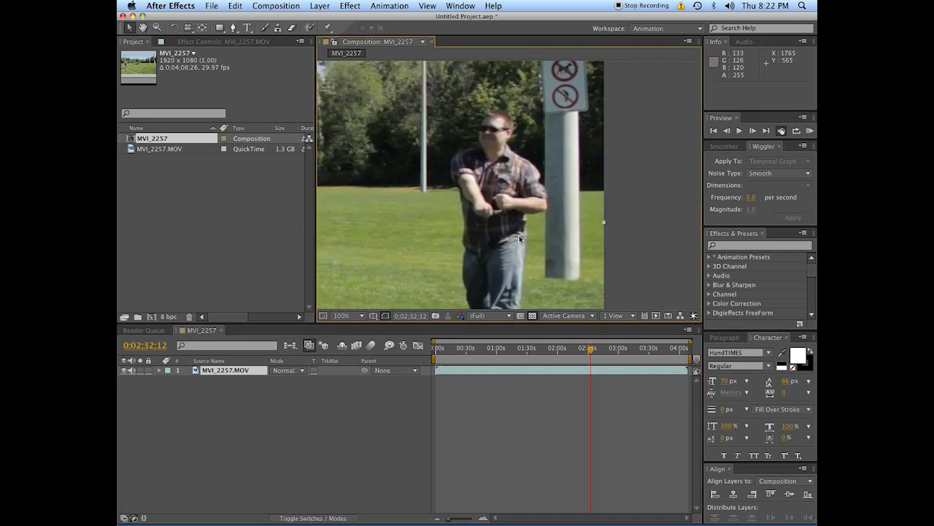
scroll(467, 192, "down", 4)
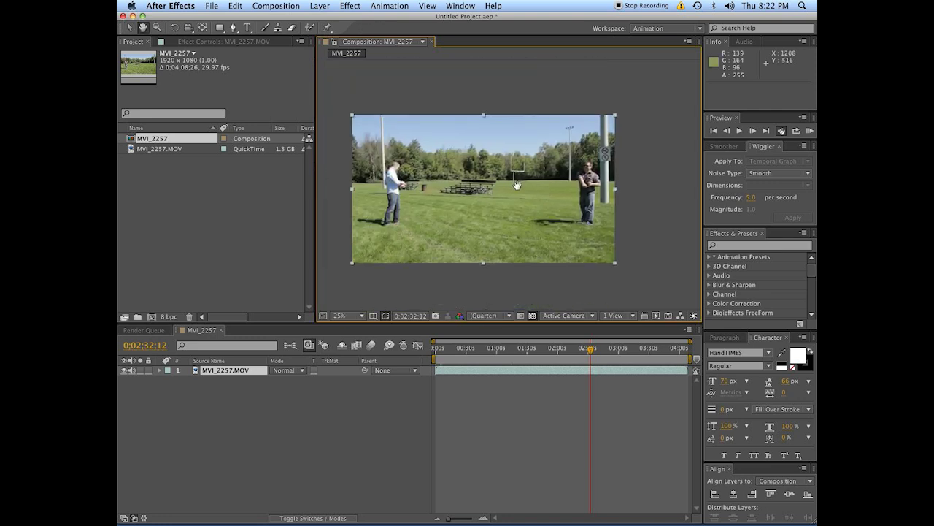
left_click_drag(514, 189, 419, 187)
scroll(419, 187, "up", 5)
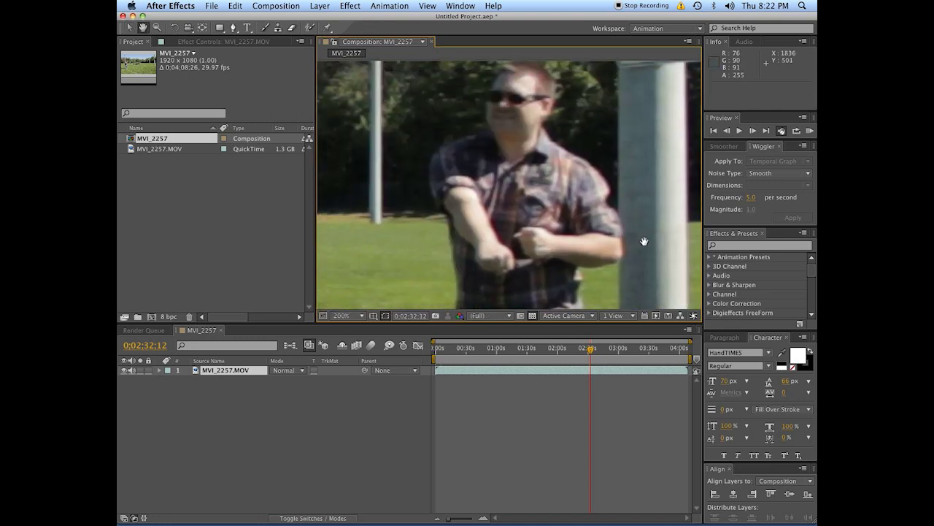
scroll(556, 219, "down", 2)
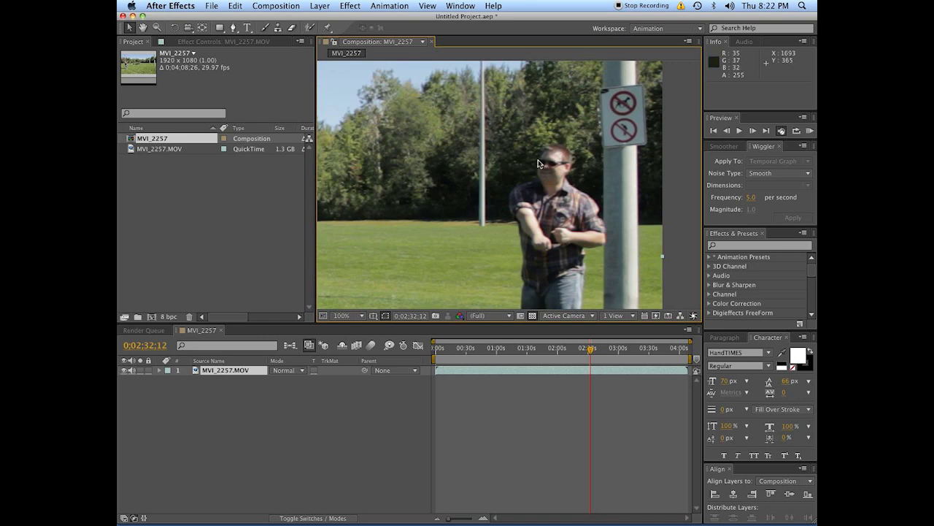
scroll(526, 170, "down", 2)
left_click_drag(364, 229, 491, 213)
scroll(535, 183, "down", 2)
key("cmd+z")
left_click(499, 265)
key("h")
key("v")
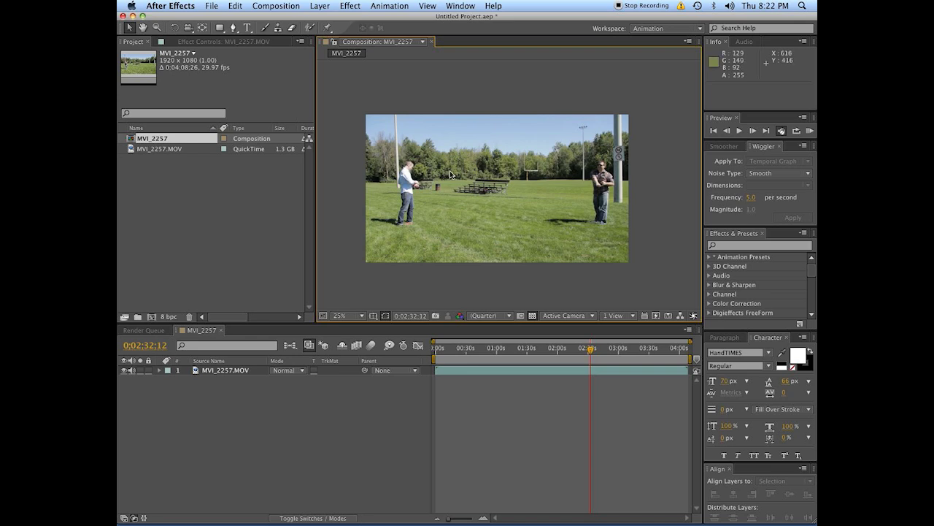
Find the break between the two takes and split the footage layer at 0;01;11;19.
left_click_drag(561, 349, 466, 349)
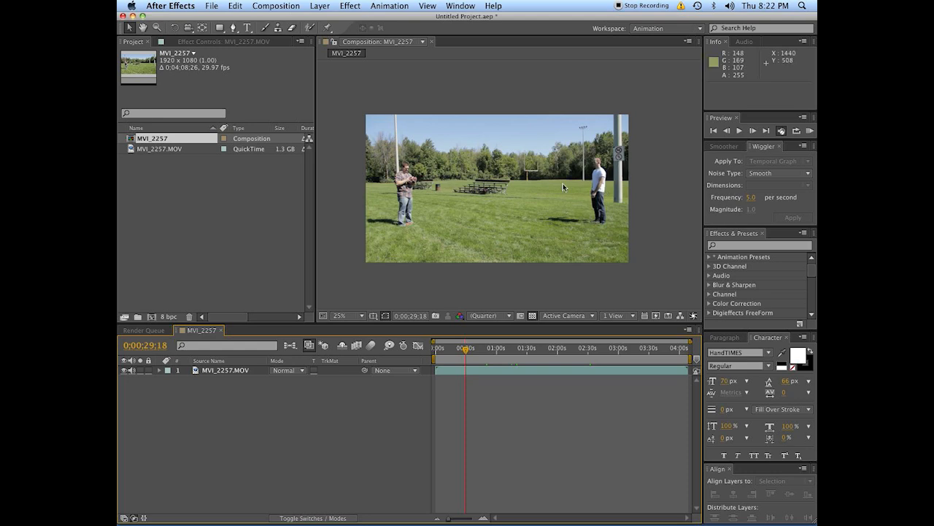
left_click(557, 349)
left_click(562, 350)
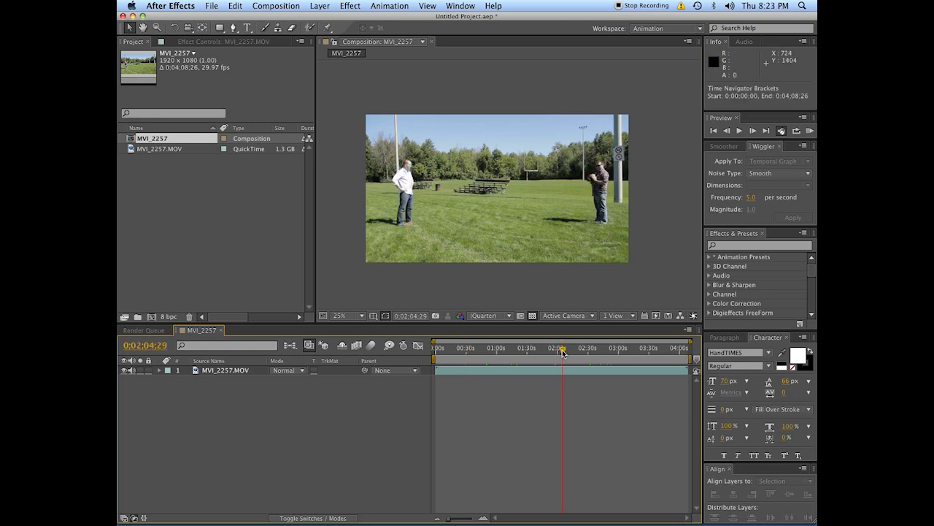
left_click(530, 350)
left_click_drag(530, 355, 510, 357)
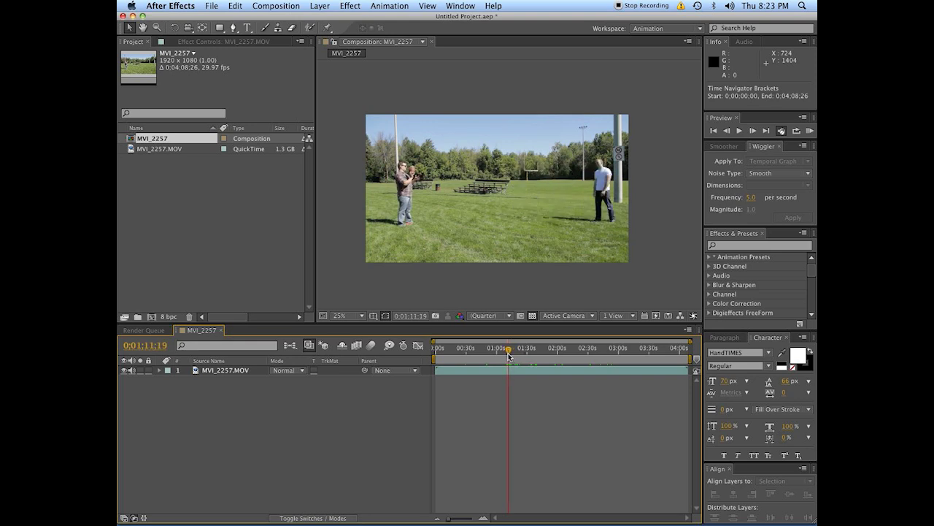
left_click(511, 370)
key("super+shift+d")
Trim the first take's layer to begin at 0;00;10;23 and move it to the start of the composition.
left_click(462, 349)
left_click_drag(462, 349, 447, 379)
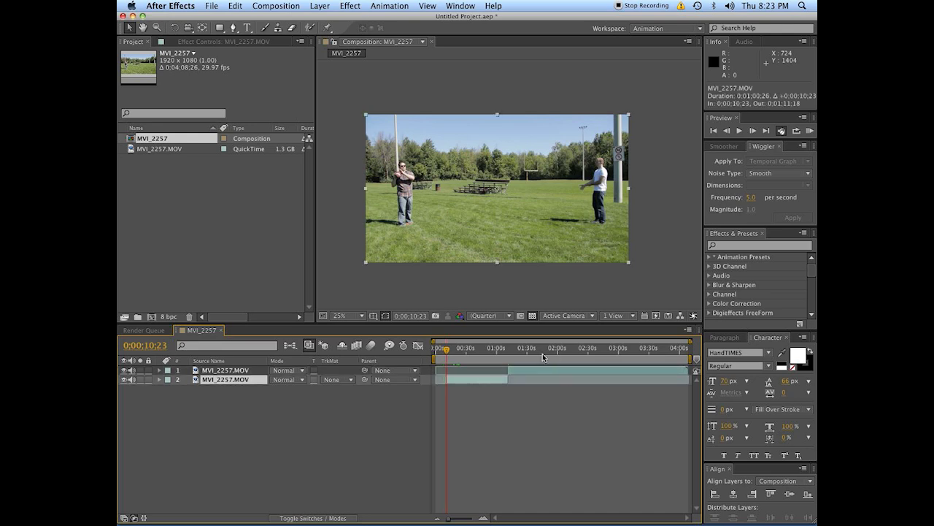
key("Home")
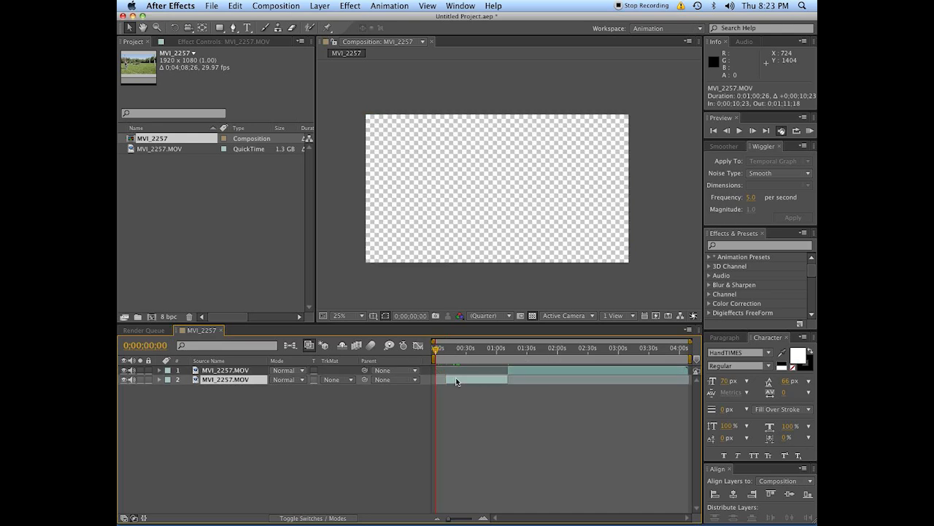
key("bracketleft")
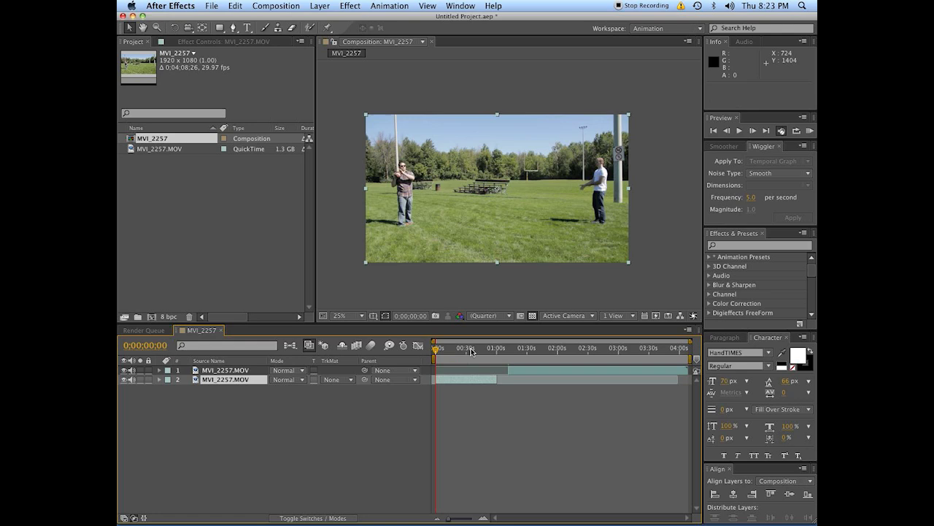
Trim the start of the second take's layer to just before a throw and shift it to about the composition's start.
left_click(530, 356)
left_click_drag(522, 352, 456, 374)
left_click(458, 357)
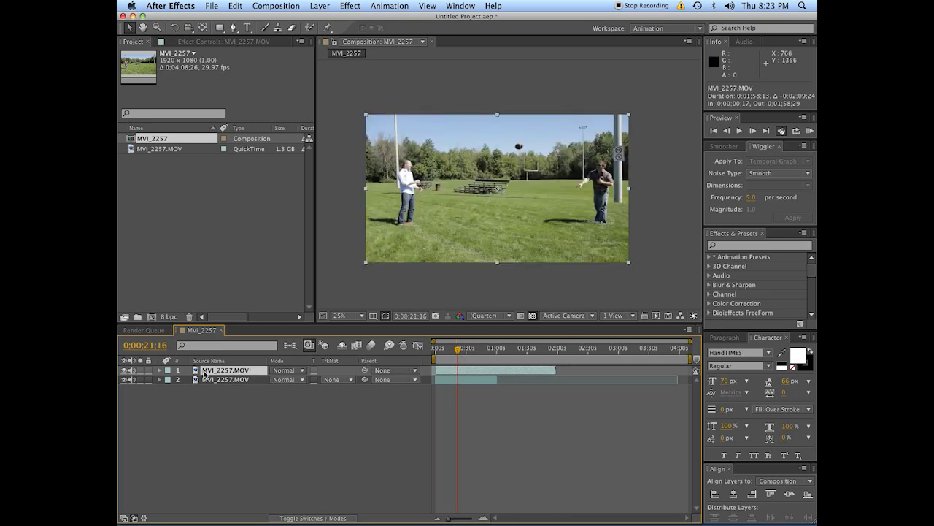
Set the upper footage layer's opacity to 50%.
key("t")
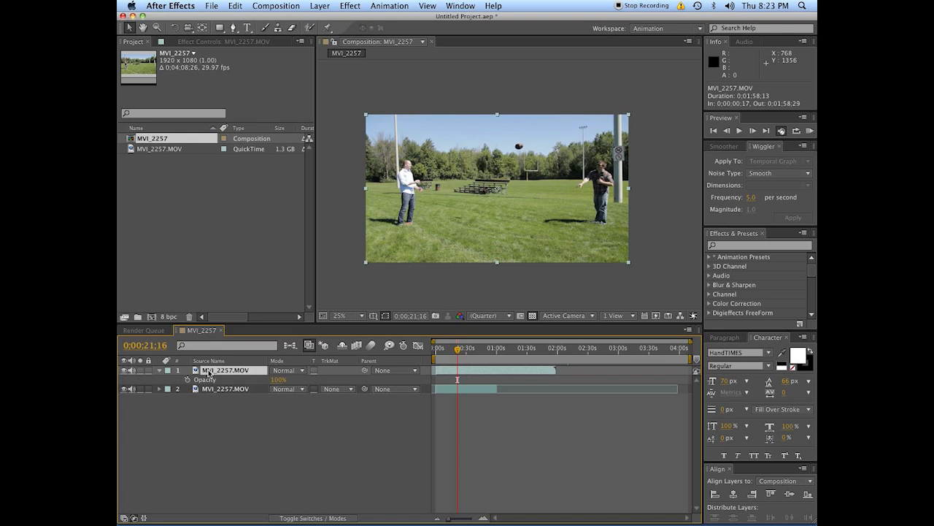
left_click(278, 379)
type("50")
key("Return")
left_click(329, 443)
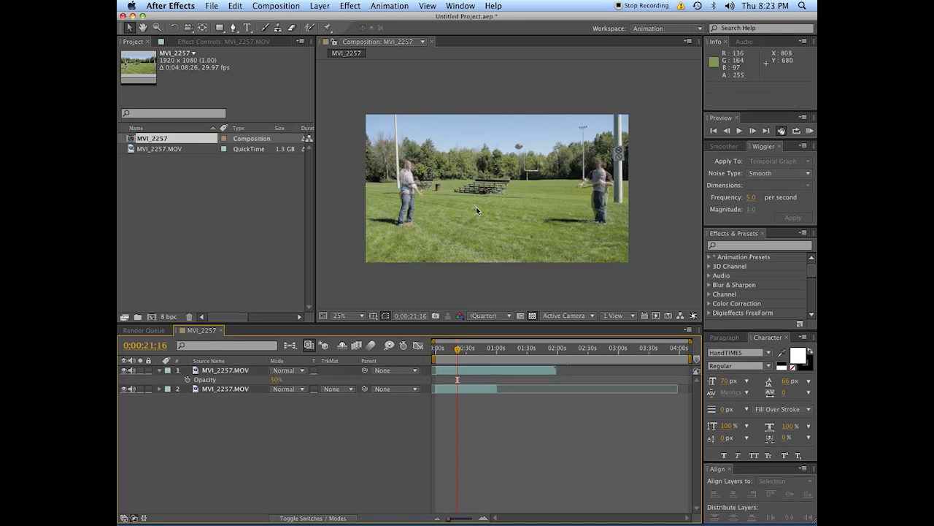
Enlarge the composition preview to 50% magnification and compare the timing of the overlapped takes back to 0;00;04;09.
key("period")
left_click(476, 207)
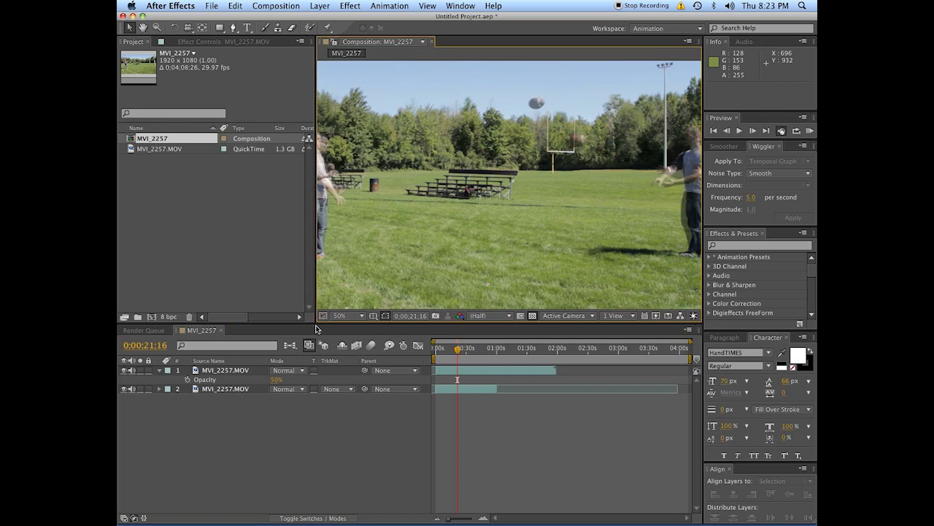
left_click_drag(315, 322, 202, 392)
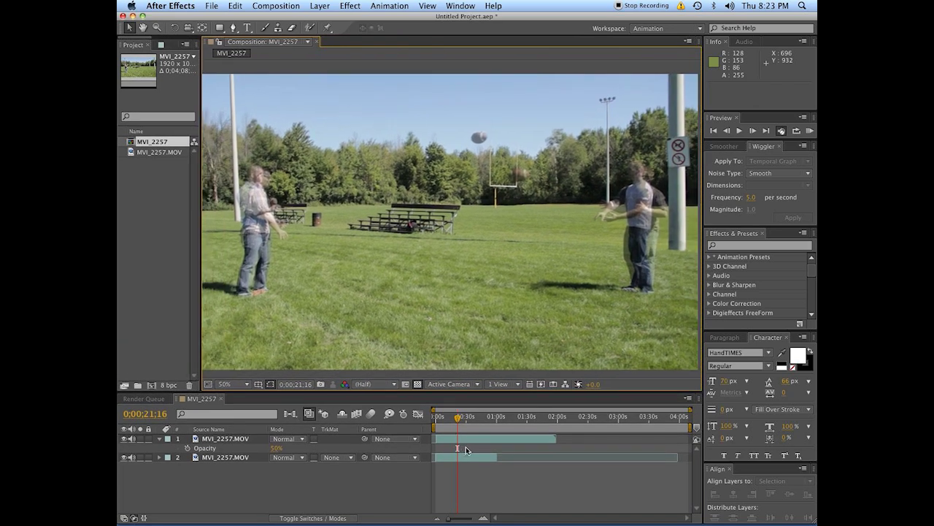
left_click_drag(459, 421, 440, 426)
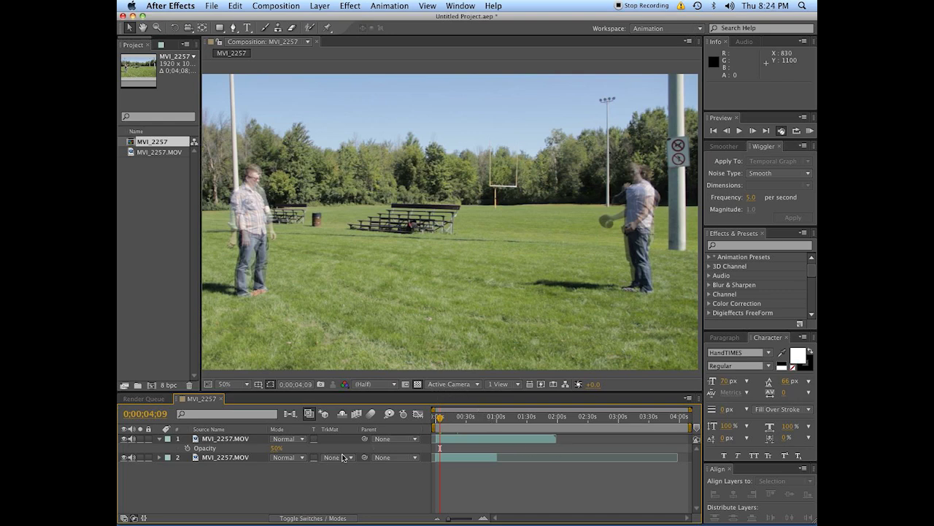
Raise the upper layer's opacity to 99%, trim its start to the ball's release at 0;00;02;09 and align it with the composition's start.
left_click_drag(275, 448, 365, 448)
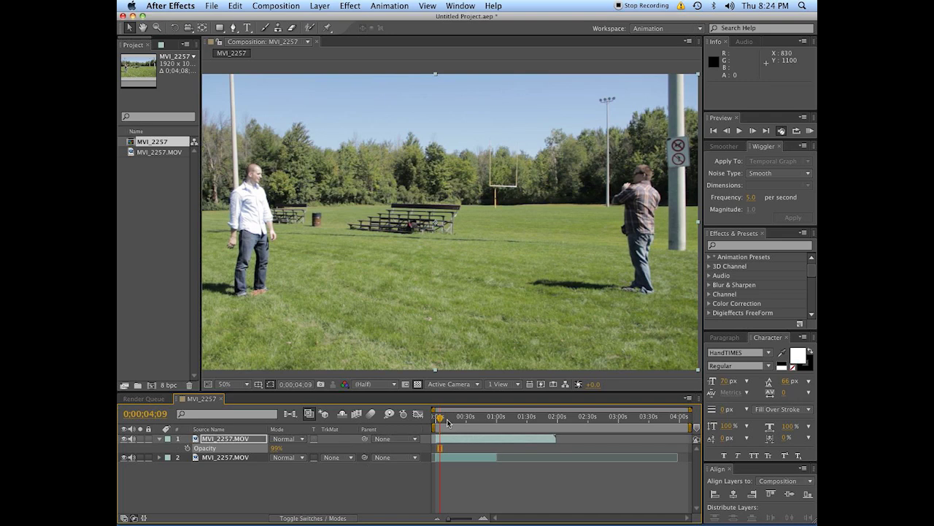
left_click_drag(437, 420, 436, 421)
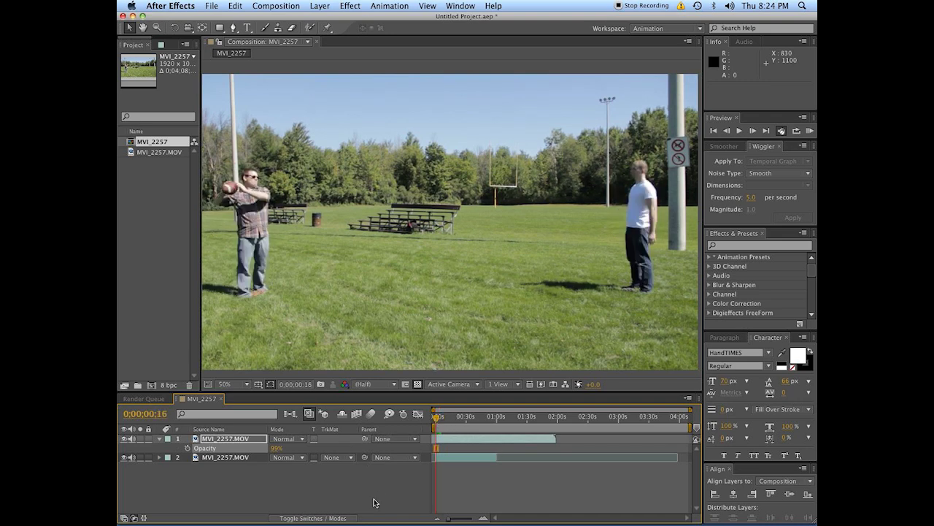
left_click(484, 518)
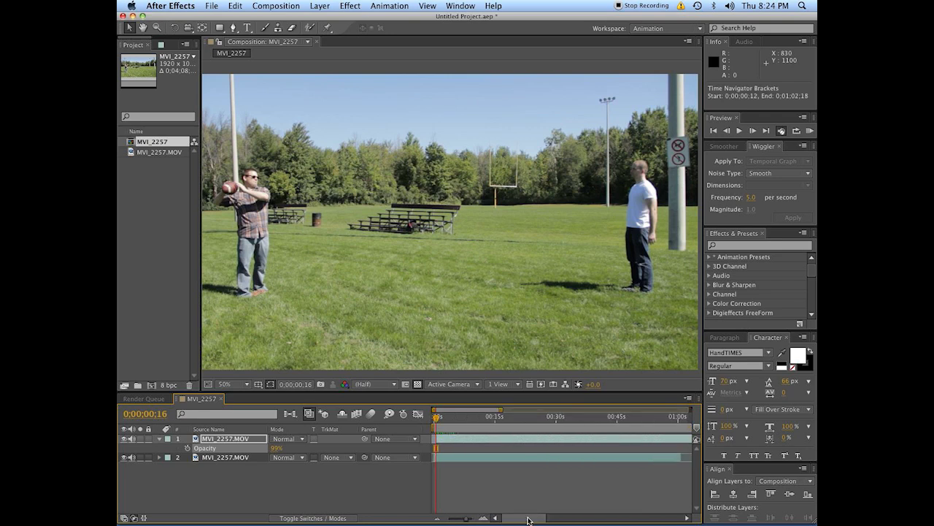
left_click_drag(438, 421, 445, 423)
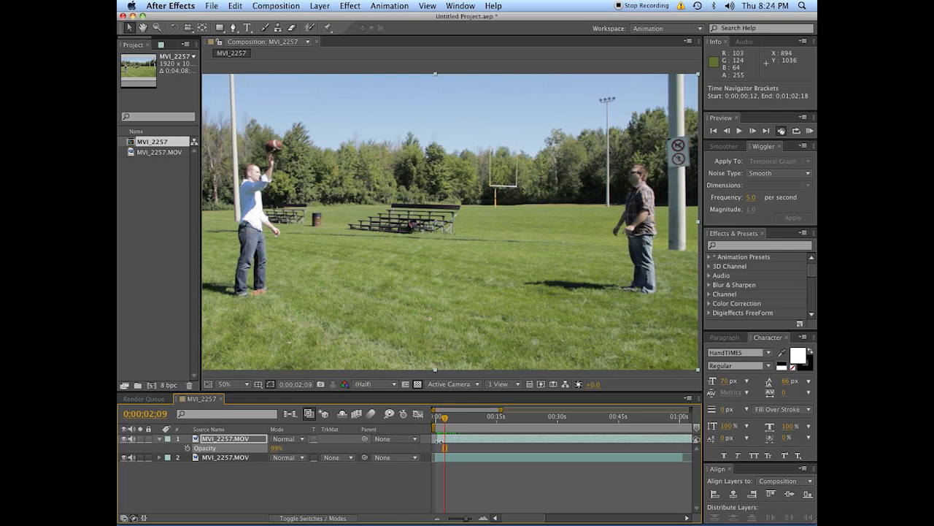
left_click(442, 440)
key("super+z")
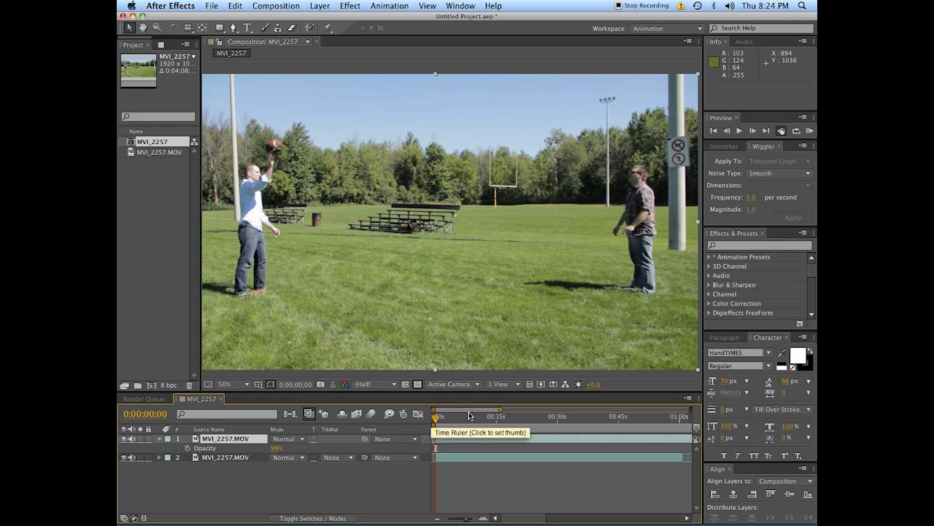
Hide the upper layer while trimming the lower layer to start at its ball release at time zero, and show the upper layer again.
left_click(233, 457)
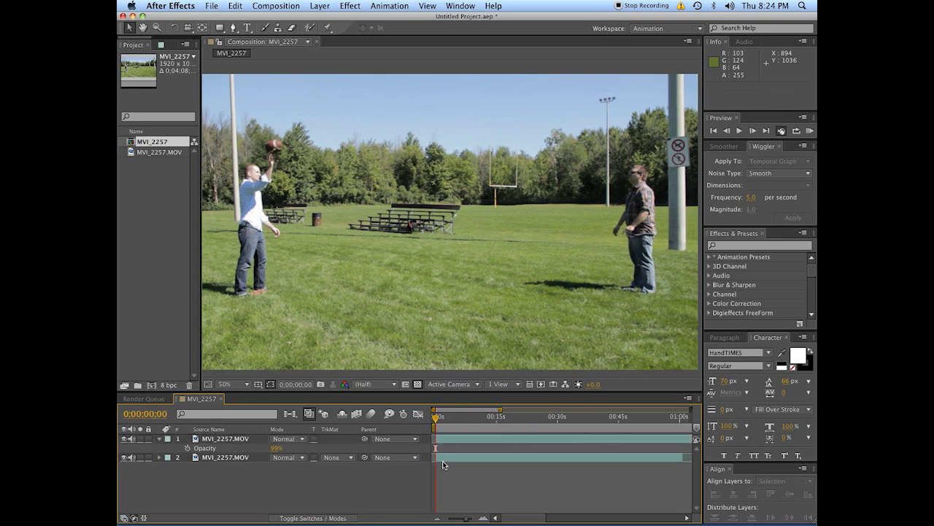
left_click(124, 439)
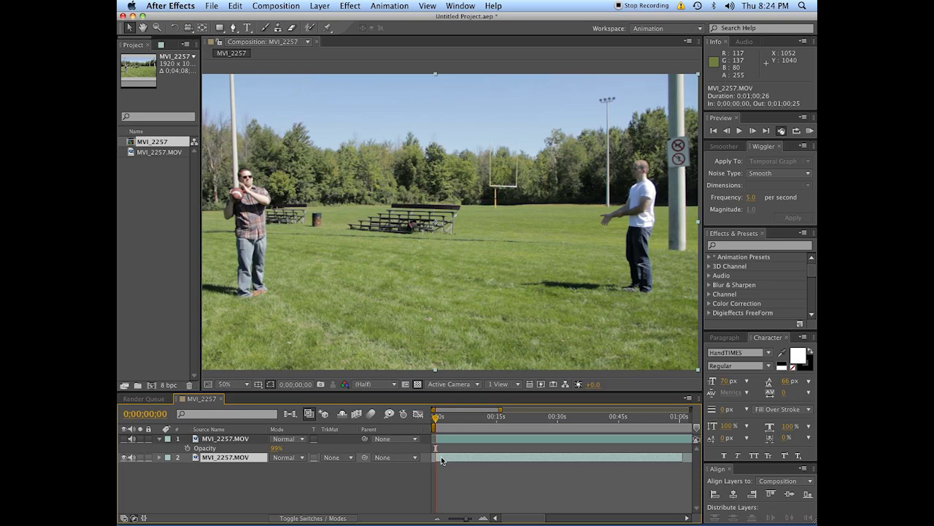
key("space")
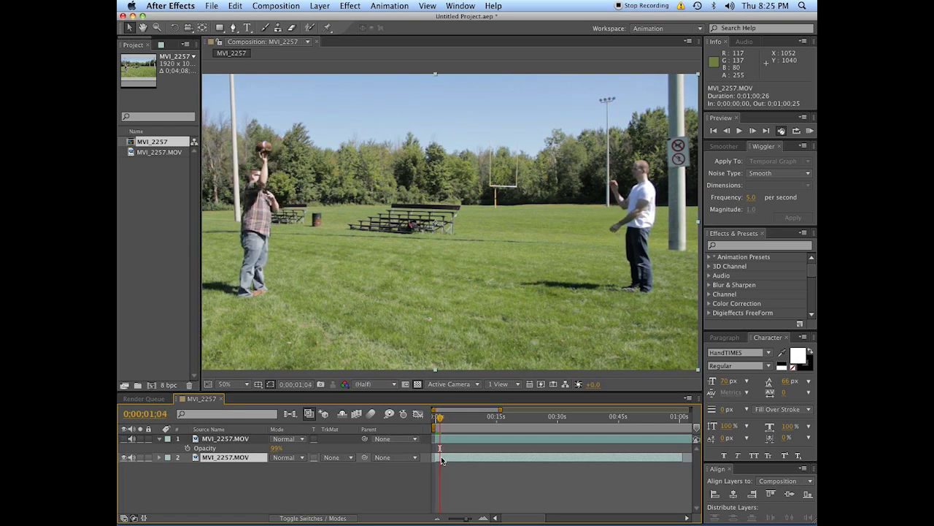
left_click_drag(435, 457, 437, 427)
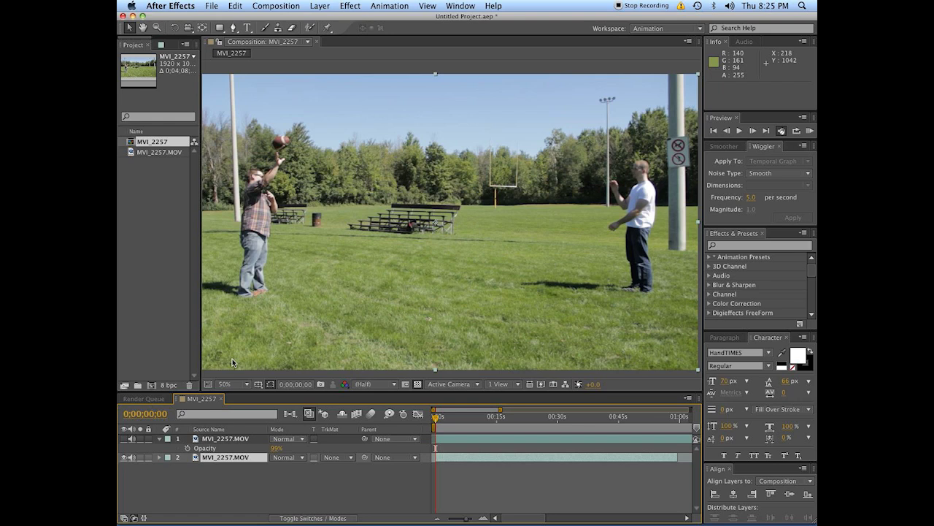
left_click(123, 438)
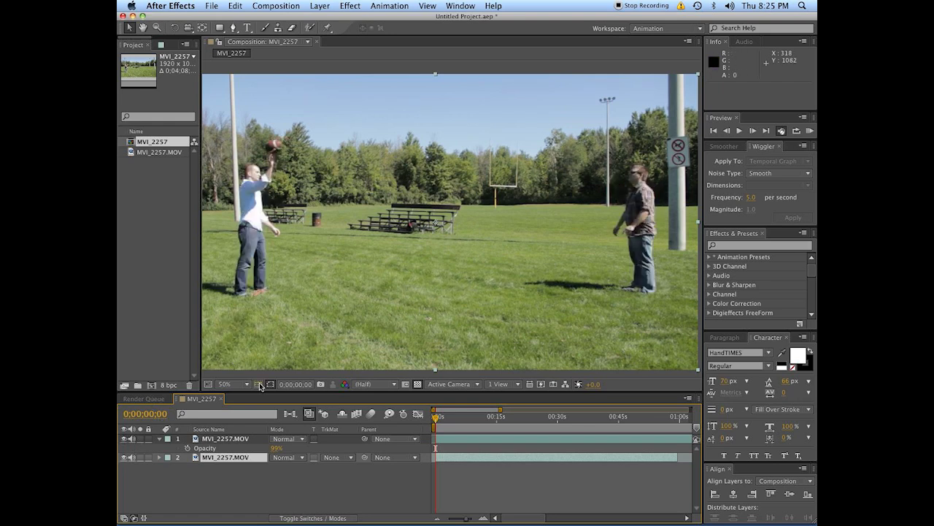
Lower the upper layer's opacity to 48% and play the overlapped takes to check that the throws are in sync.
left_click_drag(276, 453, 244, 453)
left_click(246, 449)
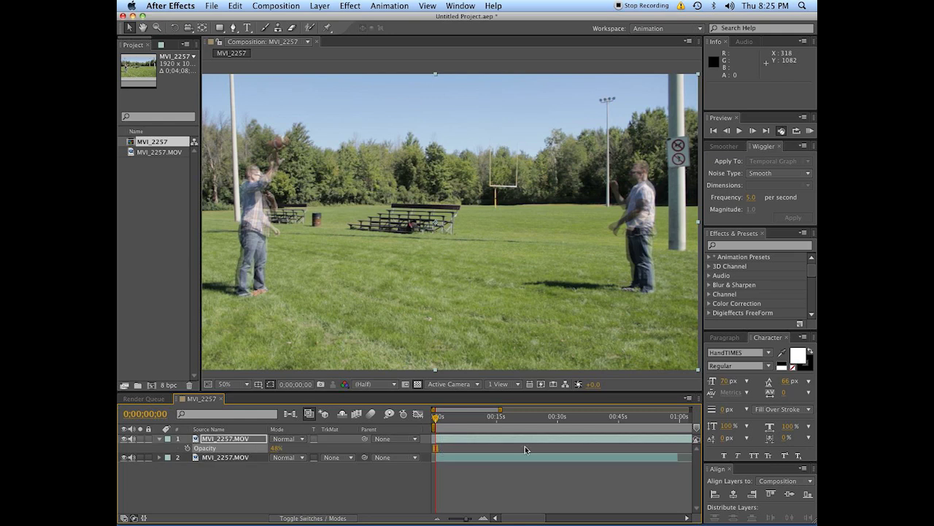
key("space")
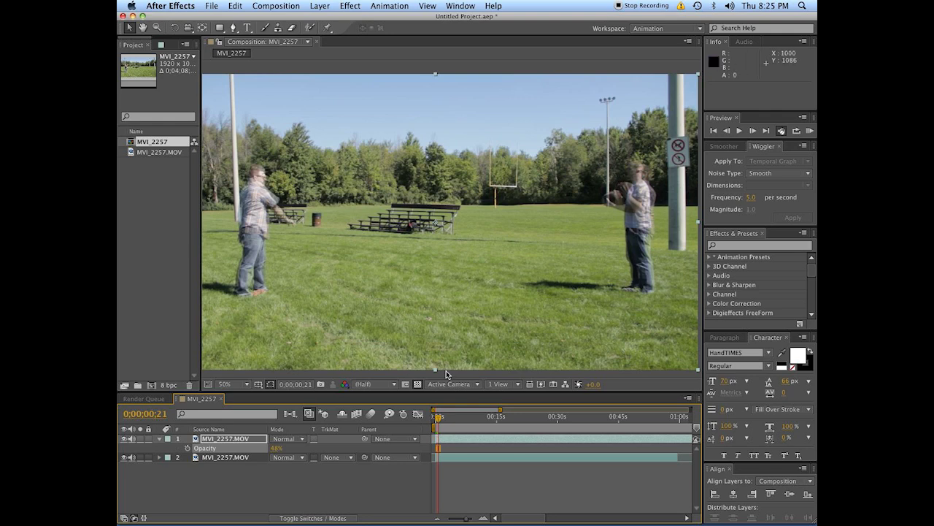
left_click(392, 478)
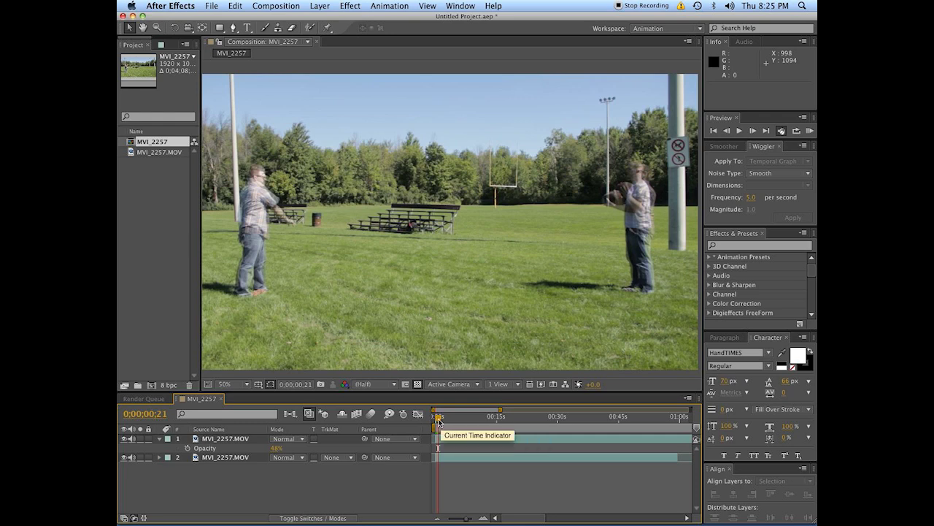
Restore the upper layer's opacity to 100% and apply the Linear Wipe preset from the wipe transitions to it.
left_click(214, 439)
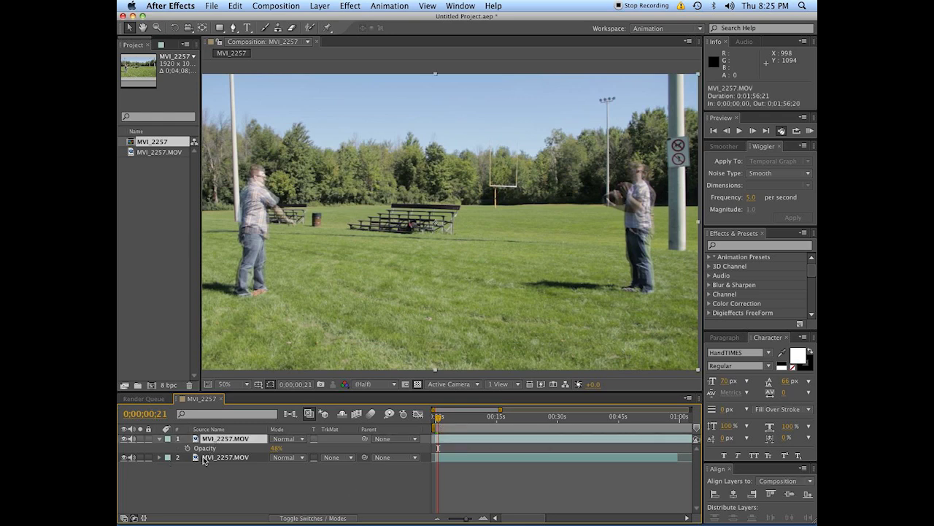
left_click_drag(277, 448, 314, 447)
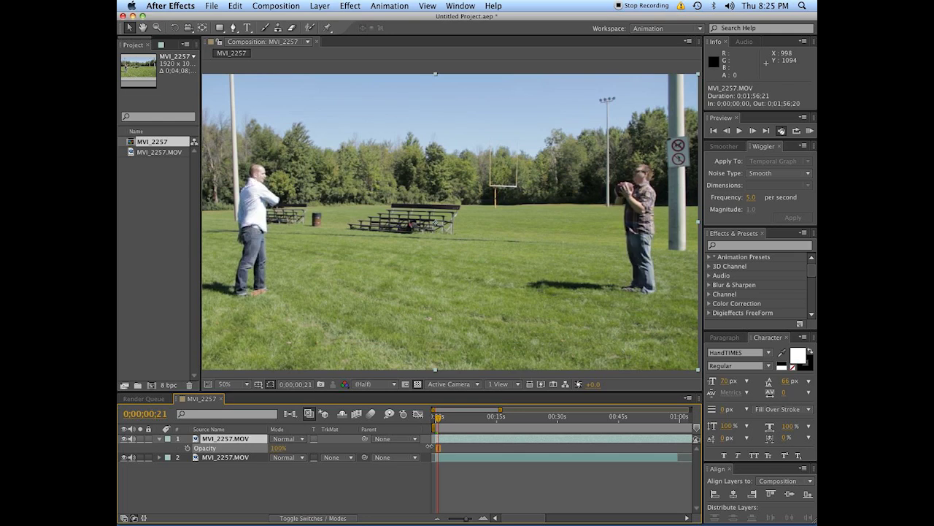
left_click(481, 440)
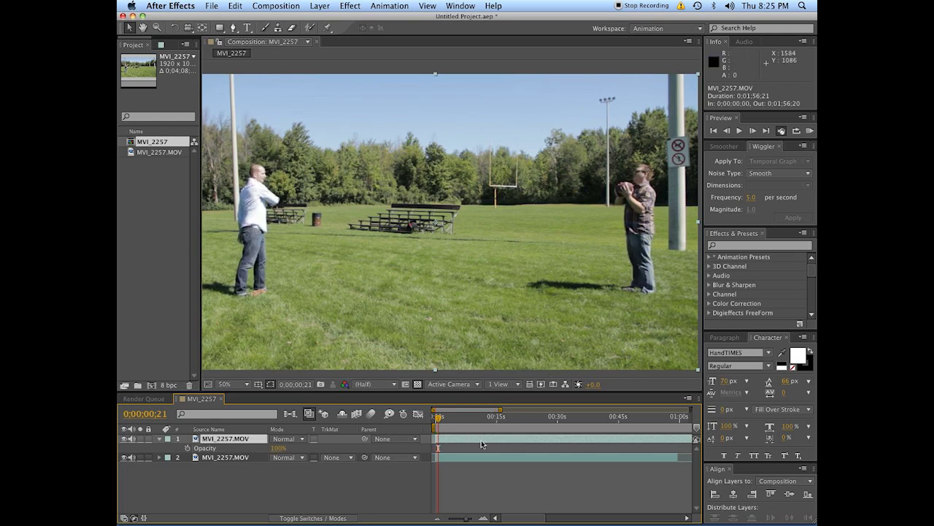
left_click(739, 244)
type("linear")
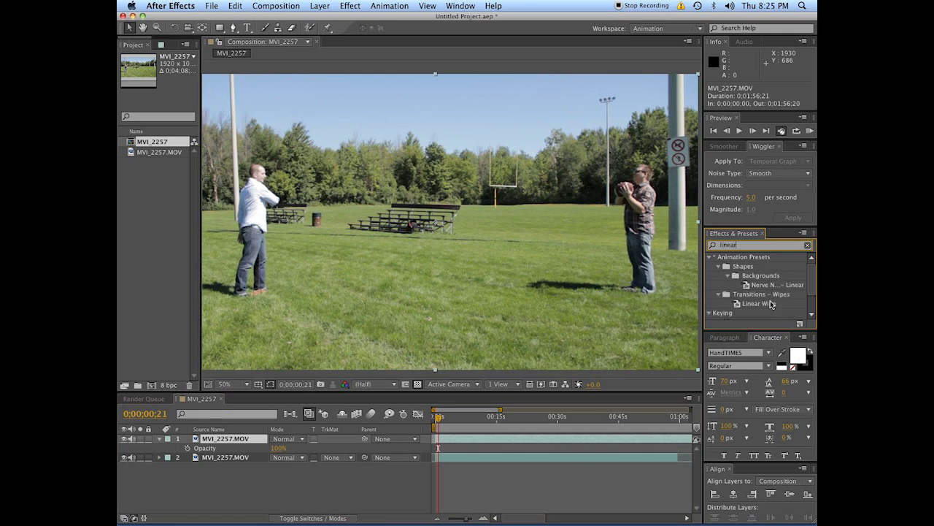
left_click_drag(771, 304, 535, 442)
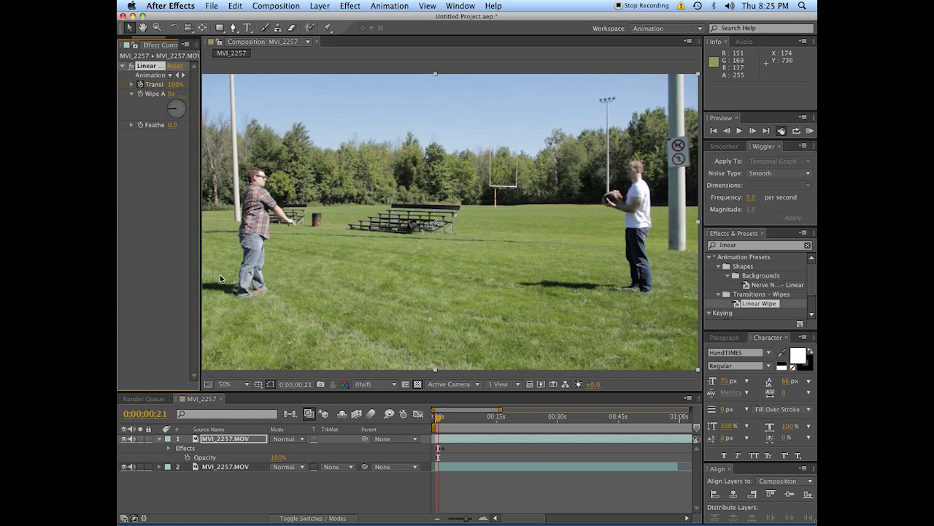
Set the Linear Wipe's transition completion to 50% and check the split by briefly hiding the lower layer.
left_click_drag(200, 278, 275, 276)
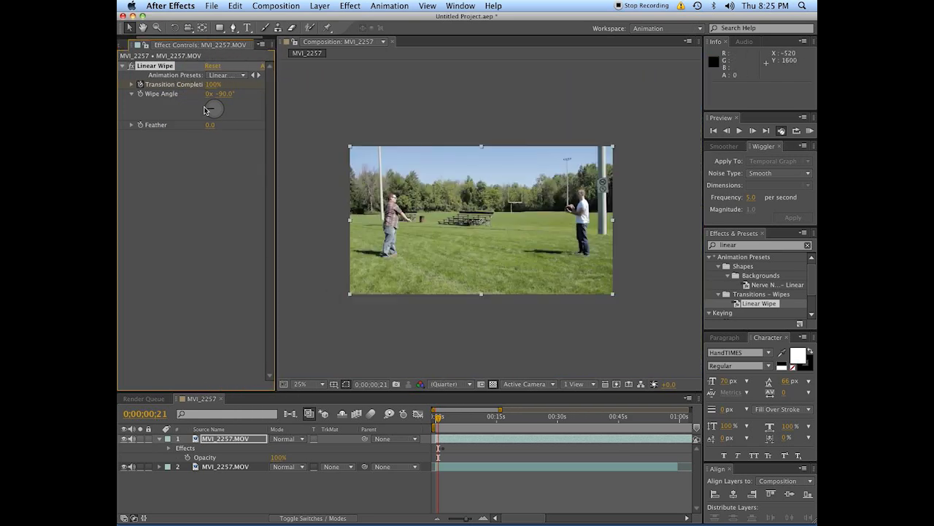
left_click(217, 85)
left_click(212, 84)
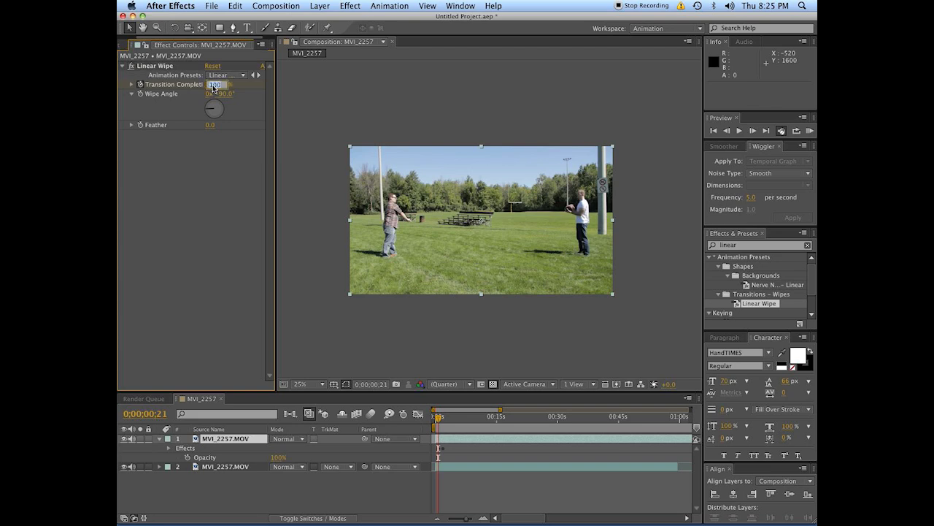
type("50")
key("Return")
key(".")
mouse_move(505, 222)
left_mouse_down()
mouse_move(501, 234)
mouse_move(494, 229)
left_mouse_up()
key("v")
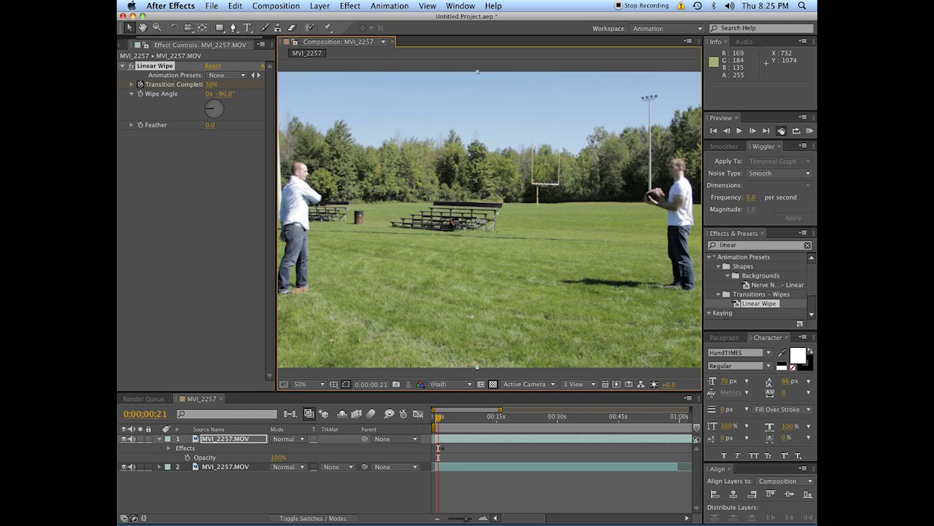
left_click(123, 466)
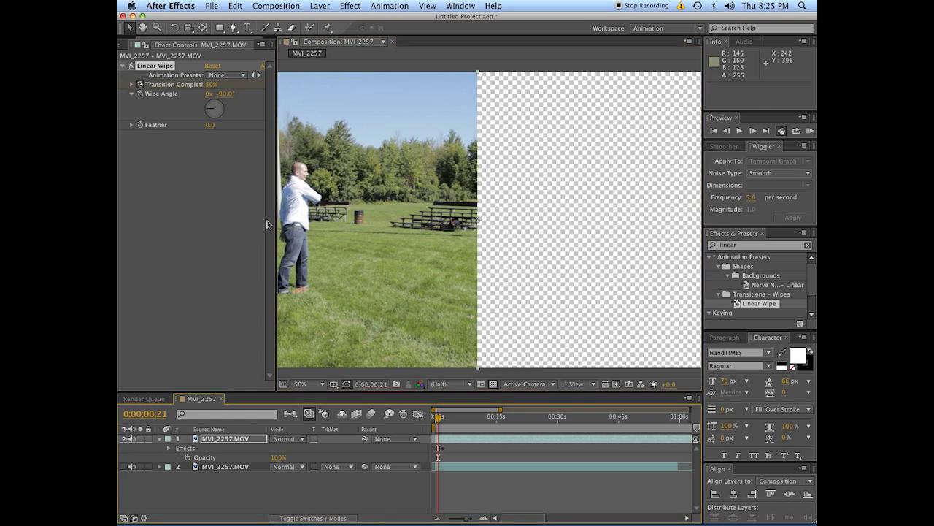
left_click(126, 466)
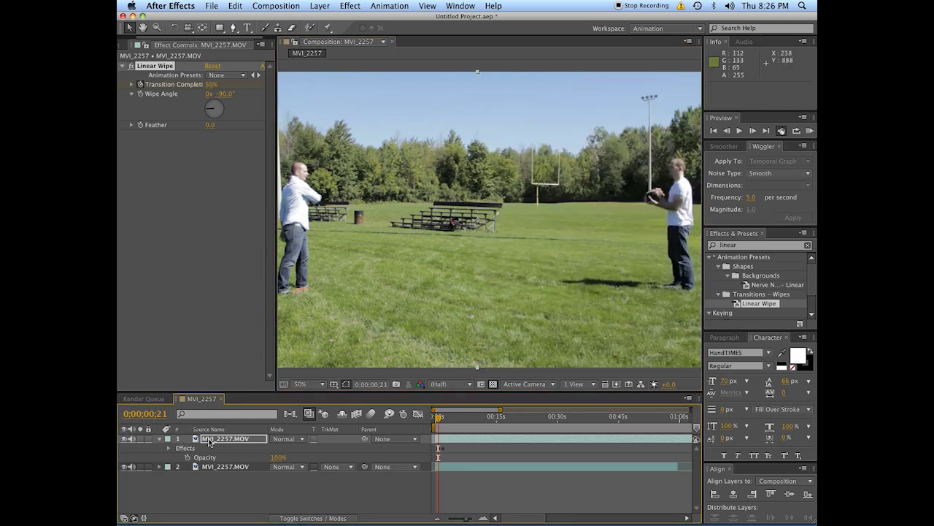
Rename the upper layer to "Left" followed by the performer's first name.
left_click(210, 441)
key("Return")
type("Well")
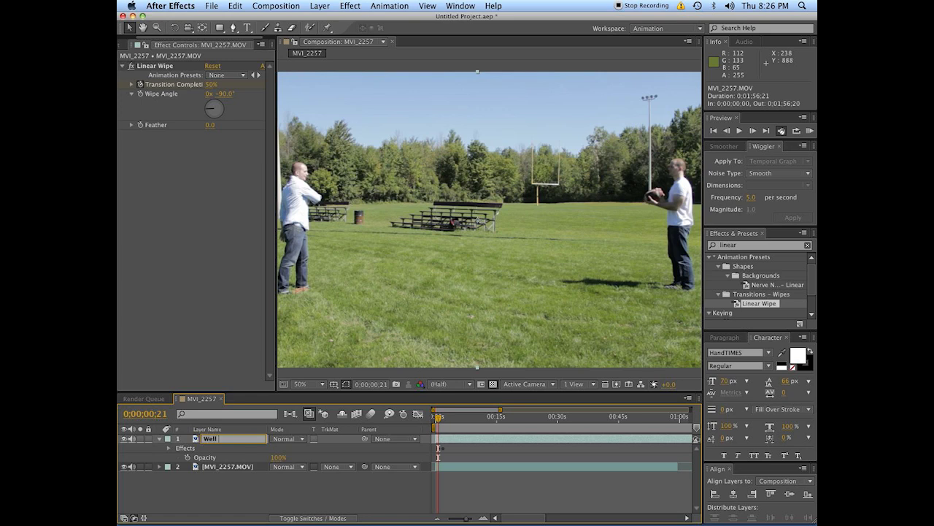
type(" Dressed And Attractive")
key("super+a")
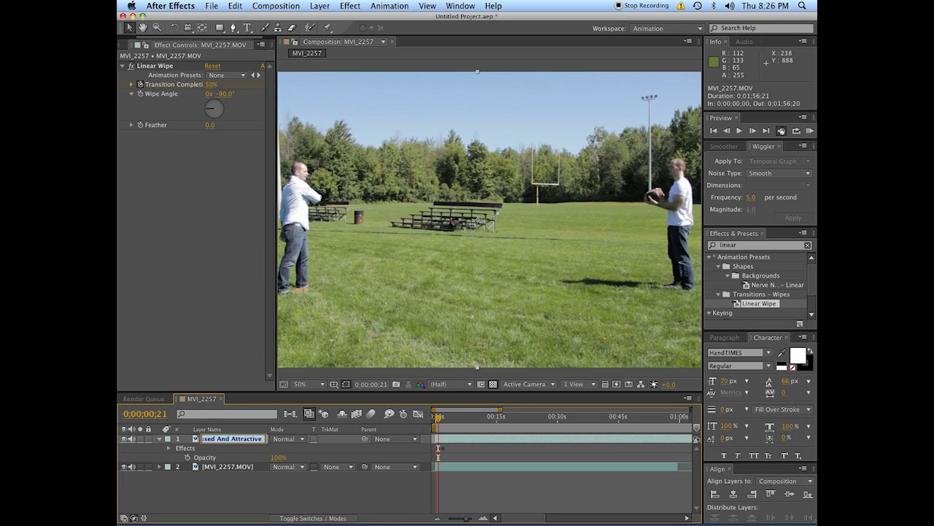
type("Left Evan")
key("Return")
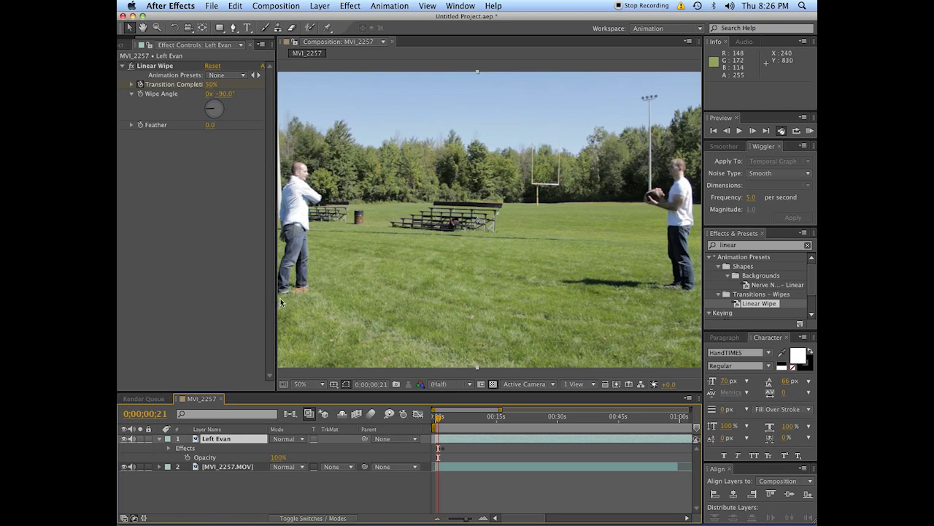
Reveal the upper layer's keyframed properties and turn off the keyframing of the Linear Wipe's transition completion.
key("h")
left_click_drag(451, 261, 471, 252)
key("v")
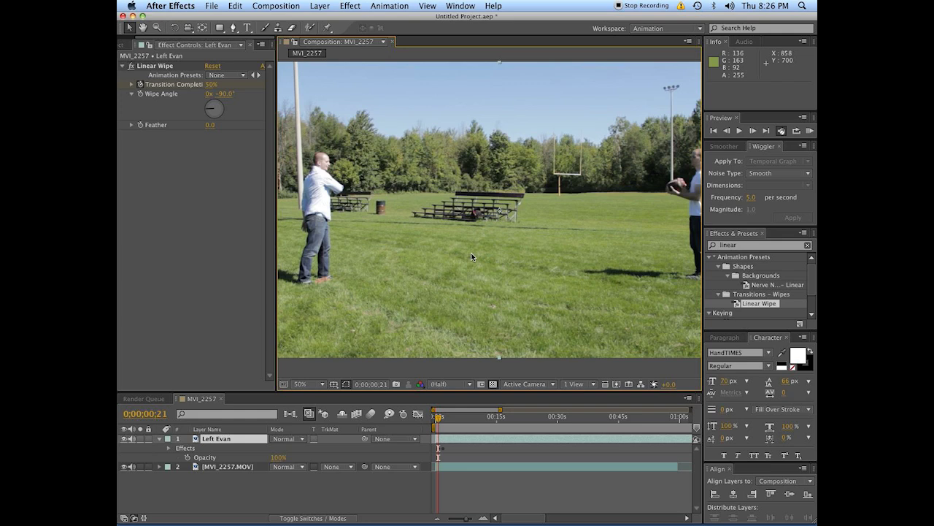
left_click(451, 434)
key("u")
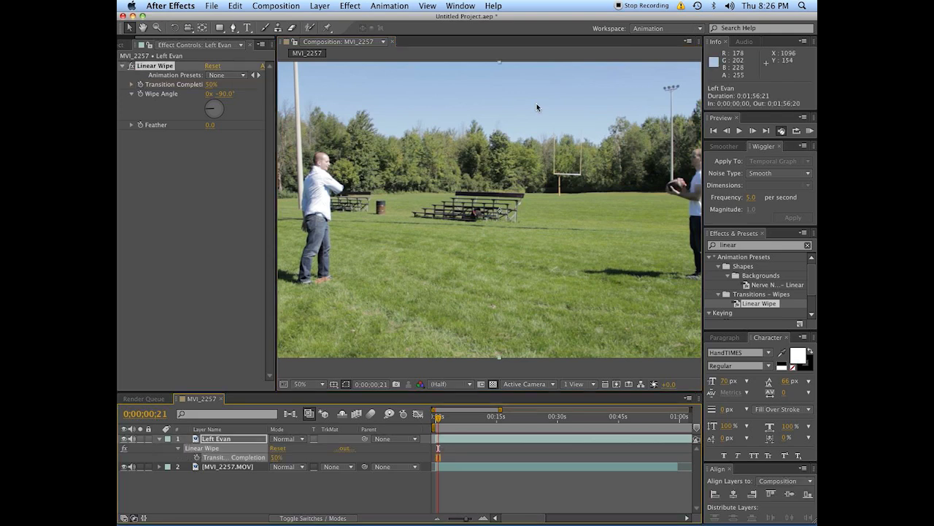
Examine the seam between the two takes at 0;00;04;25 in close-up, including the sky, trees and bleachers.
left_click(455, 419)
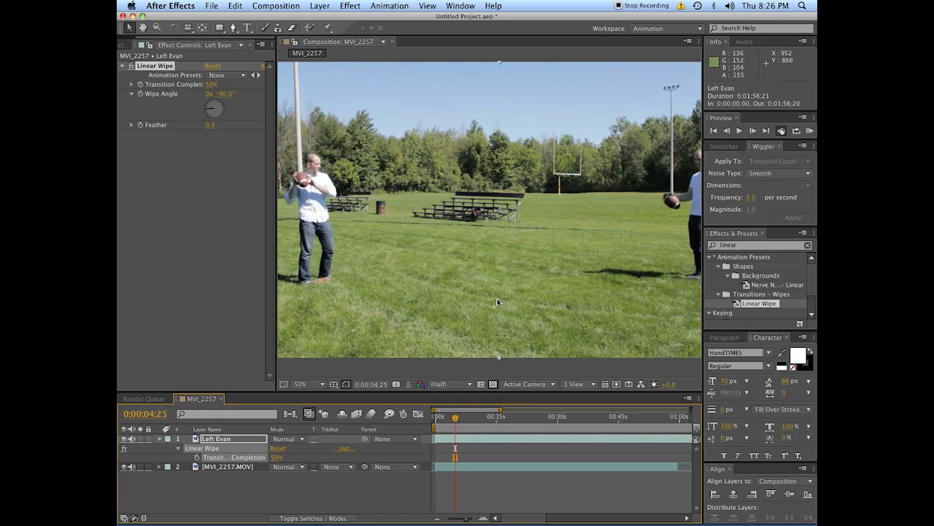
key("period")
key("h")
left_click_drag(546, 156, 493, 305)
key("v")
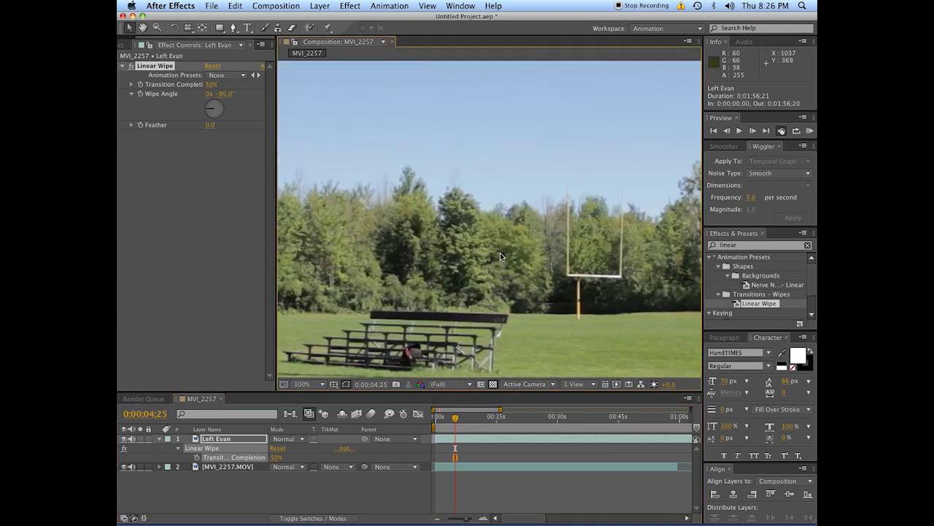
key("comma")
key("comma")
key("comma")
key("comma")
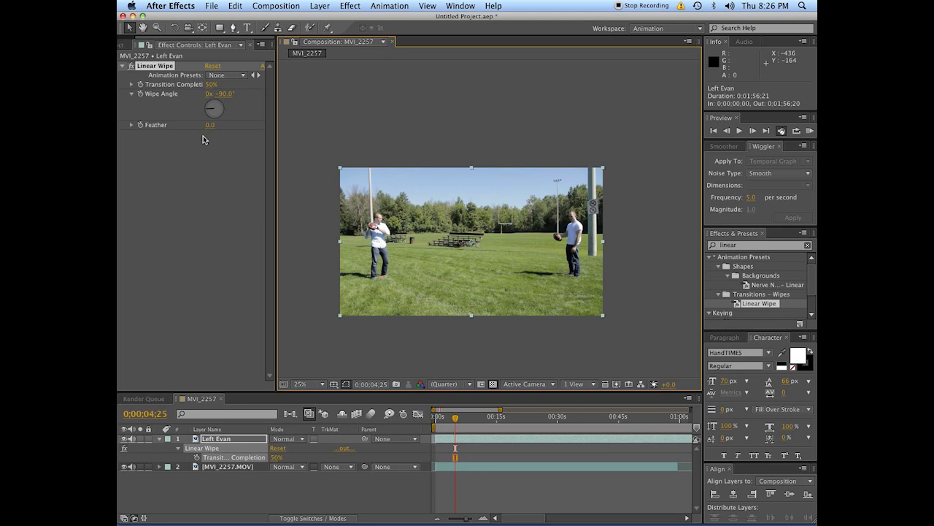
Set the Linear Wipe's feather to 25 to soften the seam between the takes.
left_click(209, 125)
type("25")
key("Return")
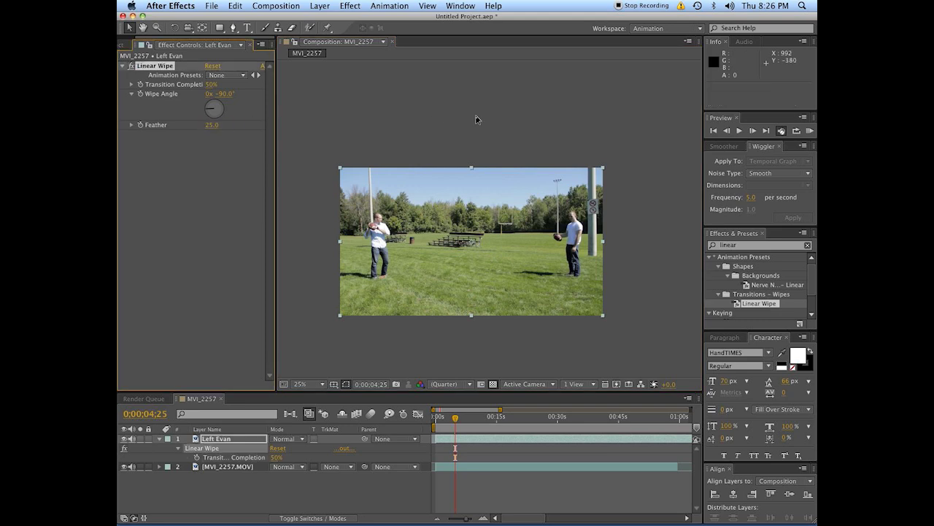
Inspect the feathered seam at 50% magnification and play the combined throw from the composition's start.
left_click(463, 325)
key("period")
key("period")
left_click_drag(463, 253, 511, 230)
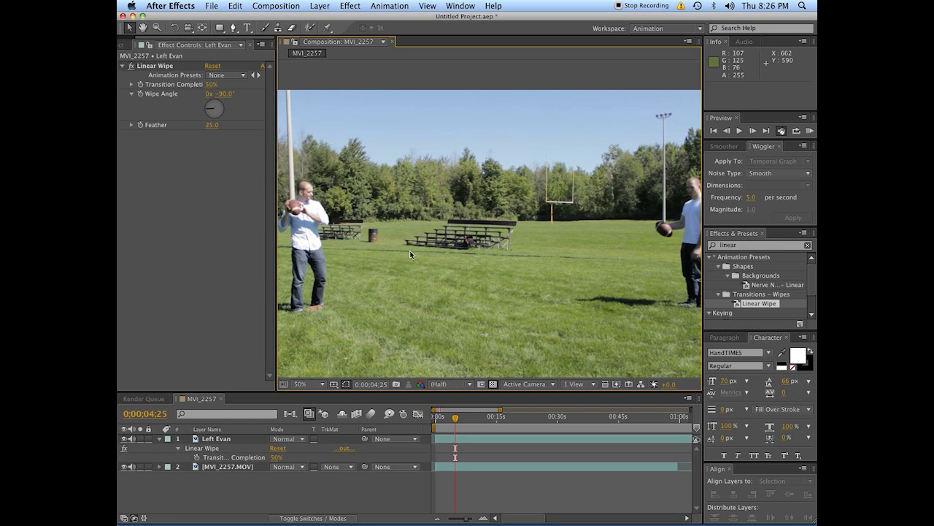
left_click_drag(443, 420, 429, 421)
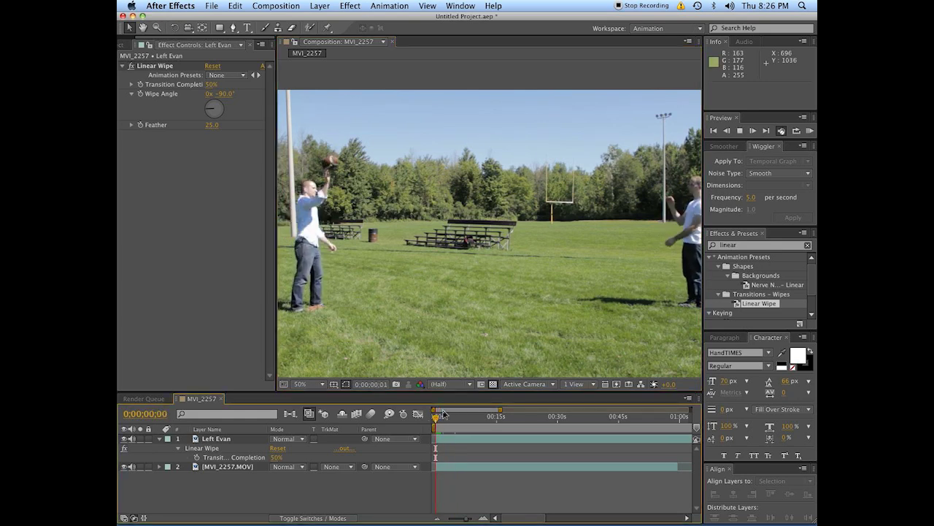
key("space")
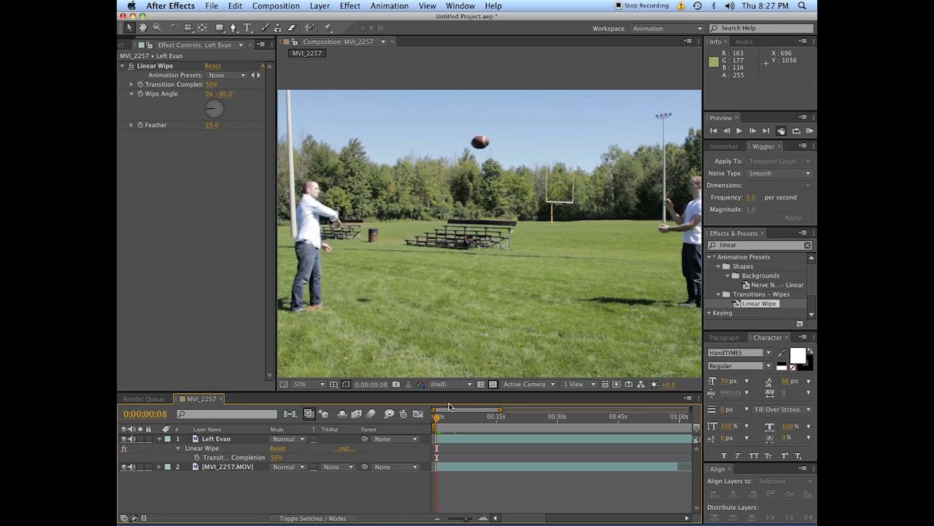
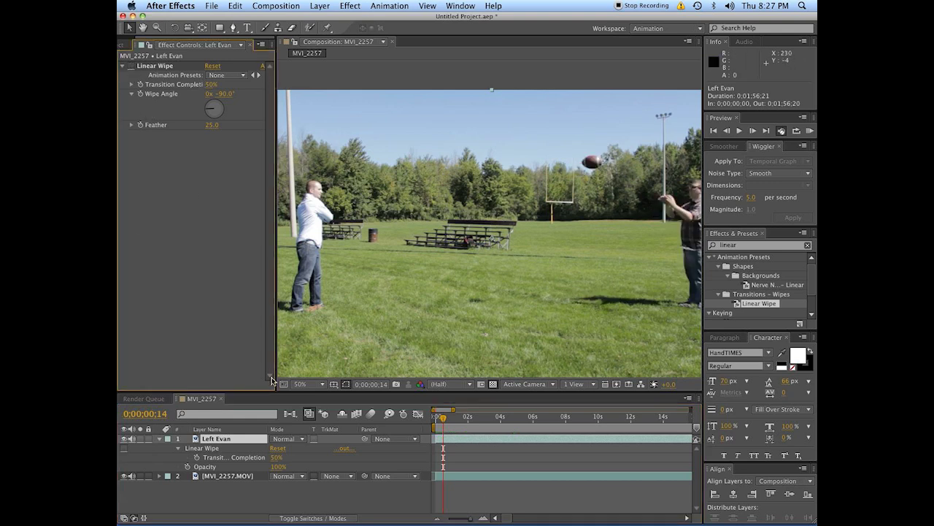
Temporarily lower the upper layer's opacity to 35% to compare the ball positions around 0;00;00;03, and restore it to 100%.
left_click_drag(277, 465, 242, 465)
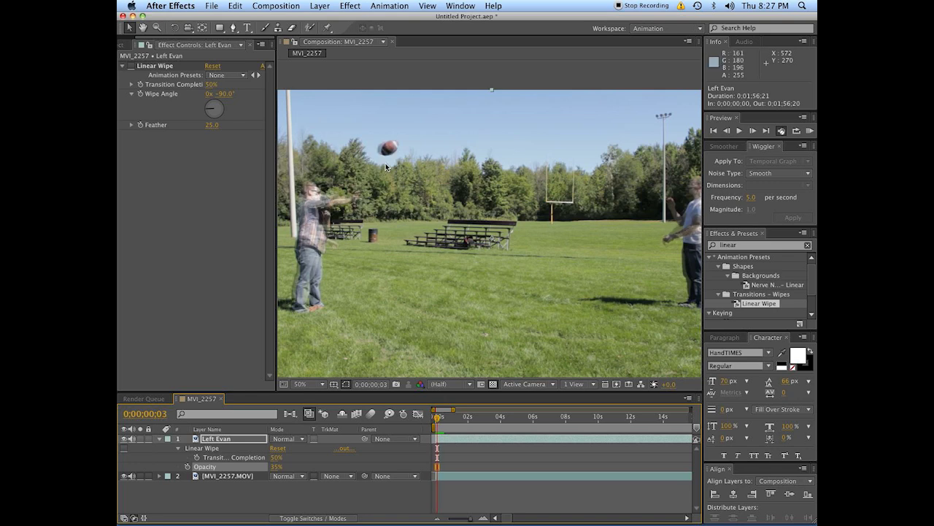
key("Page_Up")
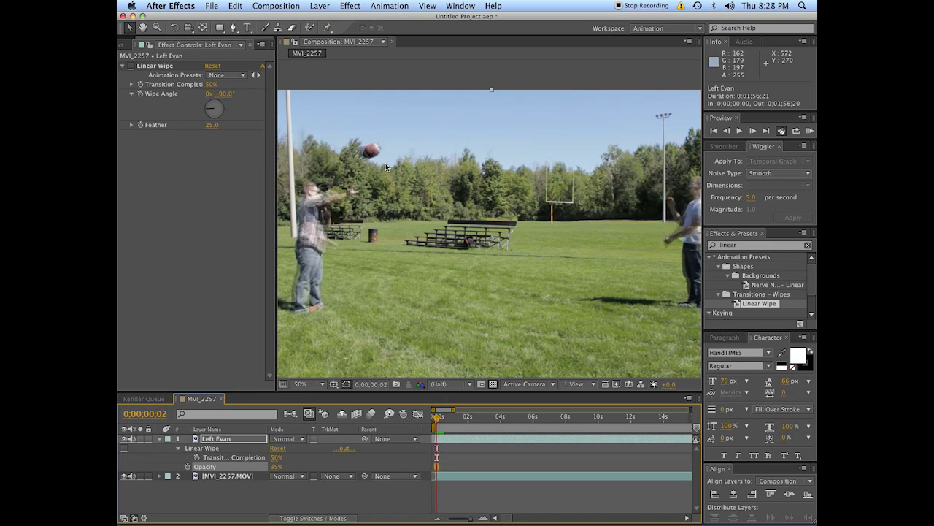
key("Page_Down")
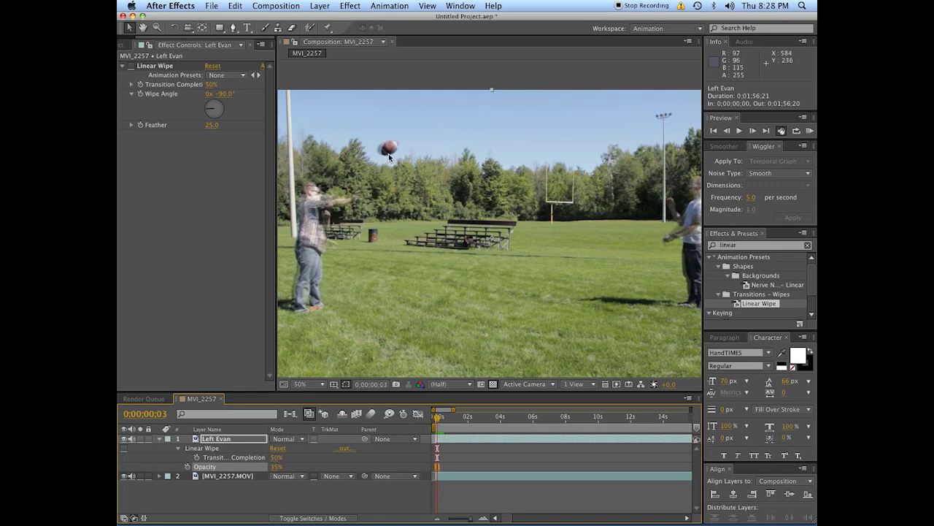
left_click(450, 509)
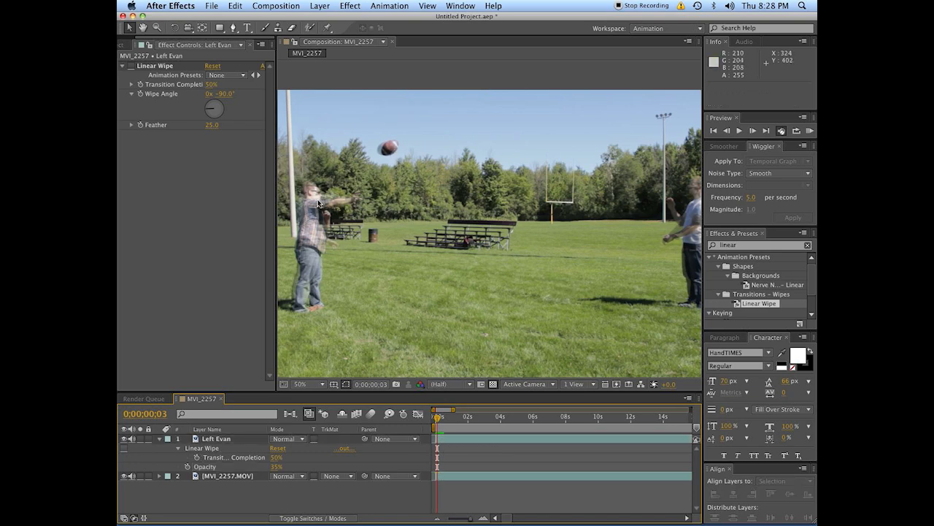
left_click(270, 466)
left_click_drag(274, 466, 343, 438)
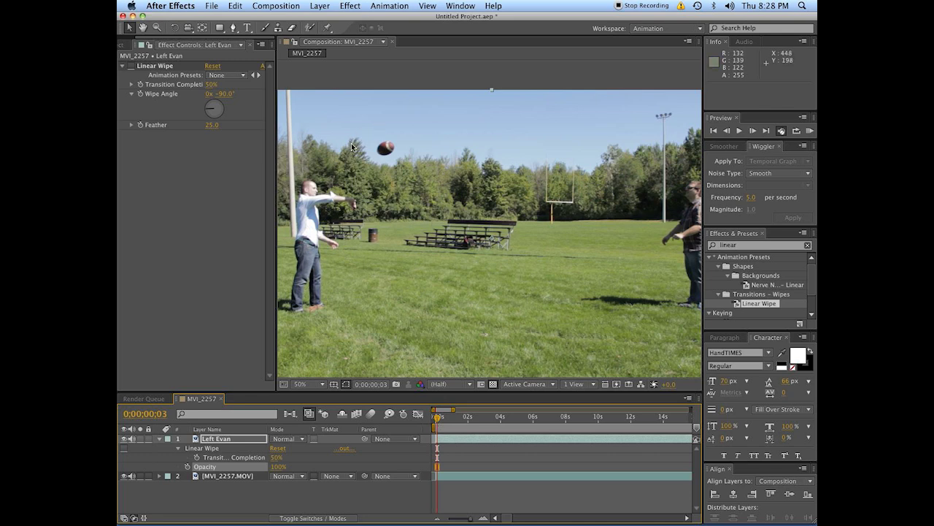
Re-enable the Linear Wipe, raise its transition completion to 68% and check the ball's edge with the lower layer shown and hidden.
left_click(248, 82)
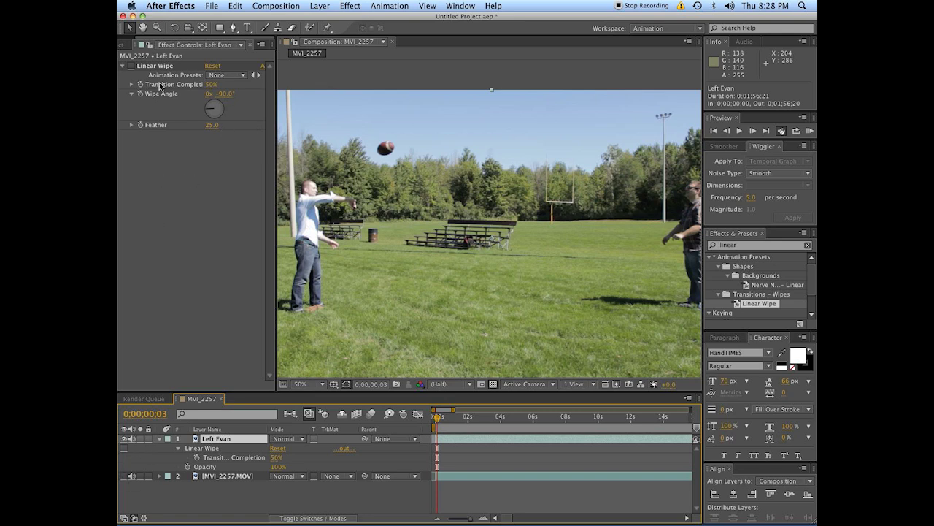
left_click(132, 67)
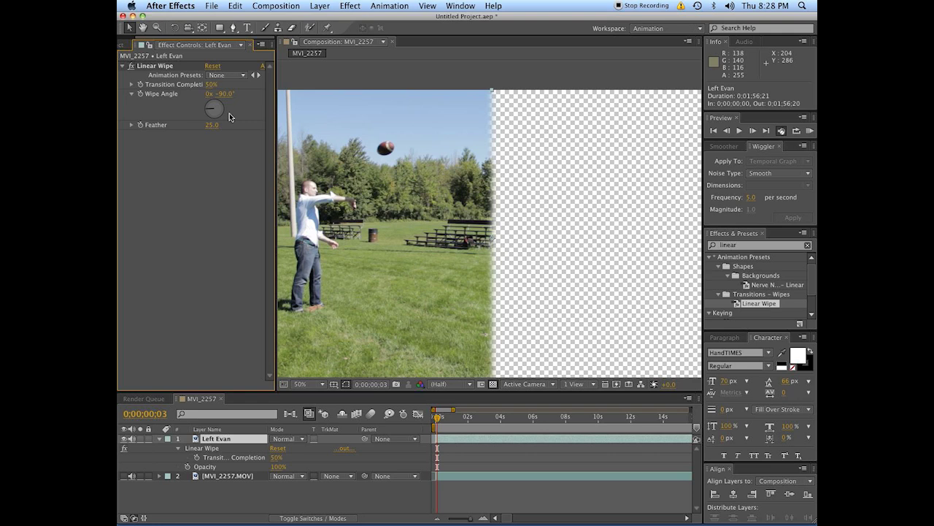
left_click_drag(216, 130, 213, 128)
left_click_drag(210, 85, 217, 84)
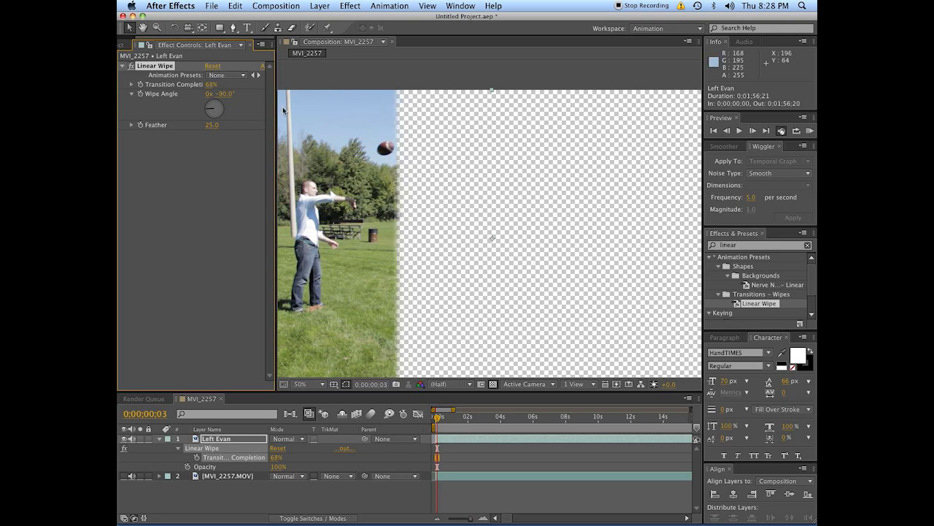
left_click(123, 476)
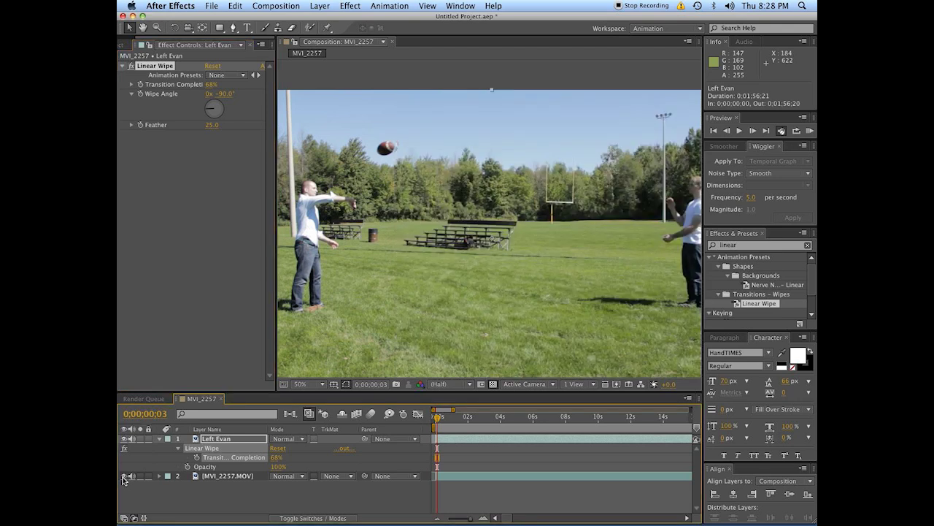
left_click(123, 477)
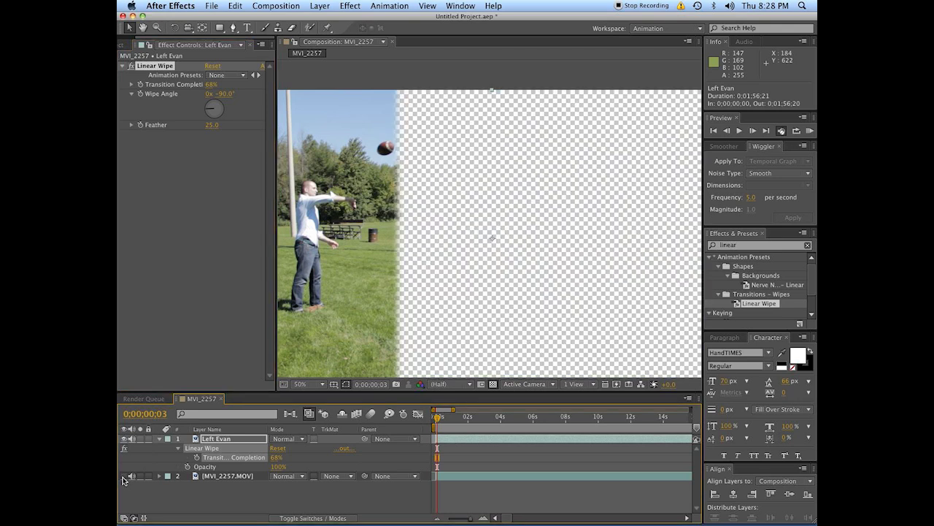
Set the Linear Wipe's transition completion to 65% with the lower layer visible again, and keyframe it at 0;00;00;03.
left_click(211, 85)
left_click_drag(210, 85, 208, 85)
left_click(124, 475)
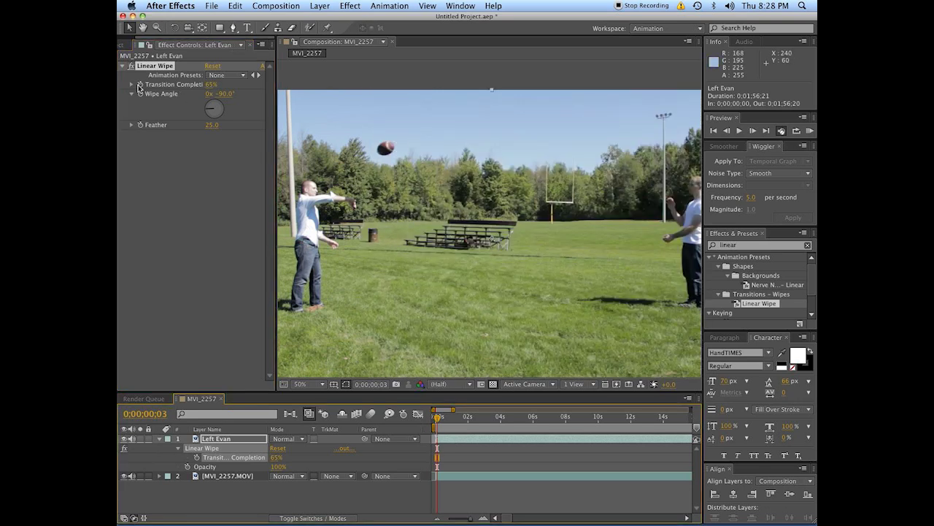
left_click(140, 85)
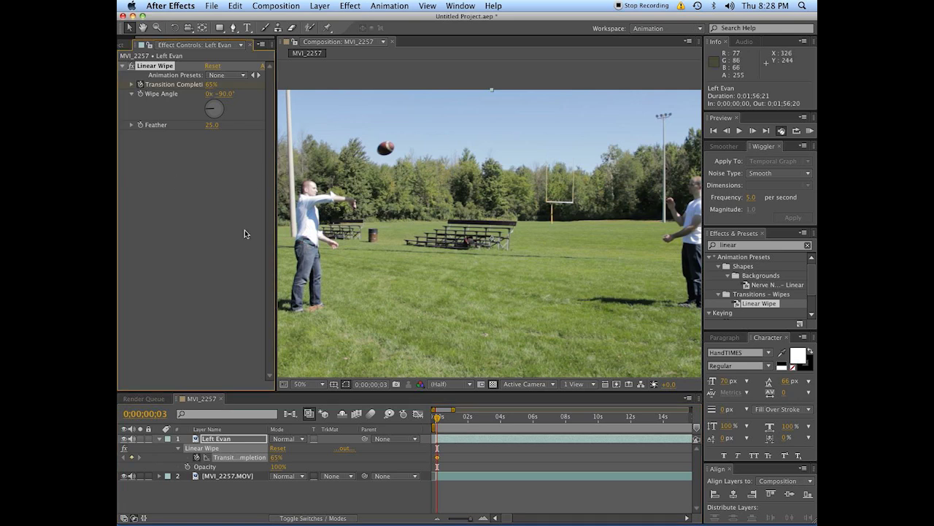
Keyframe the Linear Wipe's transition completion at 70% at 0;00;00;04 and check its edge with the lower layer hidden and shown.
key("Page_Down")
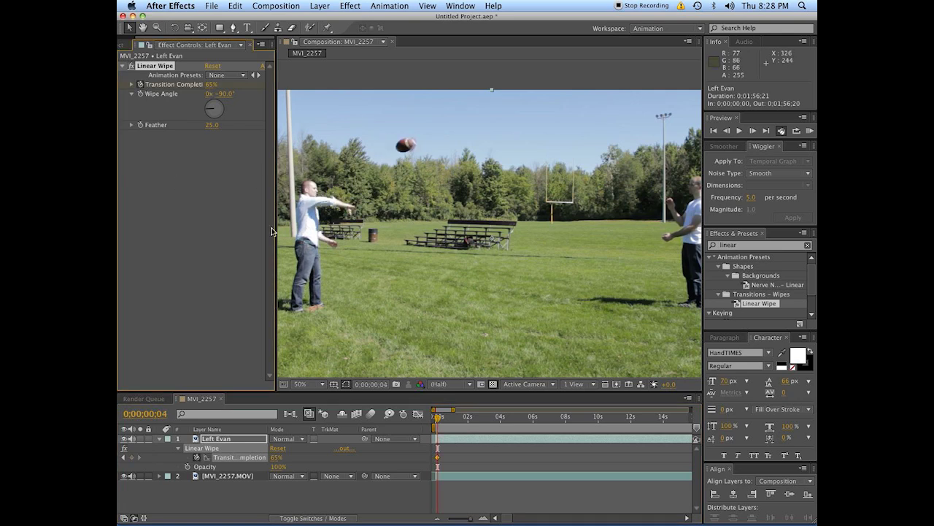
mouse_move(208, 84)
left_mouse_down()
mouse_move(192, 84)
mouse_move(212, 84)
left_mouse_up()
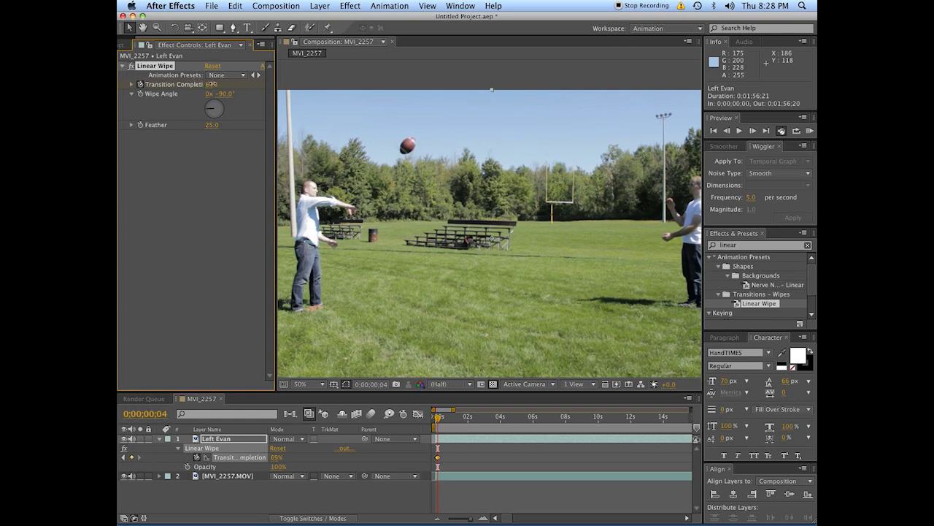
left_click(125, 476)
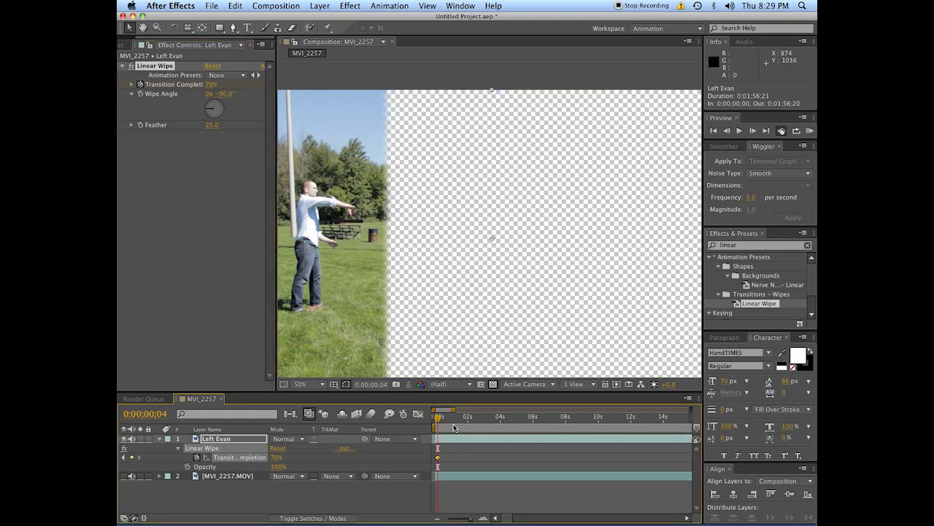
key("space")
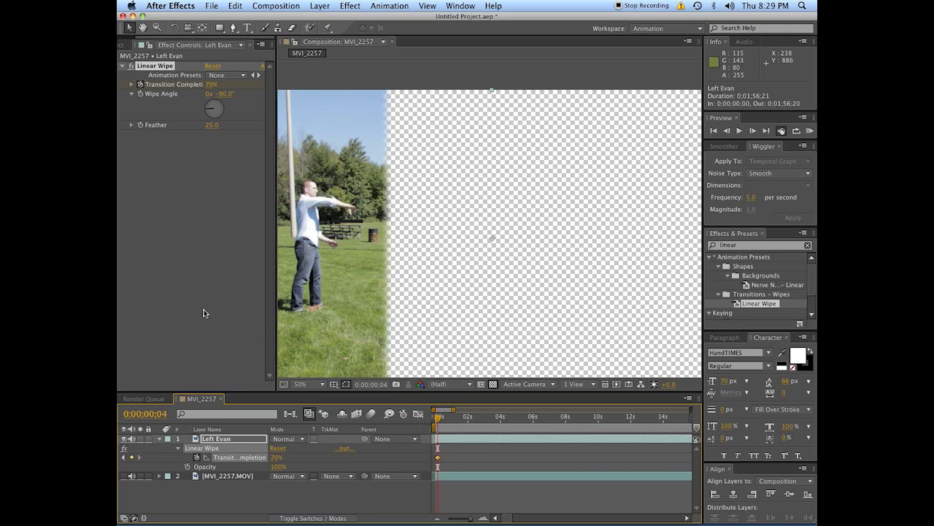
left_click(124, 475)
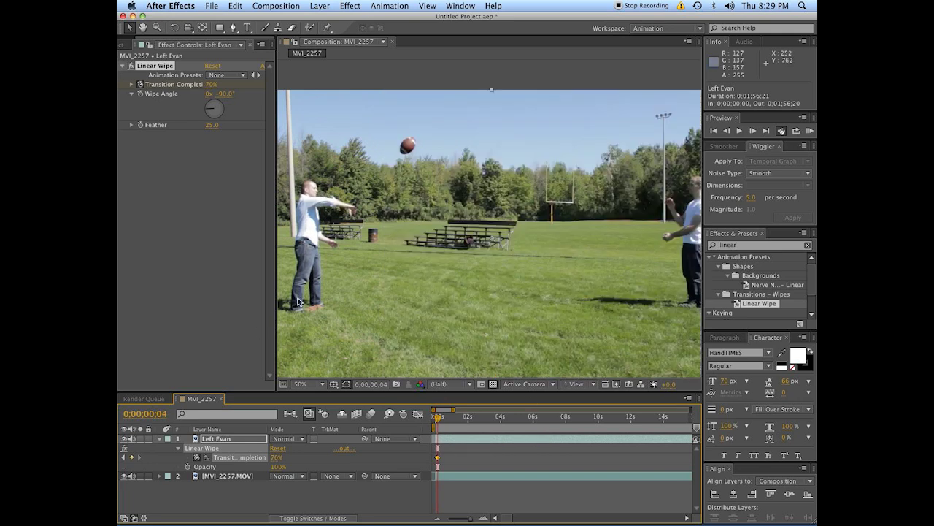
Play the combined throw from the start of the composition to check the wipe as the ball passes.
key("space")
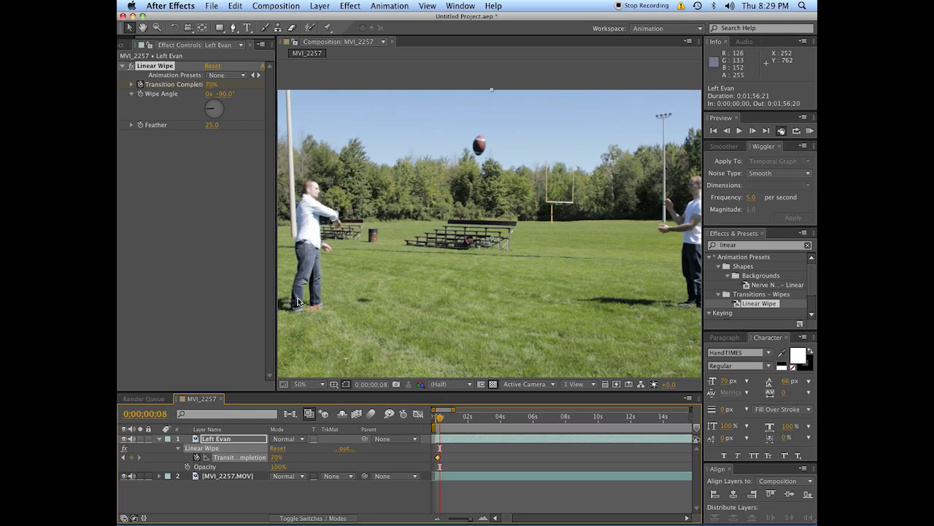
left_click_drag(454, 418, 427, 426)
key("space")
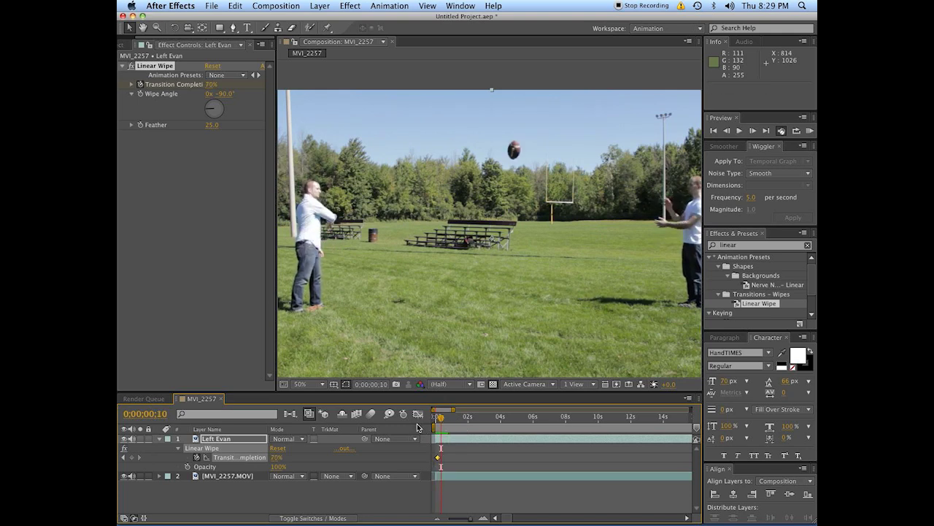
key("space")
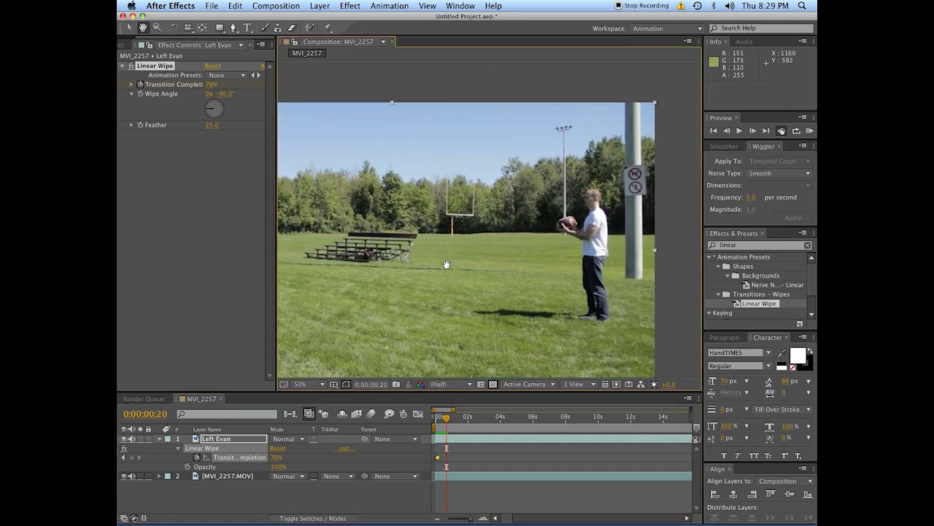
Review the combined footage from about 0;00;02;12 to 0;00;07;24, reducing the view to 25% to see the whole frame.
left_click_drag(447, 422, 475, 421)
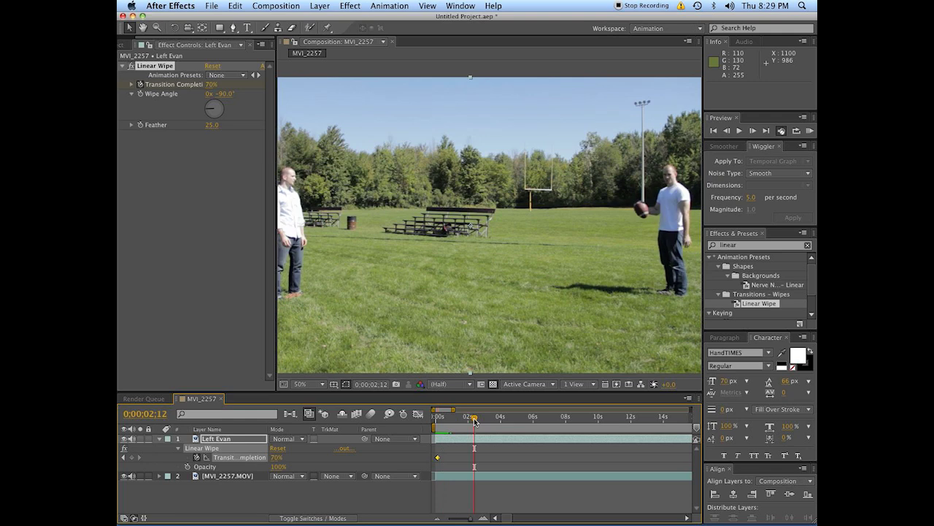
key("space")
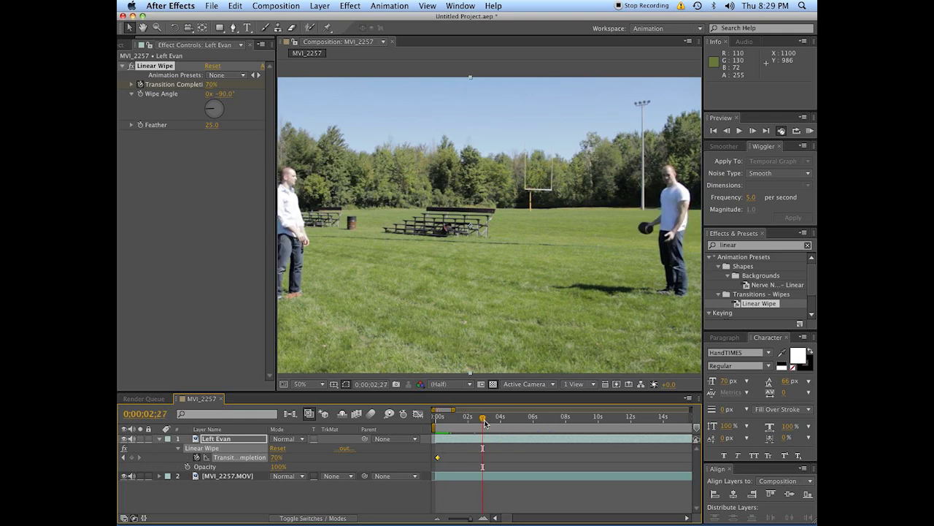
key("space")
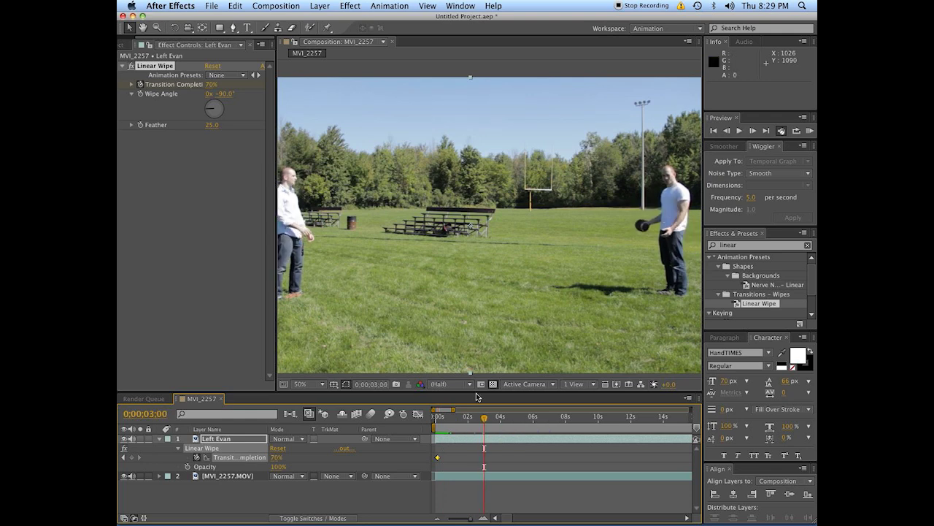
left_click_drag(491, 427, 511, 418)
left_click_drag(277, 204, 307, 220)
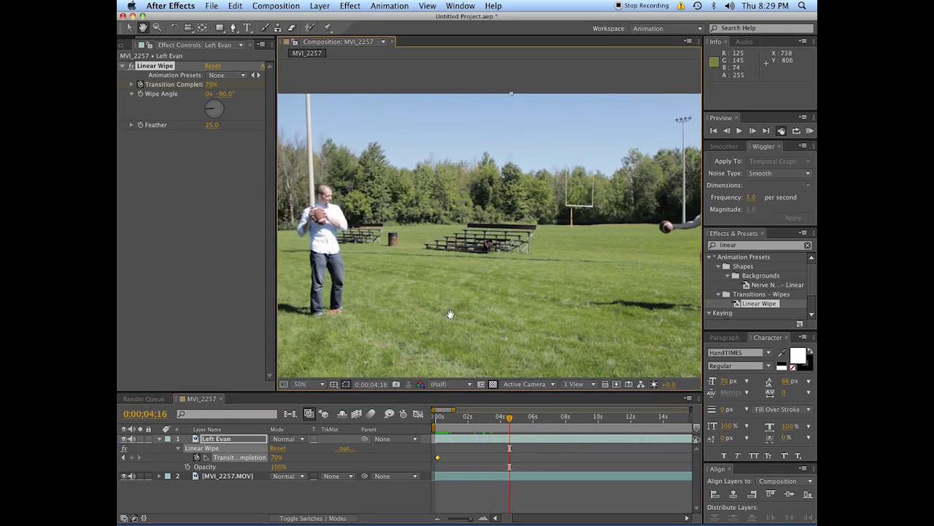
left_click_drag(450, 336, 452, 321)
left_click(499, 423)
left_click(480, 421)
key("comma")
key("comma")
left_click_drag(538, 282, 524, 292)
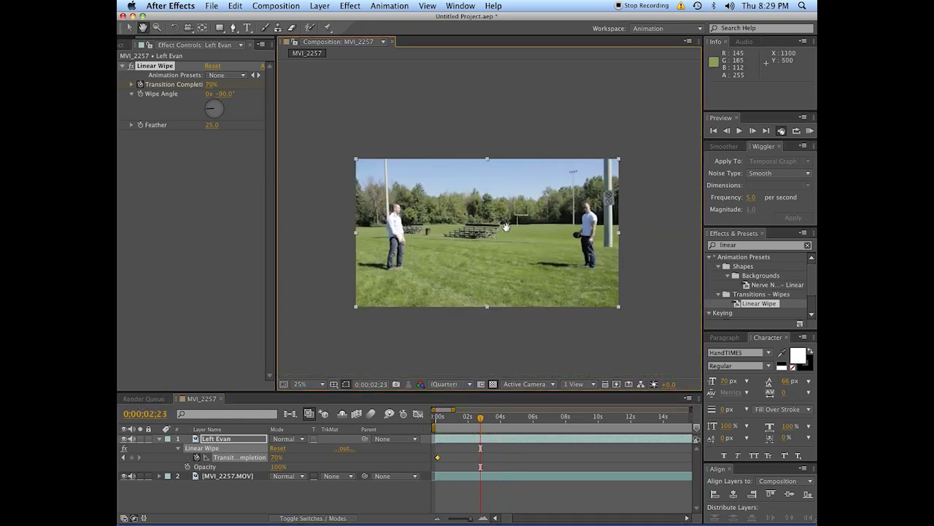
left_click_drag(536, 423, 563, 421)
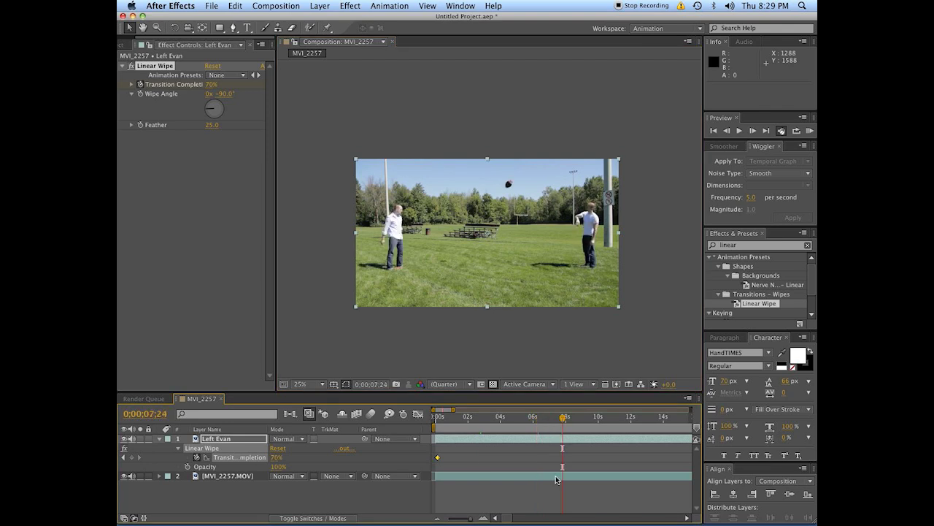
Hide the lower layer and disable the upper layer's Linear Wipe to show its full frame at 50% magnification.
left_click(556, 476, "shift")
left_click(155, 465)
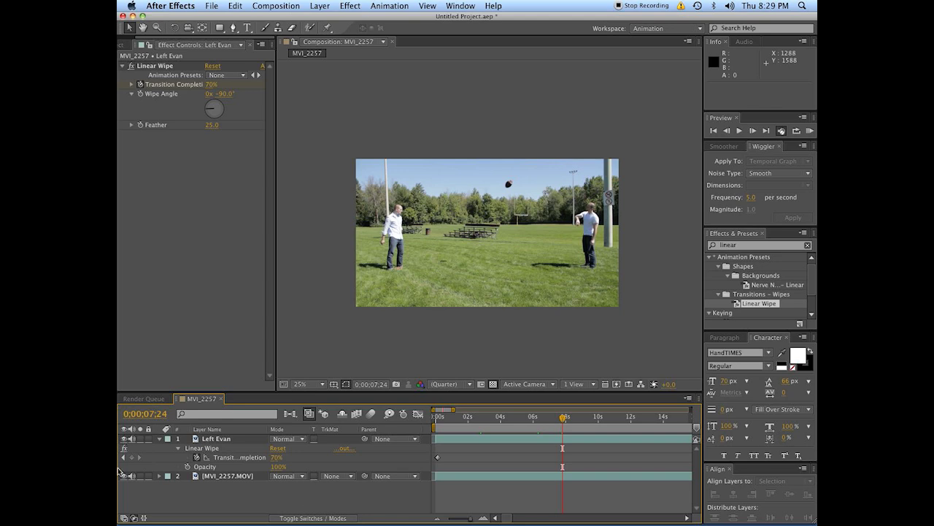
left_click(124, 475)
left_click(216, 438)
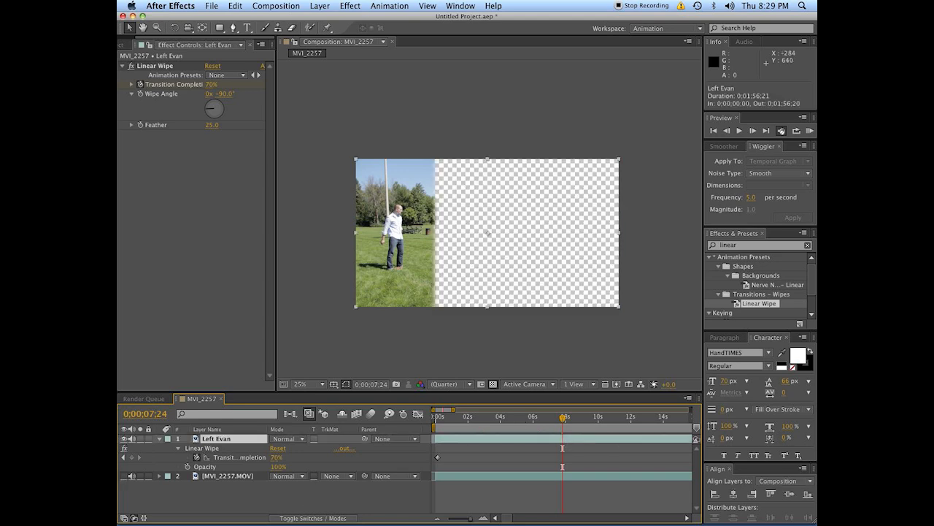
left_click(133, 67)
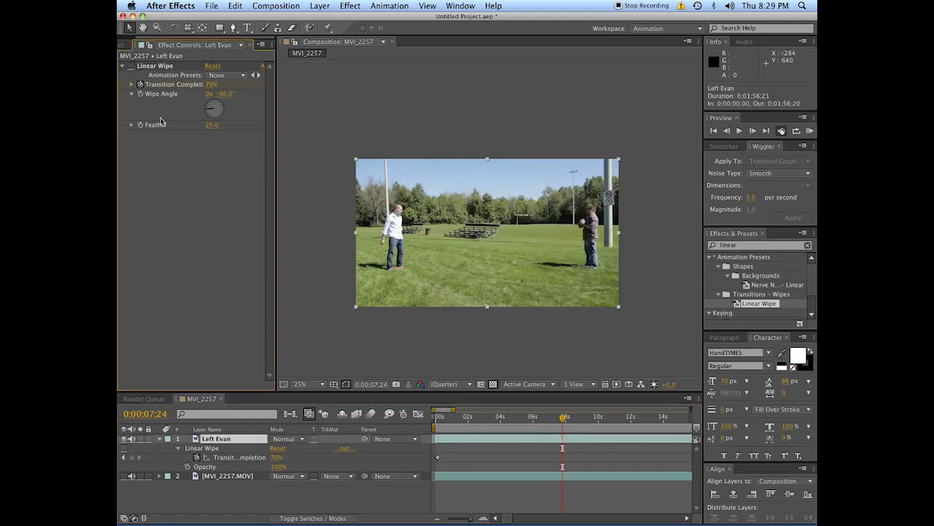
left_click(516, 456)
scroll(535, 275, "up", 2)
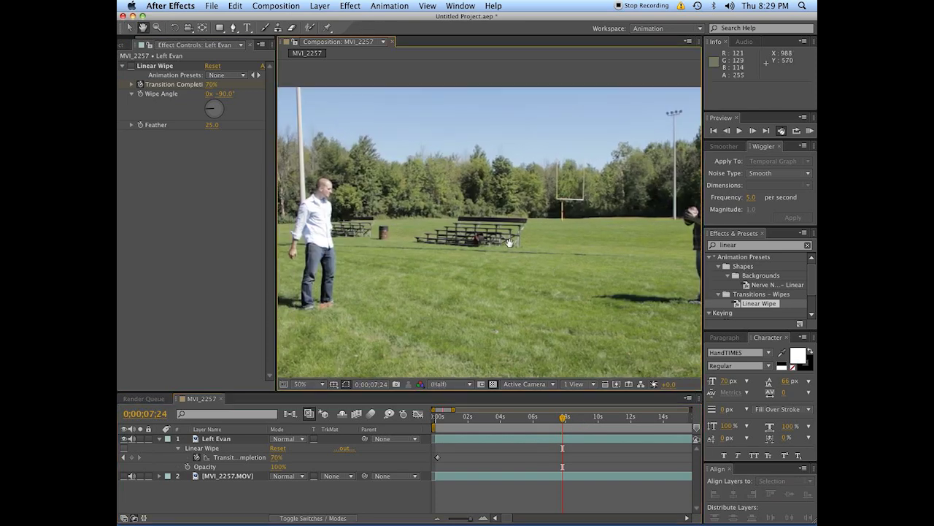
Go to the throw at 0;00;05;16 and enable time remapping on the upper layer.
mouse_move(535, 427)
left_mouse_down()
mouse_move(517, 426)
mouse_move(526, 423)
left_mouse_up()
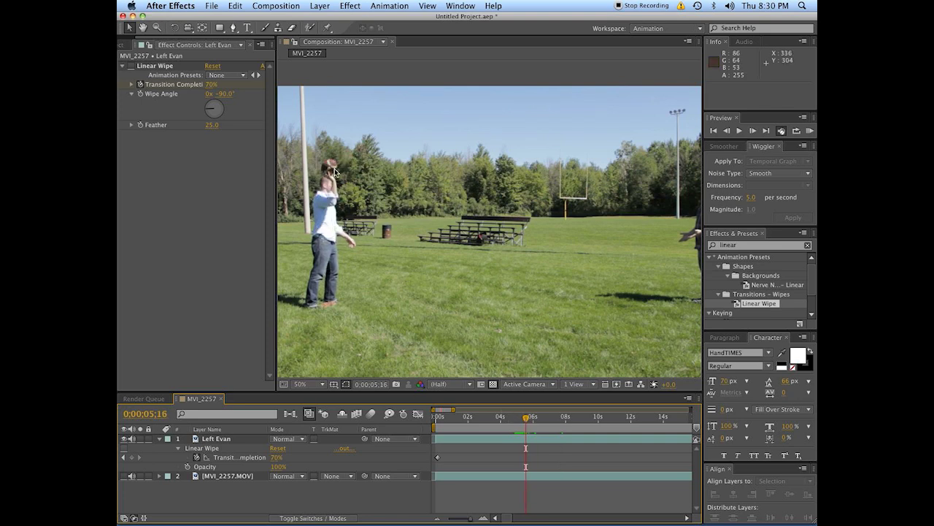
left_click_drag(397, 205, 430, 220)
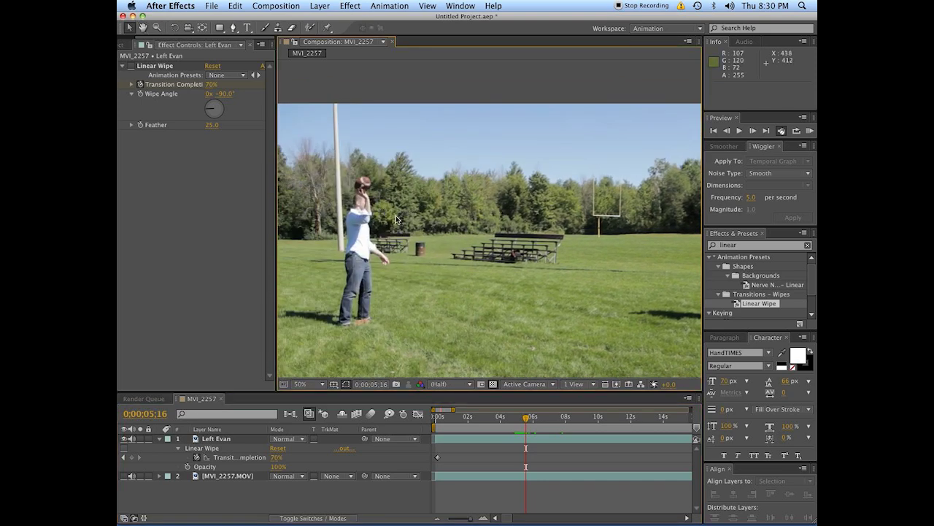
left_click(528, 439)
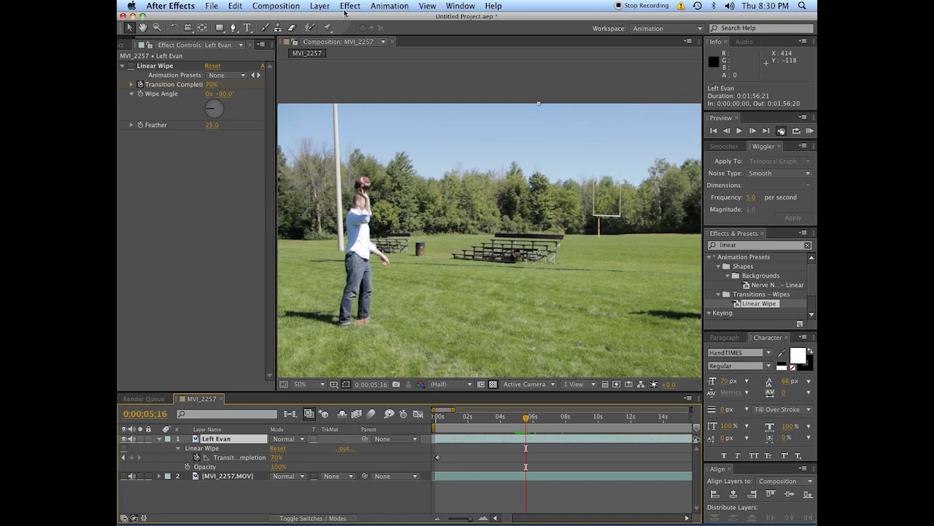
left_click(320, 6)
mouse_move(370, 127)
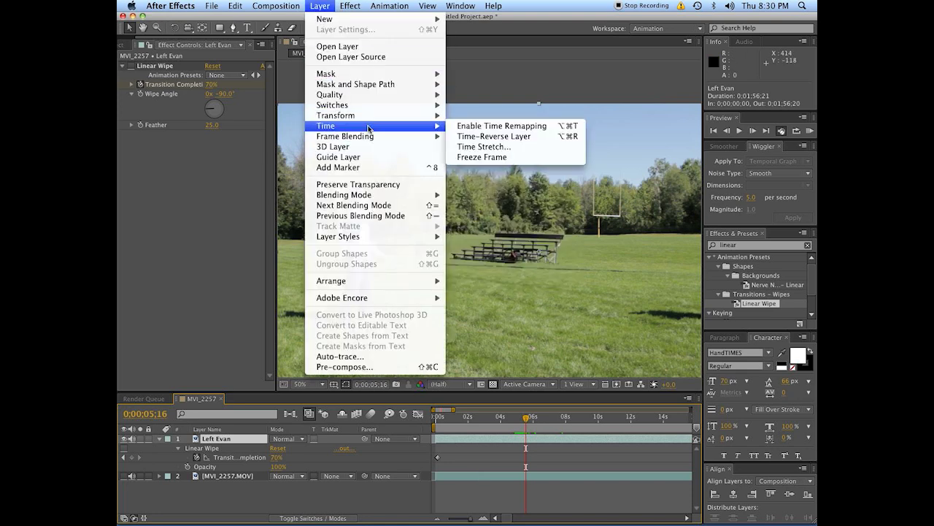
left_click(478, 125)
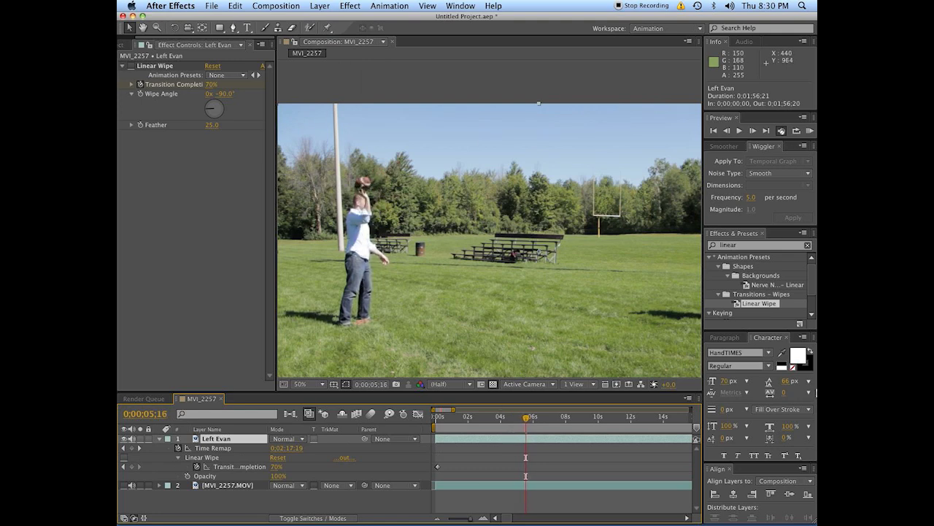
Add Time Remap keyframes to the upper layer at the ball's release, 0;00;05;17, and at the catch, 0;00;06;08.
key("Page_Down")
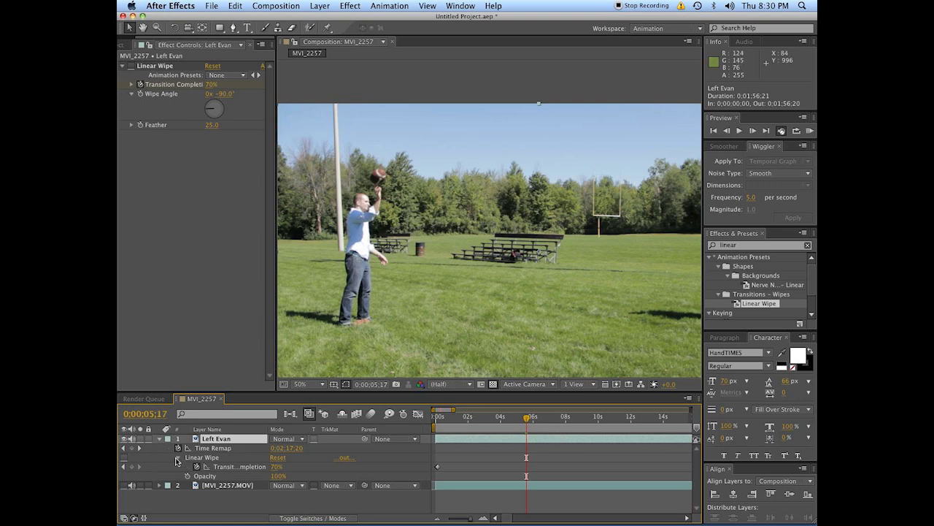
left_click(133, 449)
mouse_move(470, 207)
left_mouse_down()
mouse_move(451, 214)
mouse_move(452, 205)
left_mouse_up()
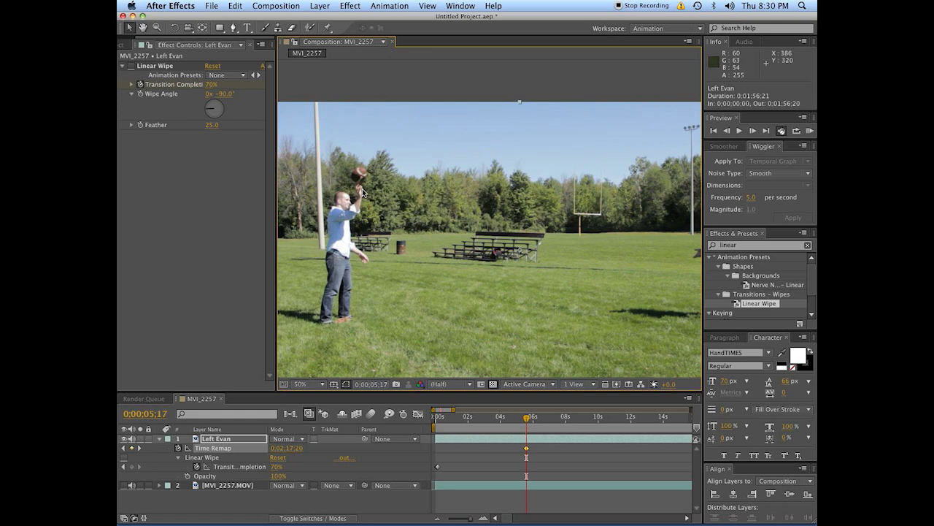
key("shift+Page_Down")
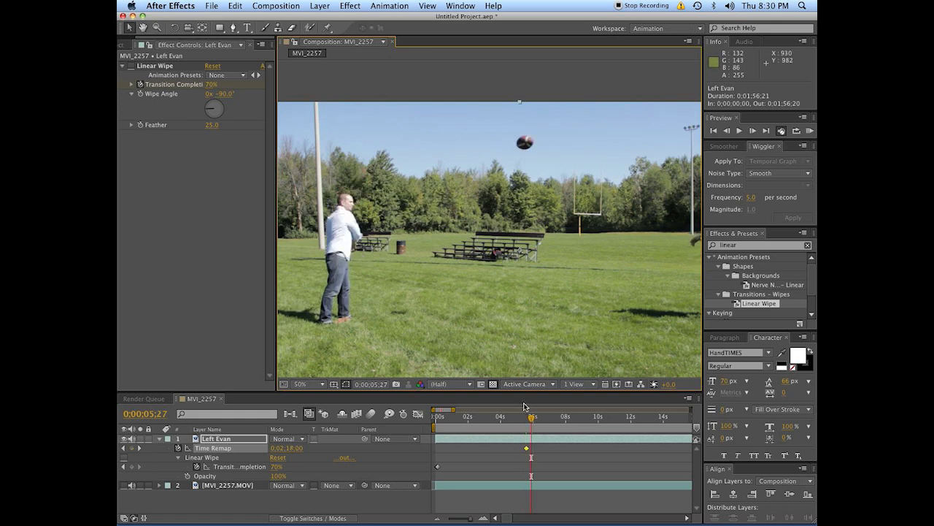
key("shift+Page_Down")
left_click_drag(572, 279, 400, 275)
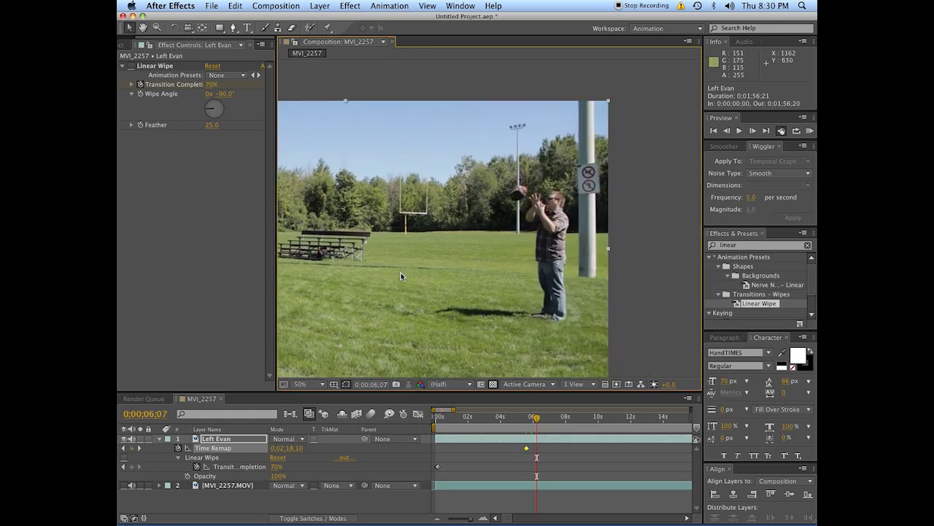
key("Page_Down")
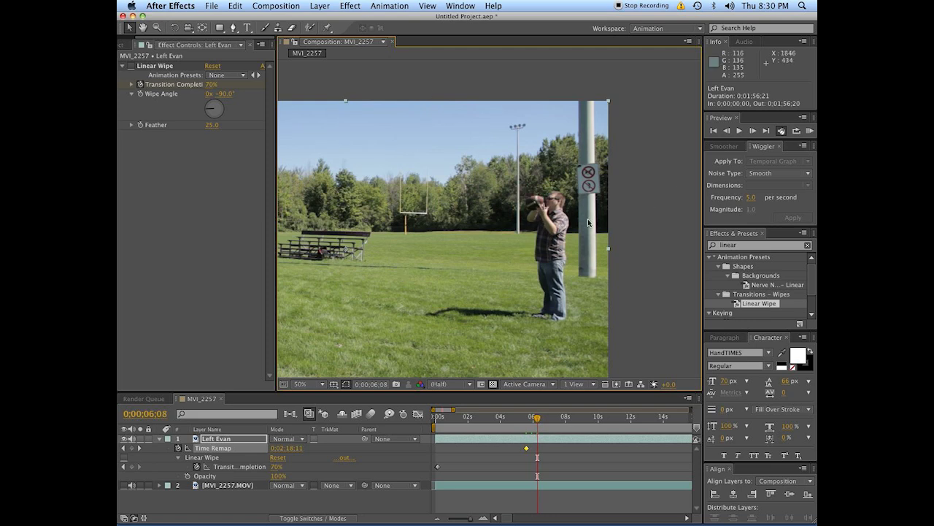
left_click(134, 449)
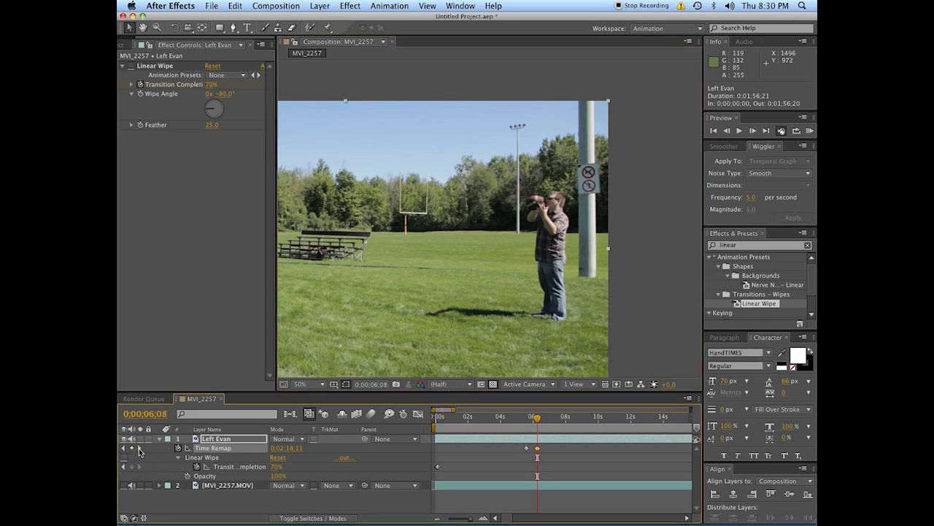
Play ahead to the return throw and add a Time Remap keyframe at the ball's release, 0;00;11;29.
key("space")
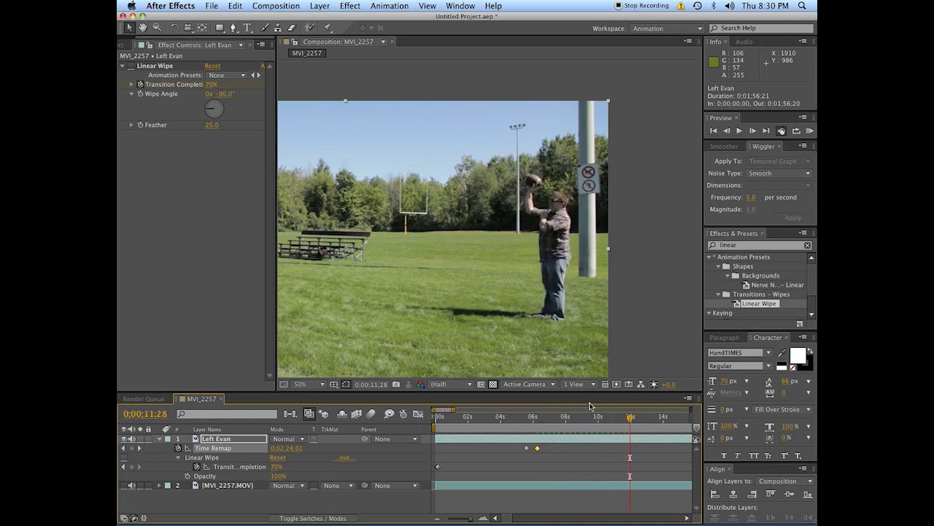
key("space")
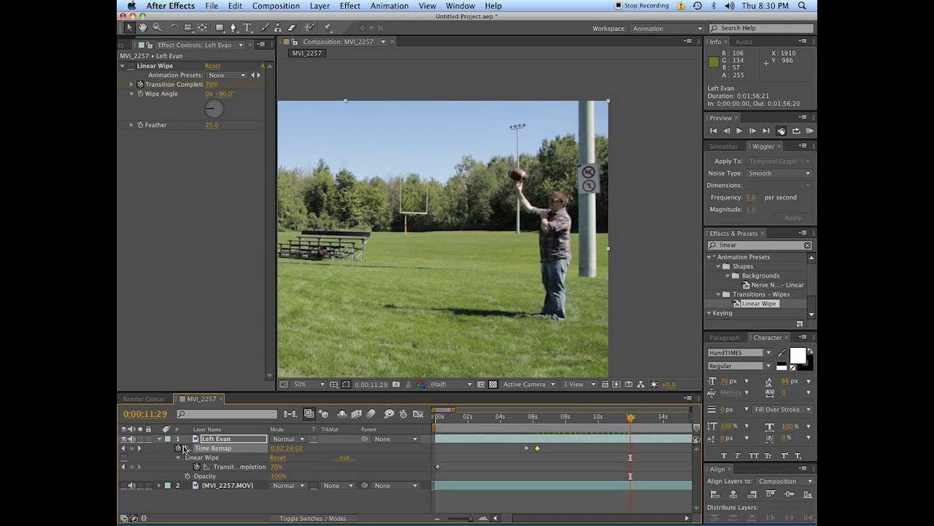
key("space")
key("space")
Find the frame where the return throw is caught and add a Time Remap keyframe at 0;00;12;19.
left_click_drag(302, 268, 532, 273)
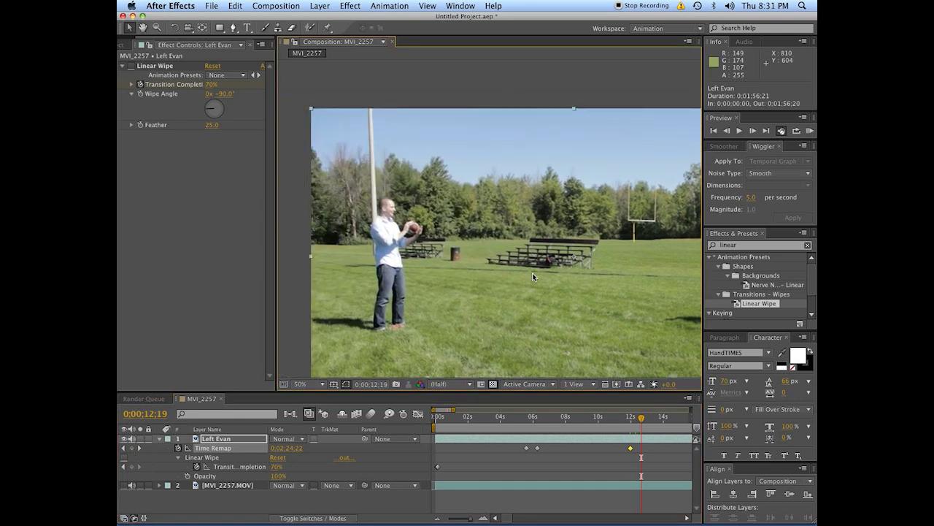
key("Page_Up")
key("Page_Up")
key("Page_Up")
key("Page_Up")
key("Page_Down")
key("Page_Down")
key("Page_Down")
key("Page_Down")
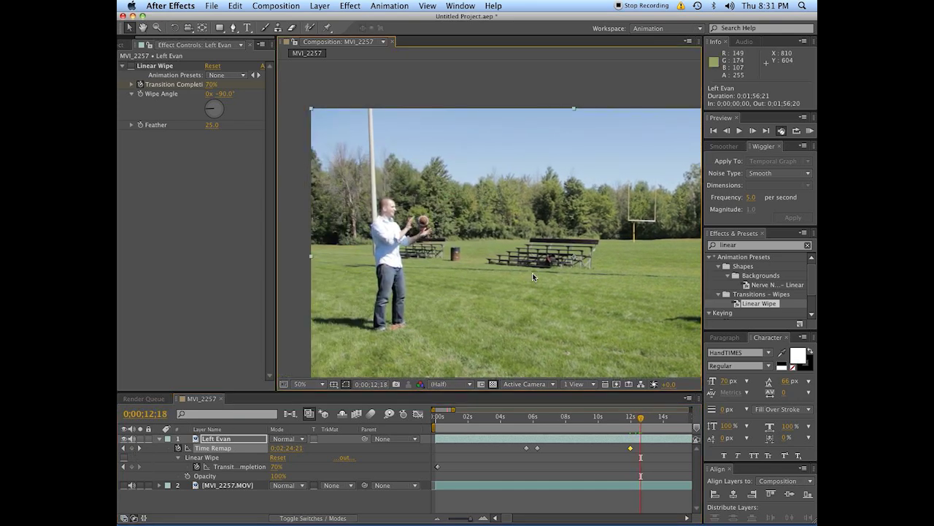
left_click(130, 448)
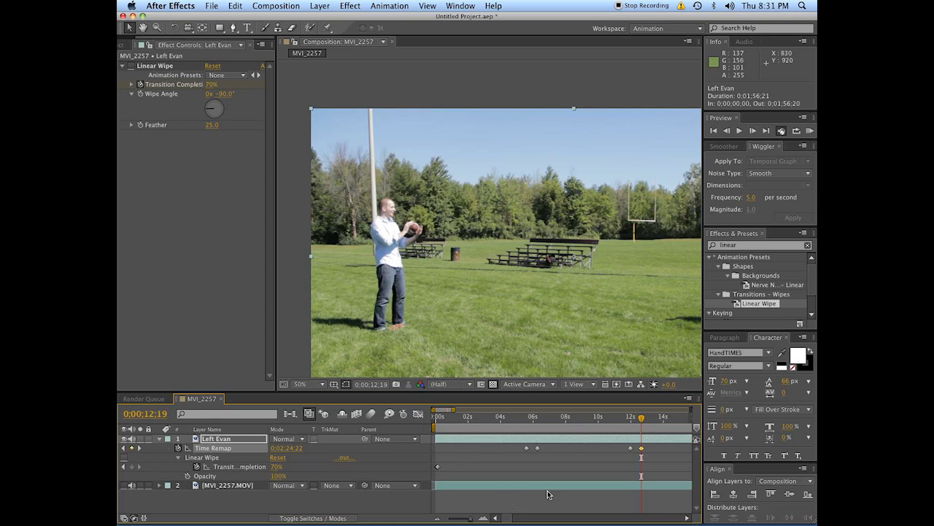
Compare the ball's release at 0;00;05;17 with its catch at 0;00;06;08, and check the ball's flight between those two keyframes.
left_click_drag(529, 428, 525, 426)
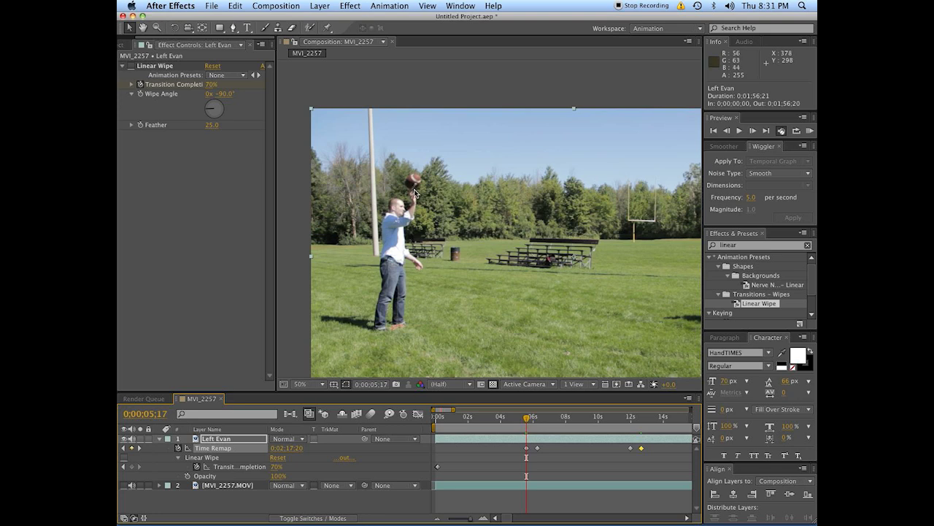
scroll(412, 214, "right", 5)
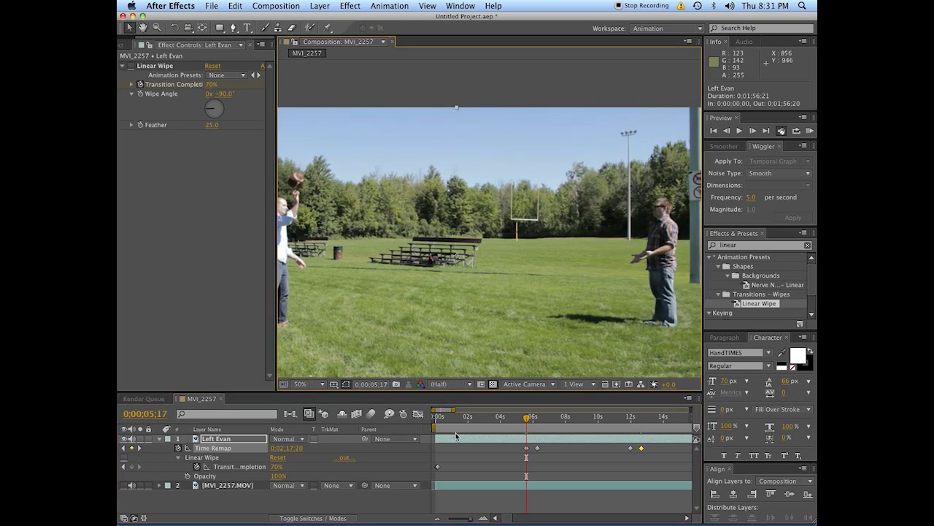
left_click(536, 426)
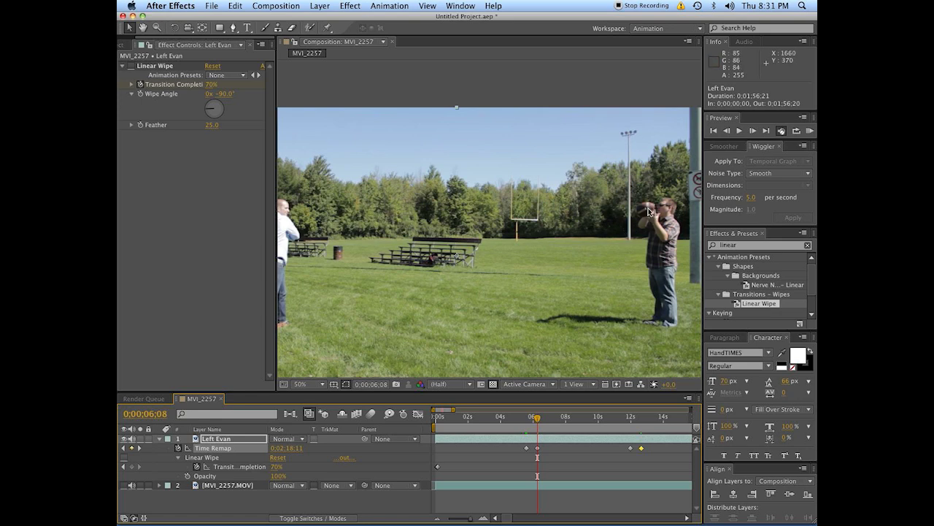
scroll(640, 214, "left", 1)
left_click_drag(533, 429, 530, 421)
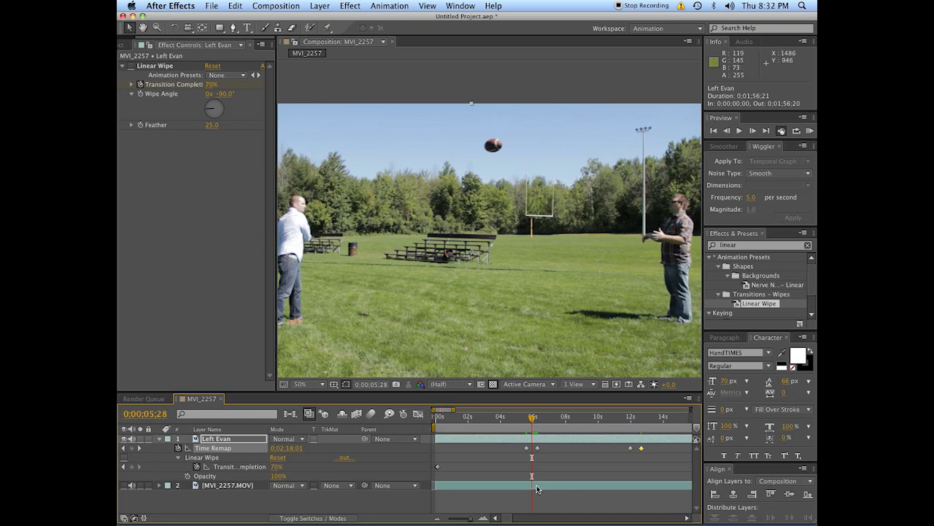
Add Time Remap keyframes to the upper layer at the next throw's release, around 0;00;16;03, and at its catch, 0;00;16;23.
left_click(636, 421)
key("space")
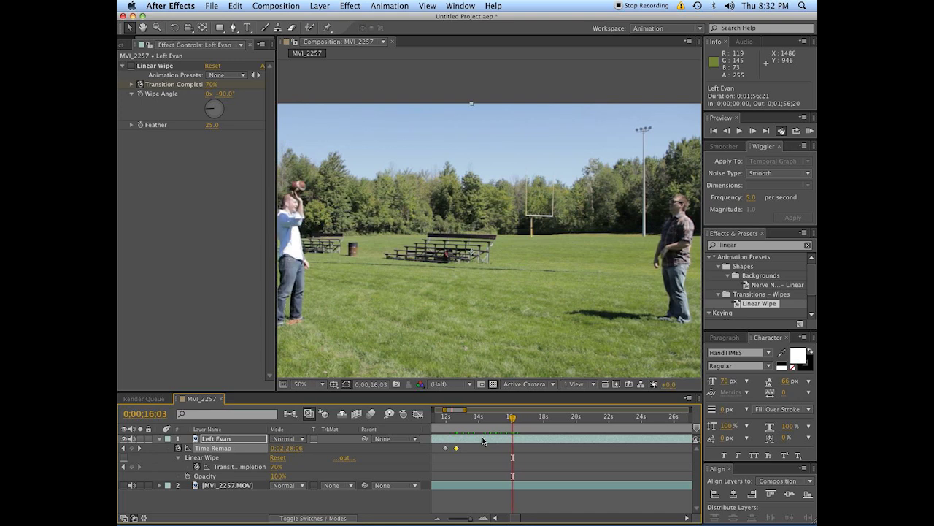
left_click(132, 447)
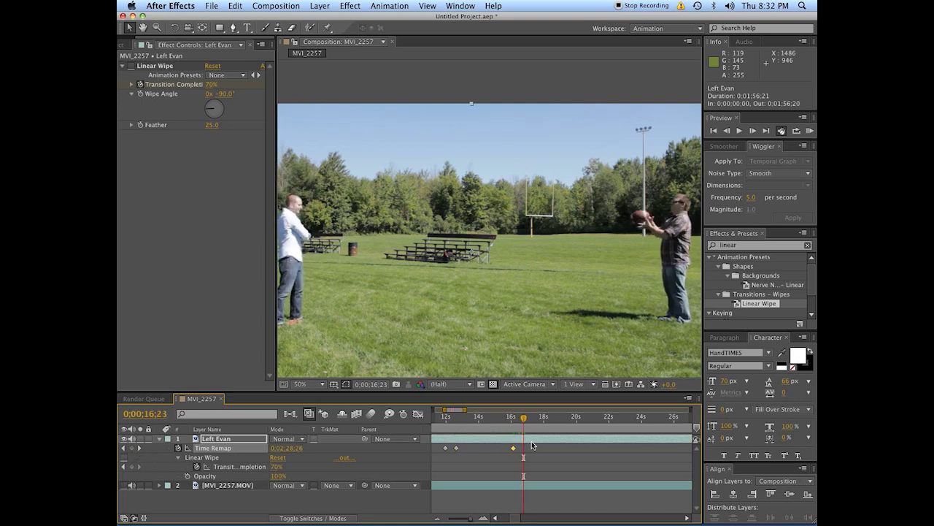
left_click(132, 447)
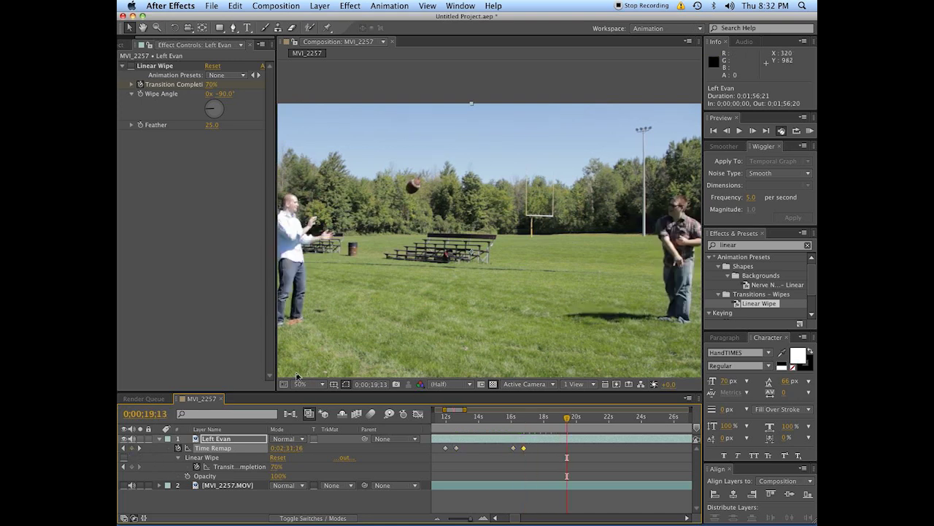
Add Time Remap keyframes to the upper layer at the return throw's release, 0;00;19;00, and at its catch.
left_click(132, 447)
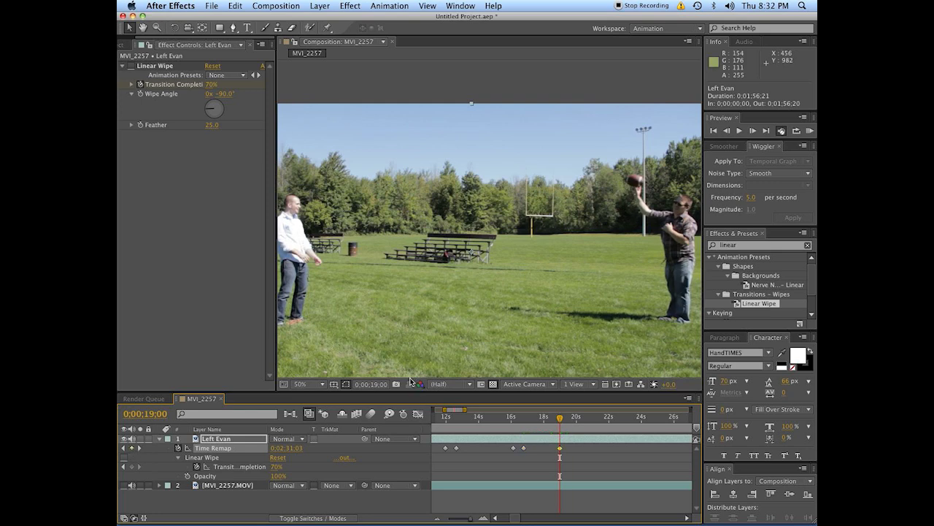
key("space")
key("space")
left_click(132, 447)
Play ahead to the throw near 0;00;32;00 and add upper-layer Time Remap keyframes at the ball's release and catch.
key("space")
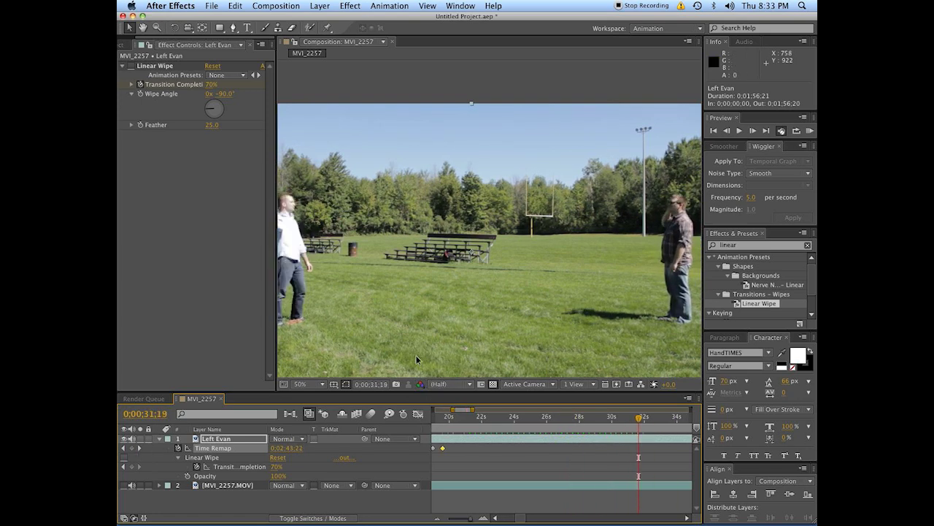
left_click(133, 449)
left_click(132, 448)
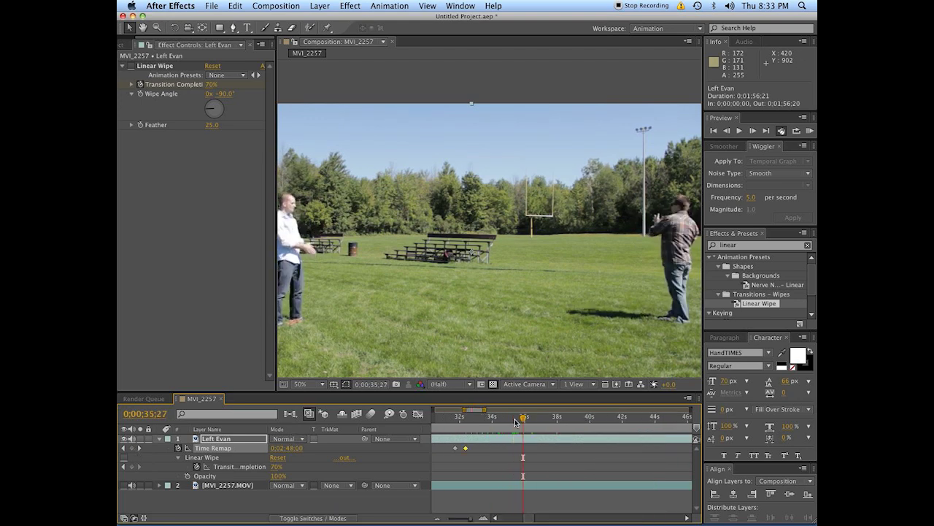
Add upper-layer Time Remap keyframes for the return throw's release and catch near 0;00;37;15, and the following throw's at 0;00;39;11 and 0;00;40;00.
left_click(132, 448)
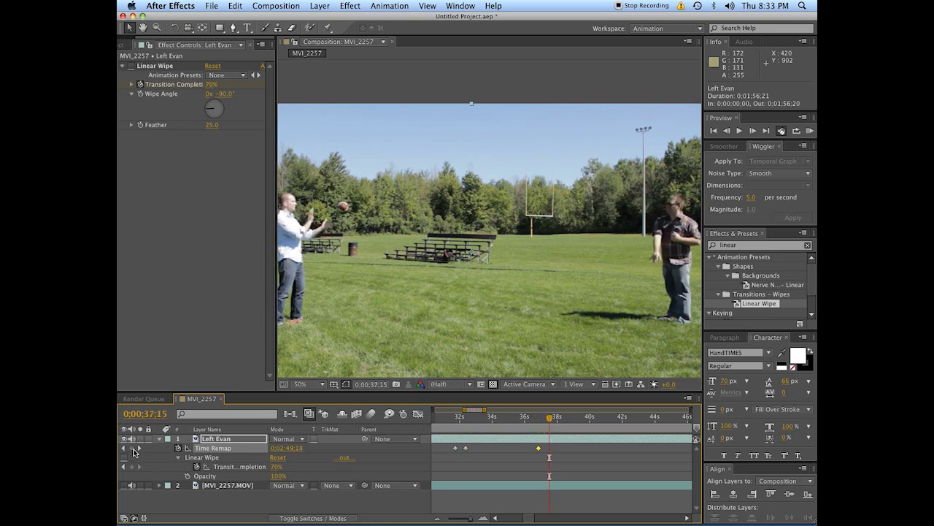
key("Page_Up")
key("Page_Up")
key("Page_Up")
key("Page_Up")
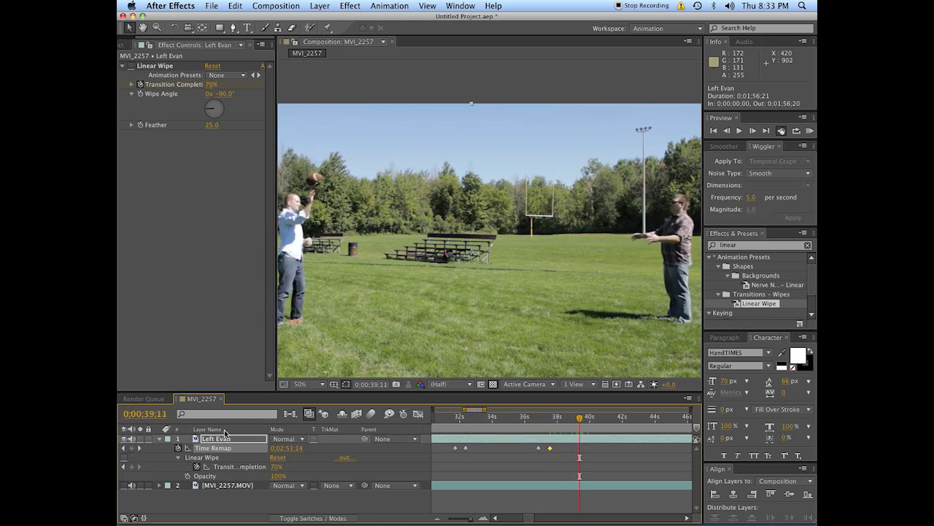
left_click(132, 448)
key("space")
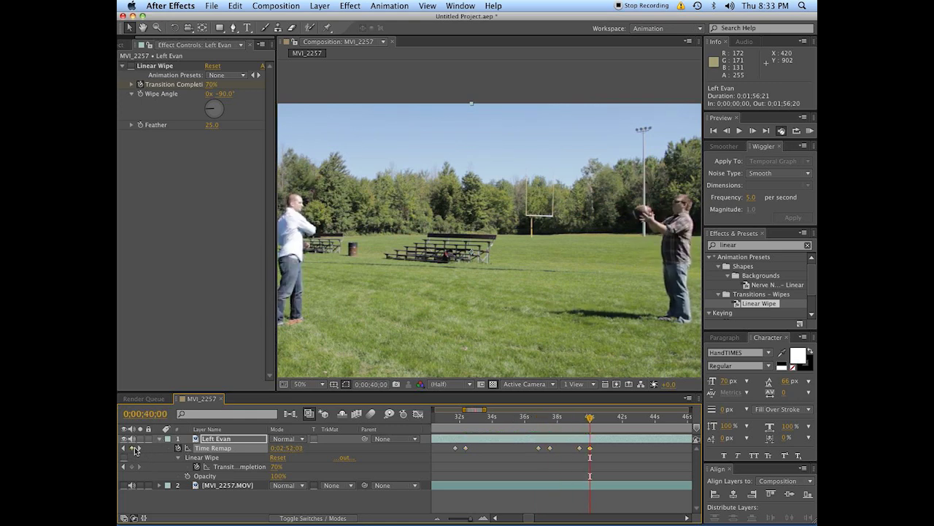
Hide the upper layer, go to the throw at 0;00;32;06 and enable time remapping on the lower MVI_2257.MOV layer.
left_click(437, 517)
left_click_drag(597, 421, 558, 421)
left_click(567, 484)
left_click(320, 6)
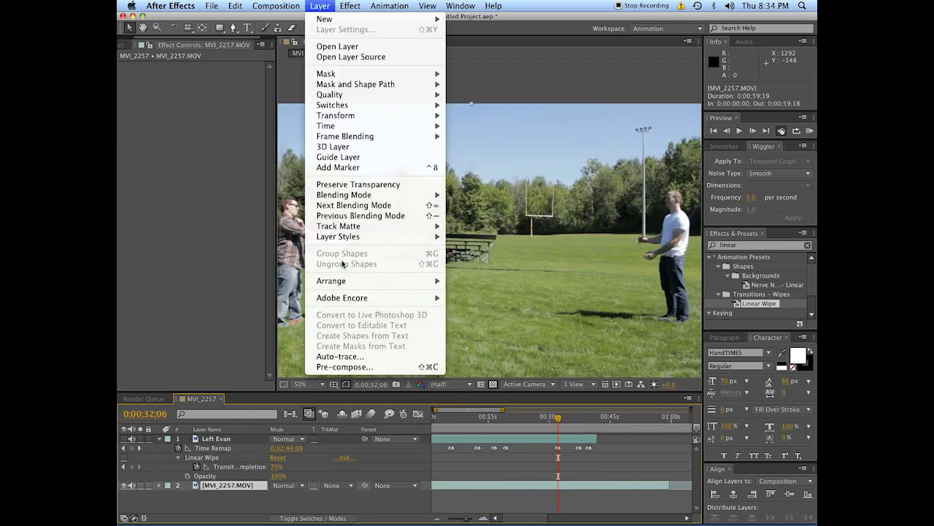
mouse_move(325, 126)
left_click(481, 127)
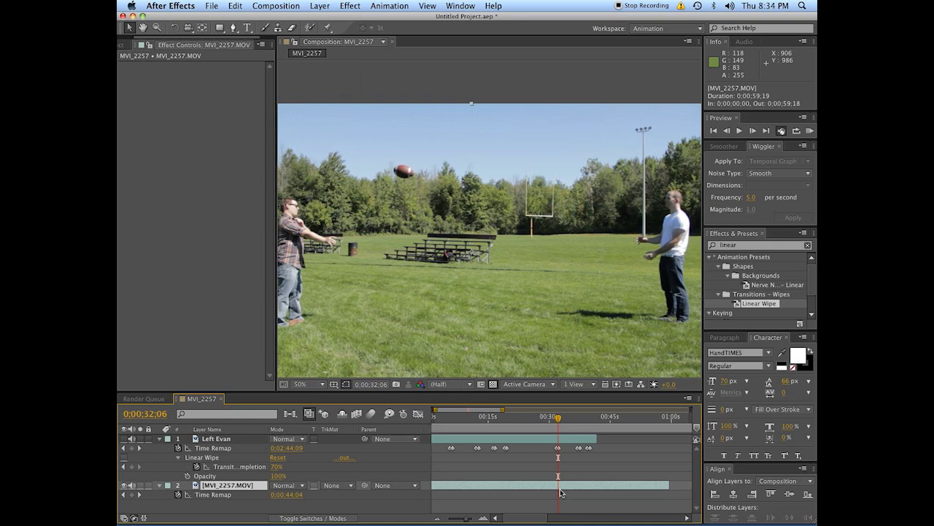
Add Time Remap keyframes to the lower layer at the release and catch of each throw from 0;00;32;07 to about 0;00;40;28.
key("space")
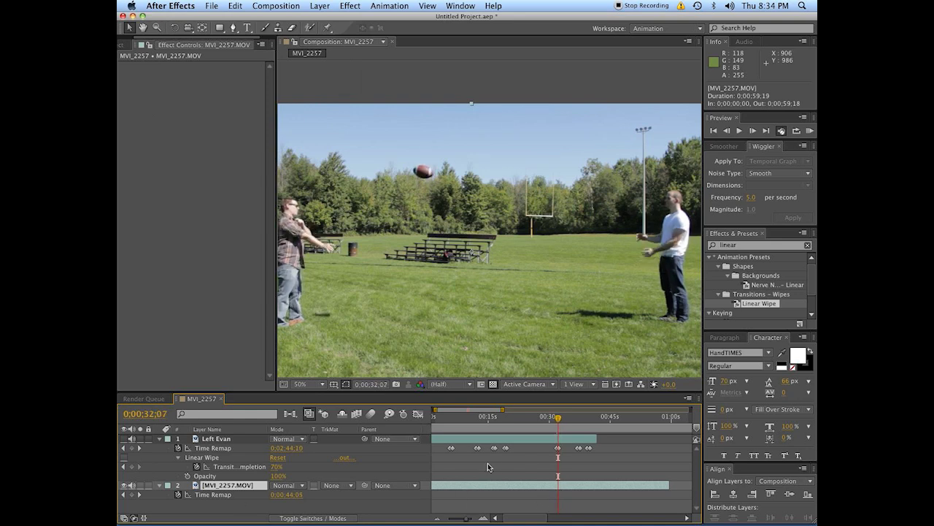
left_click(135, 496)
key("space")
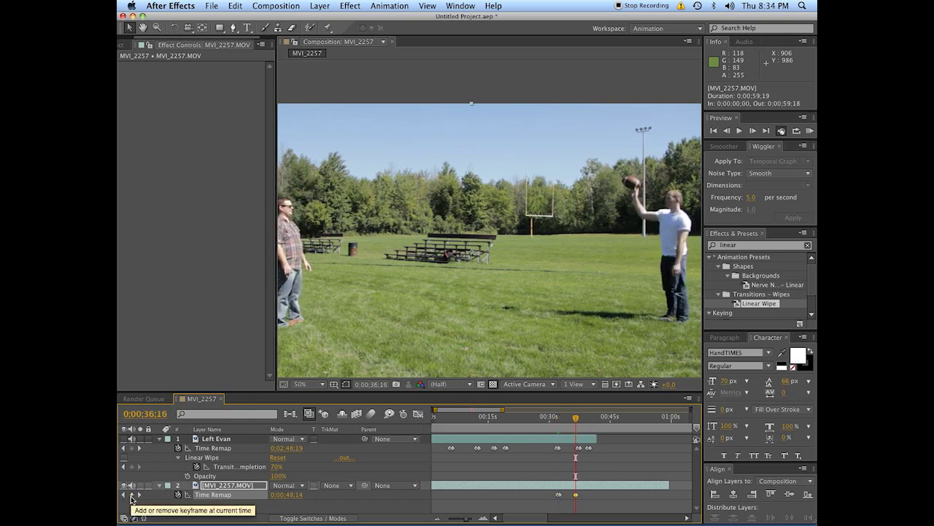
left_click(132, 496)
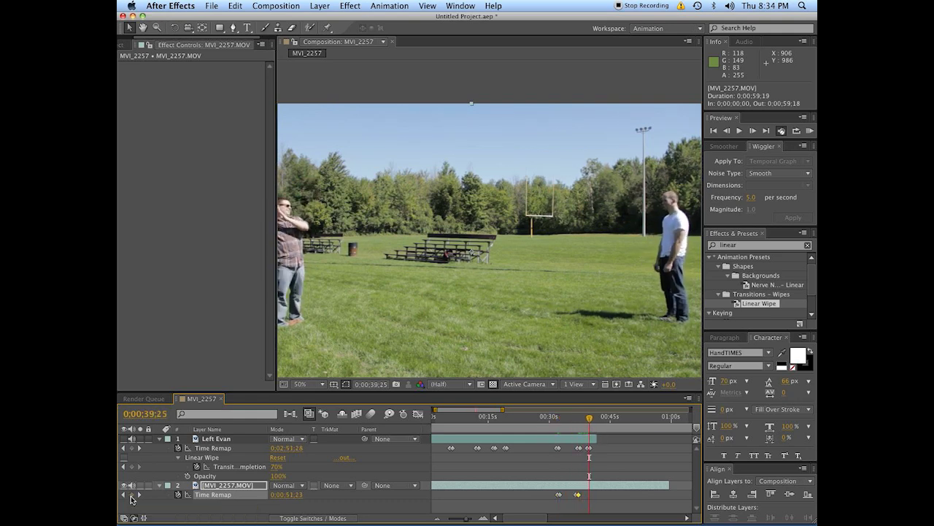
left_click(131, 496)
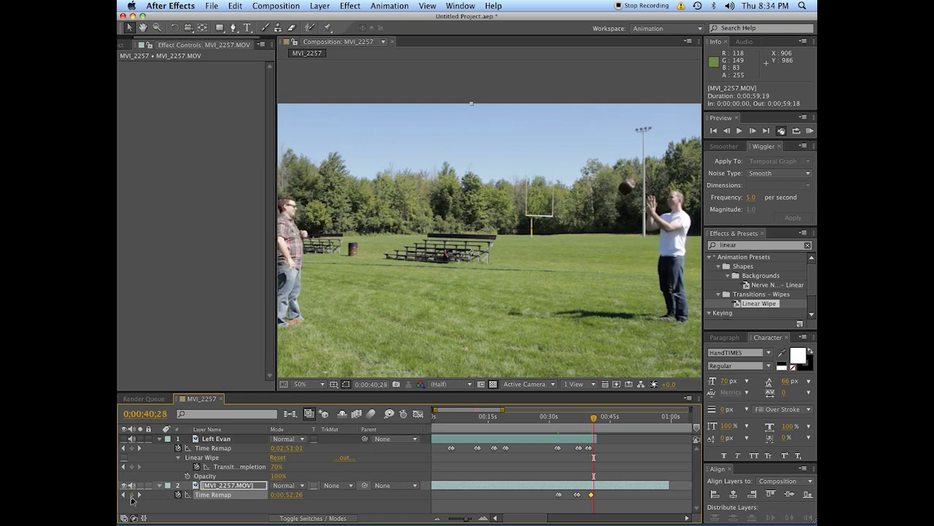
Trim both layers to the range from 0;00;30;05 to 0;00;41;22 and move them to the start of the composition.
key("alt+bracketright")
left_click(550, 420)
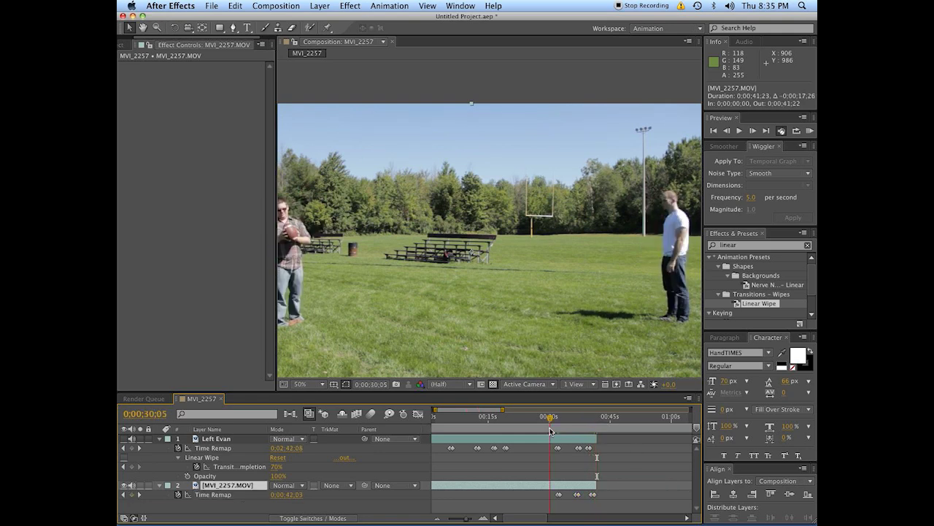
left_click(482, 440, "shift")
key("alt+bracketleft")
key("Home")
key("bracketleft")
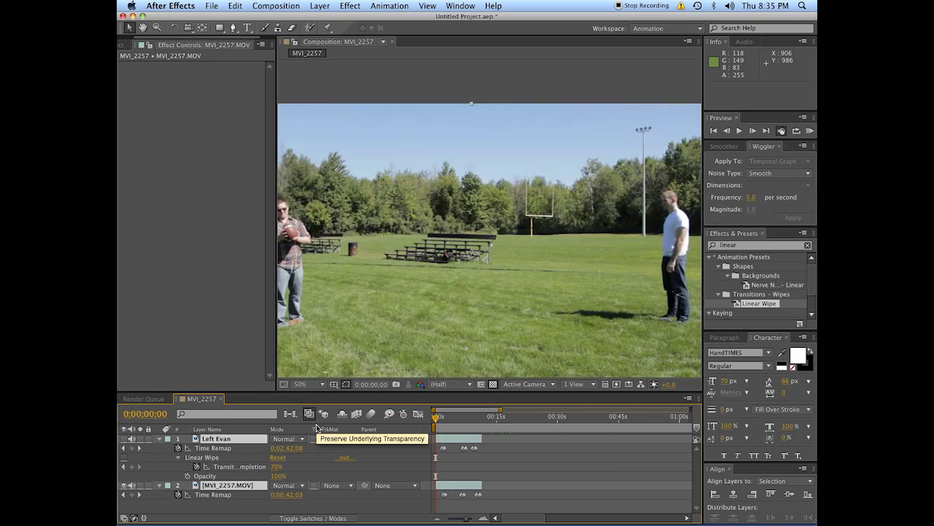
Review the lower layer's trimmed throws from the composition's start to 0;00;10;27.
left_click(453, 418)
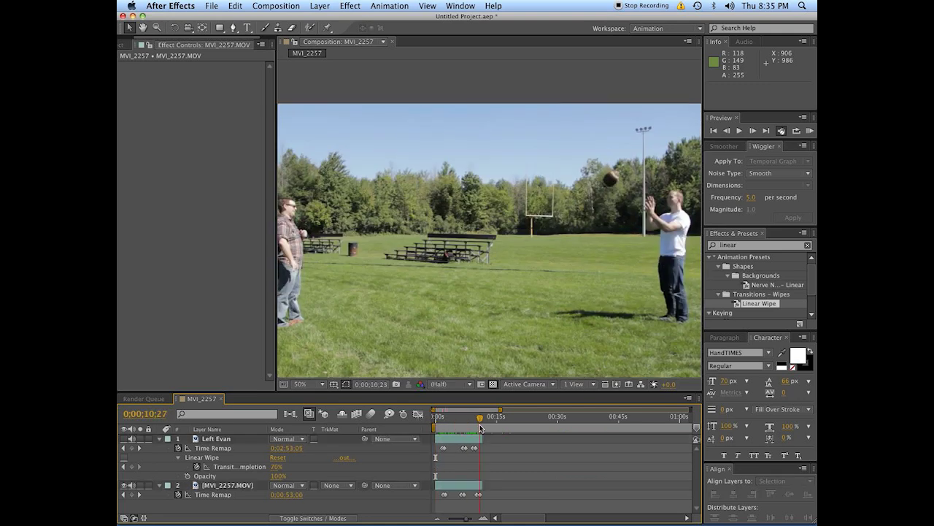
key("equal")
key("equal")
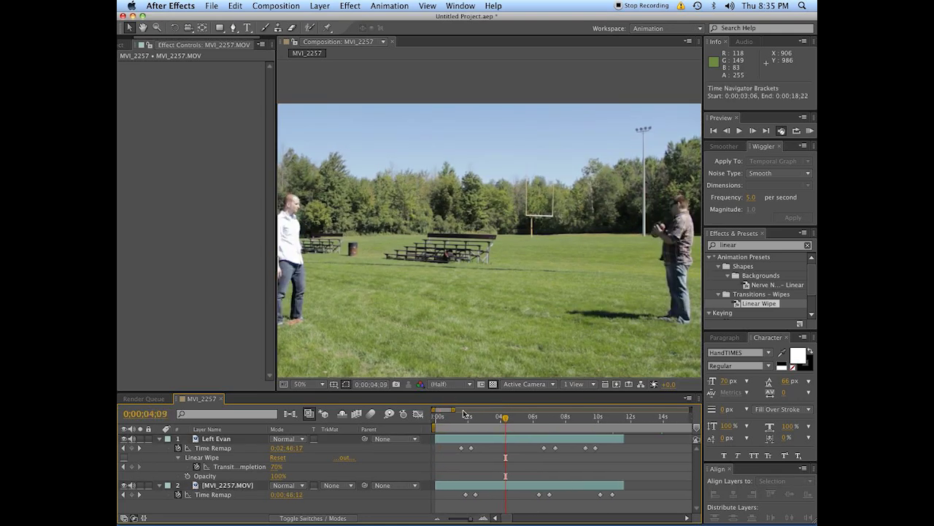
left_click(461, 417)
left_click(479, 488)
key("Home")
key("minus")
key("minus")
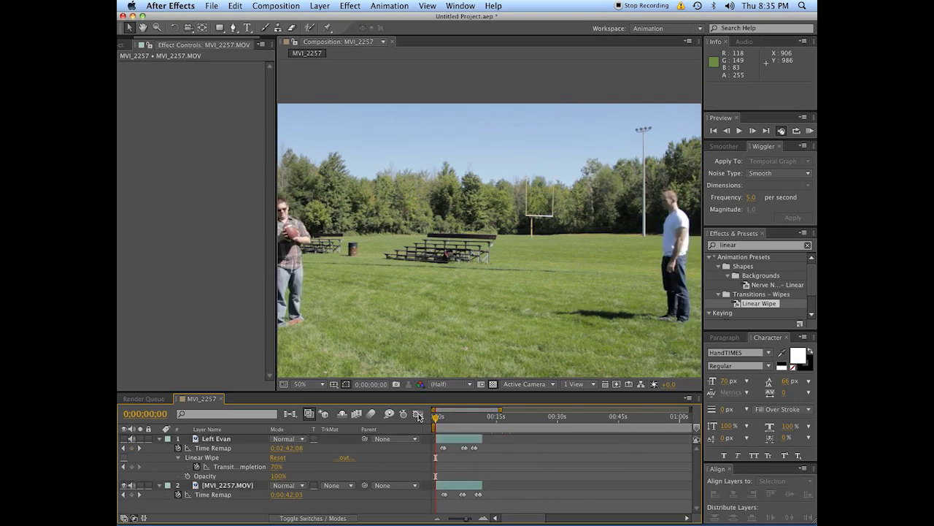
left_click_drag(445, 425, 480, 428)
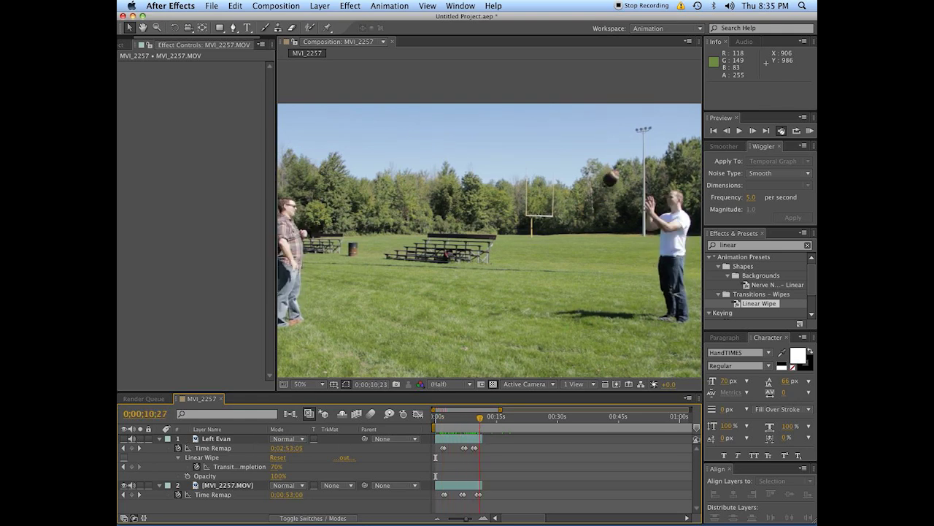
Show the upper layer and shift the lower layer 9 frames earlier, aligning the first Time Remap keyframes of both layers at 0;00;01;17.
left_click(453, 423)
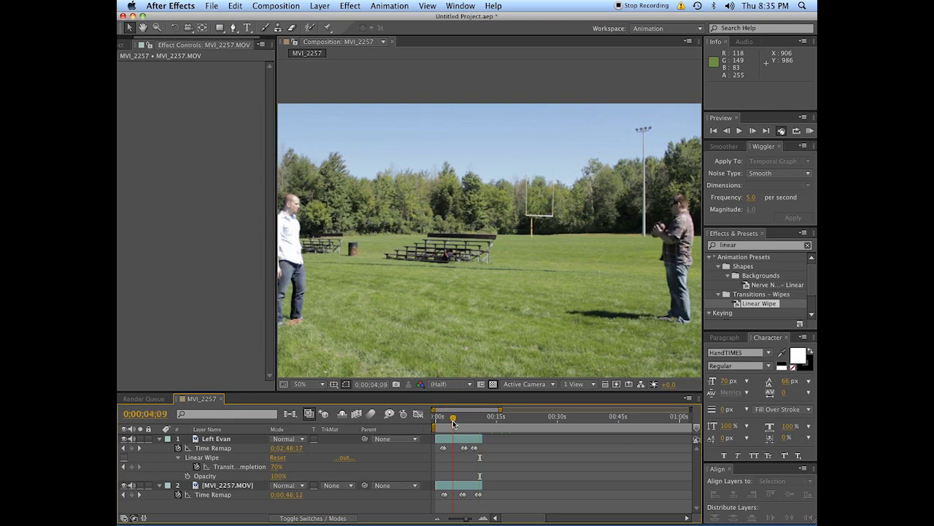
left_click(484, 518)
left_click_drag(513, 520, 502, 519)
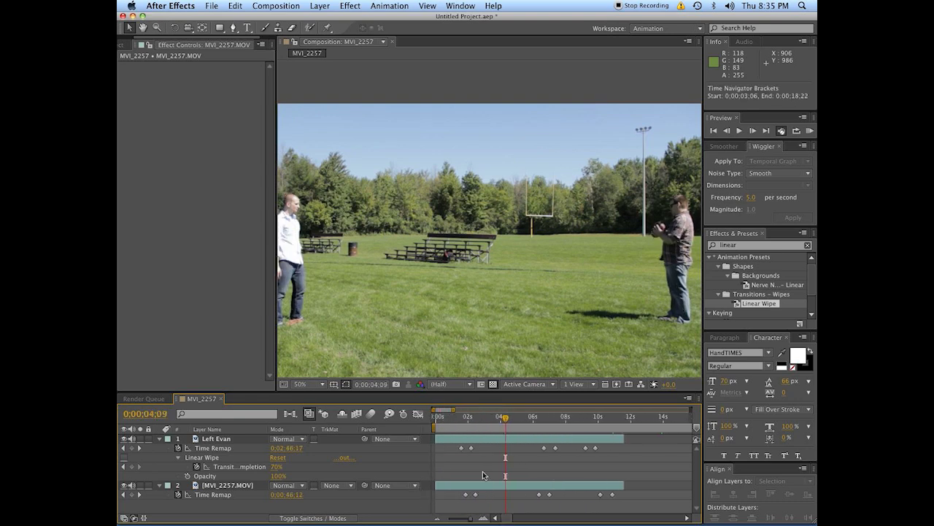
left_click(463, 425)
left_click(461, 423)
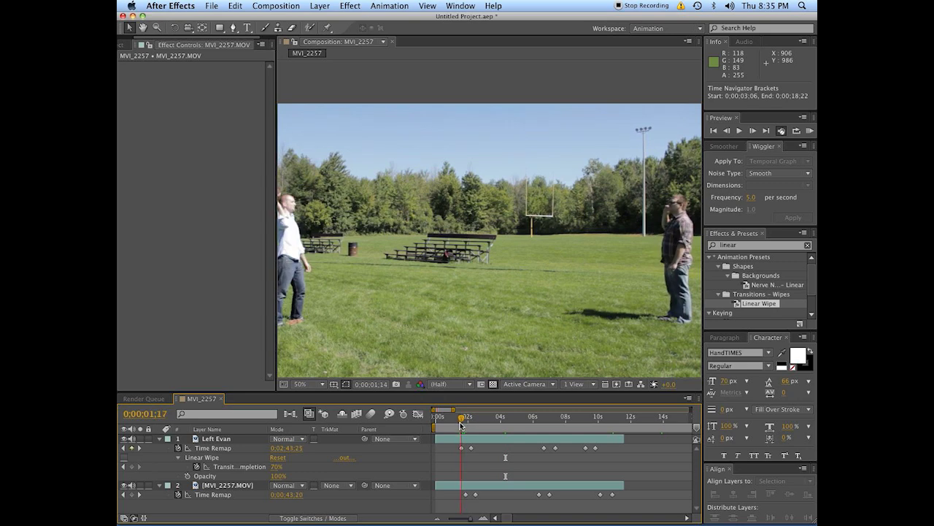
left_click(483, 487)
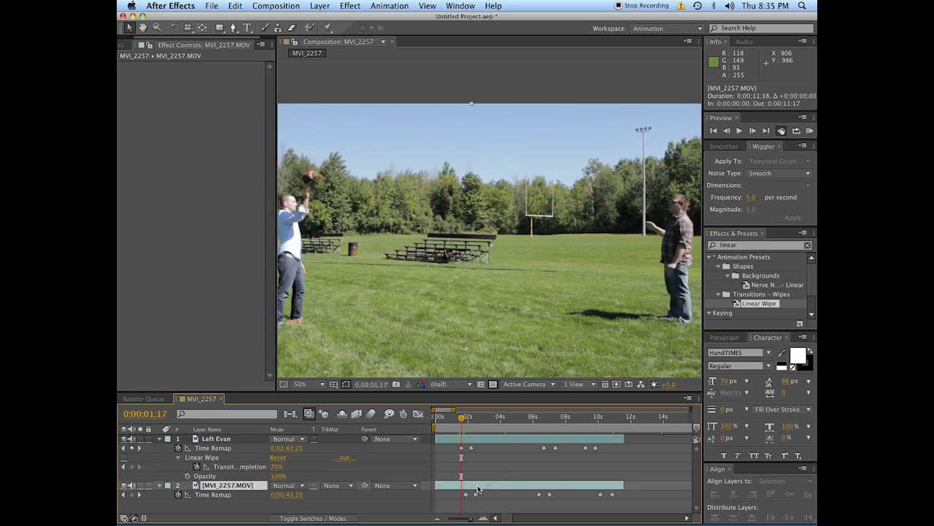
left_click_drag(475, 489, 481, 488)
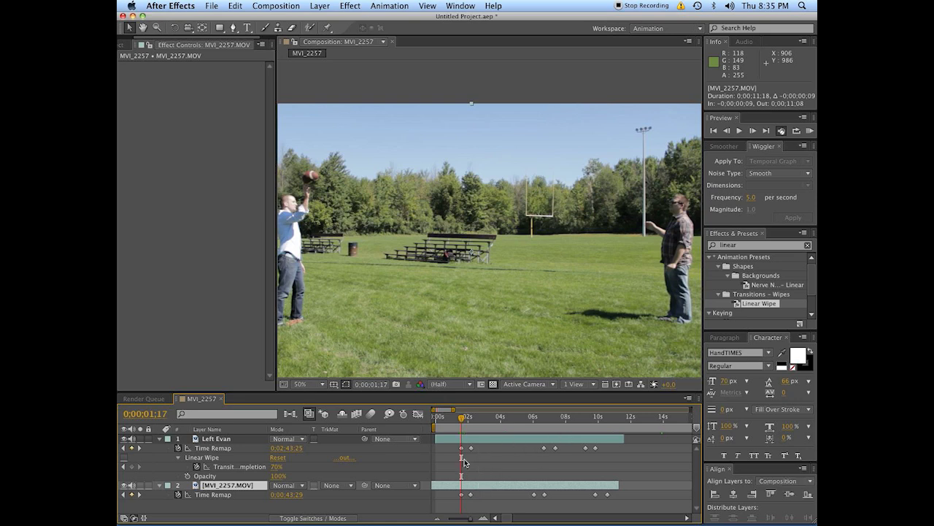
left_click(489, 465)
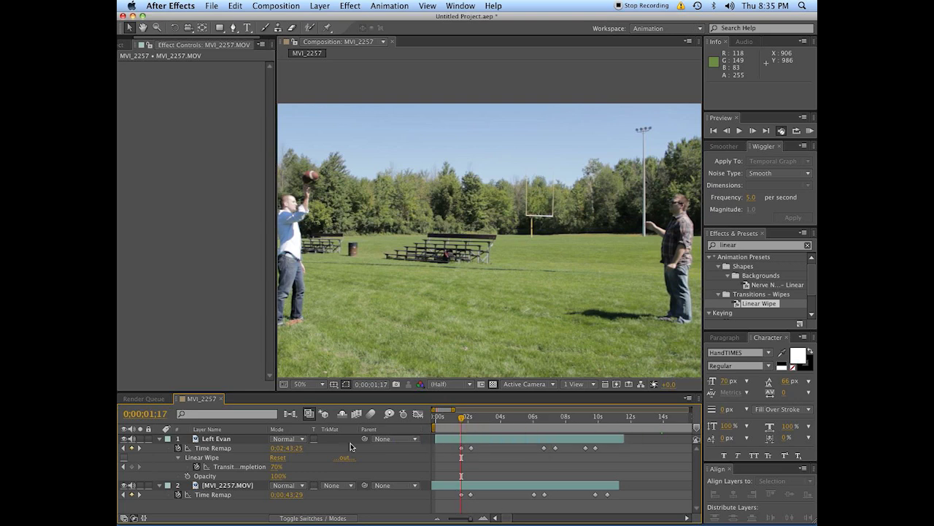
Set the upper layer's opacity to 50%.
left_click(281, 476)
type("50")
key("Return")
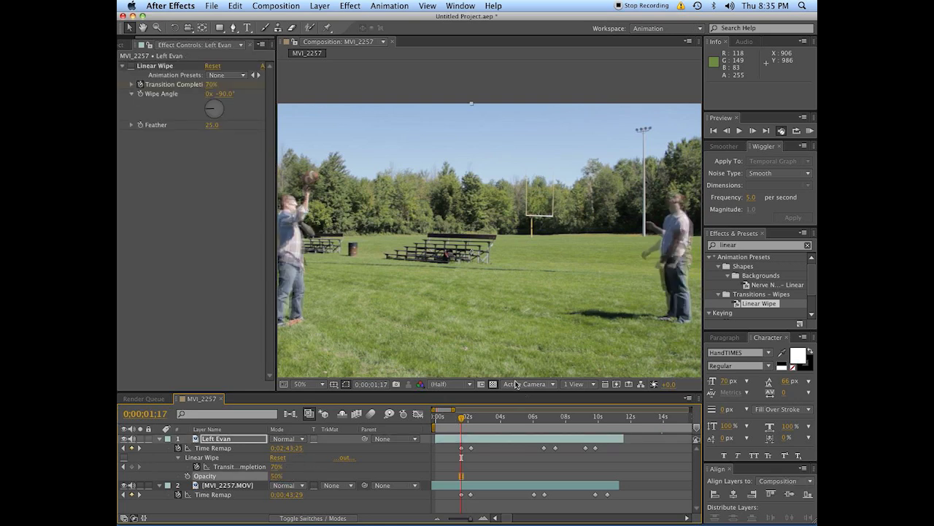
Move the lower layer's second pair of Time Remap keyframes later so the release keyframe sits at 0;00;06;08.
left_click_drag(464, 421, 534, 422)
left_click(544, 494)
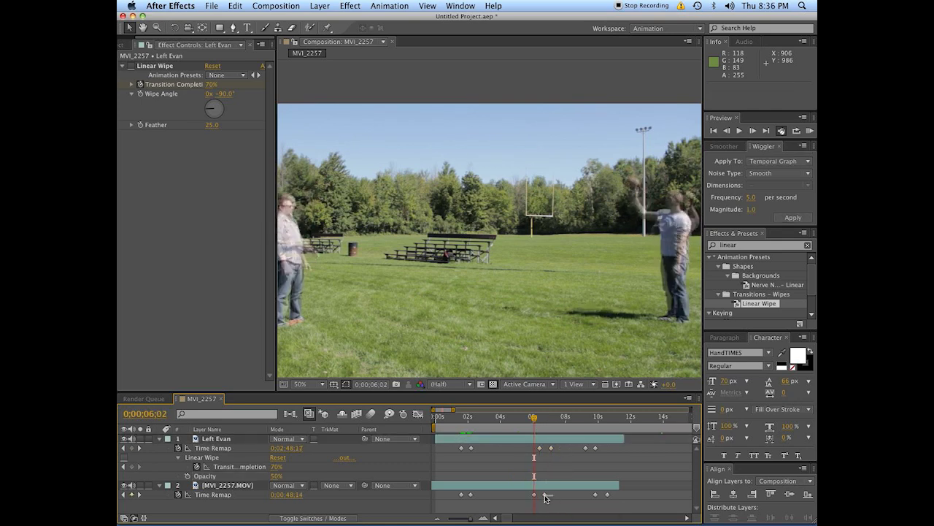
left_click_drag(534, 496, 537, 496)
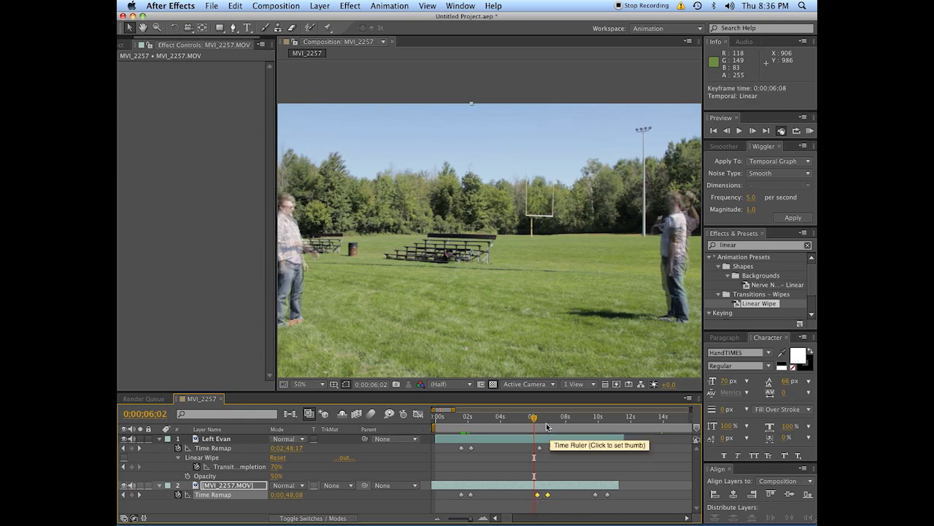
key("k")
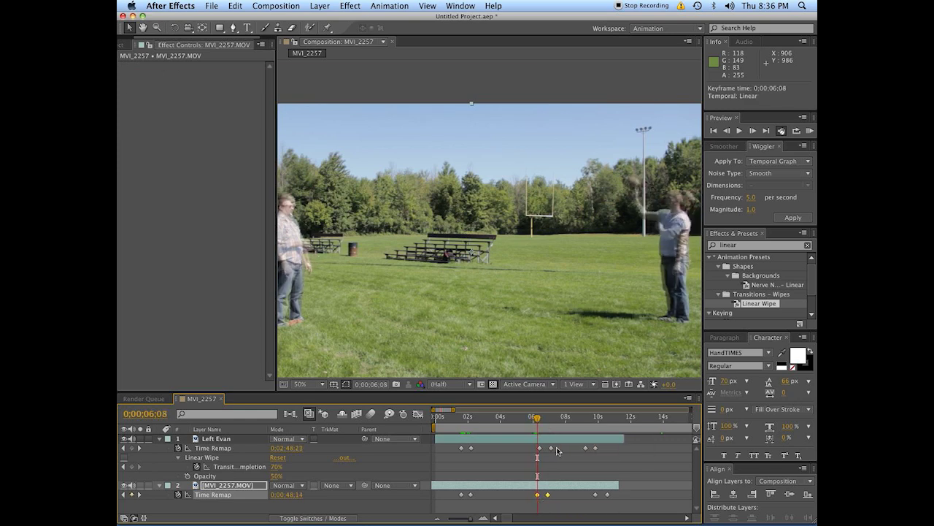
Align the release keyframes of the second Time Remap pairs on both layers at 0;00;06;09.
left_click(550, 447)
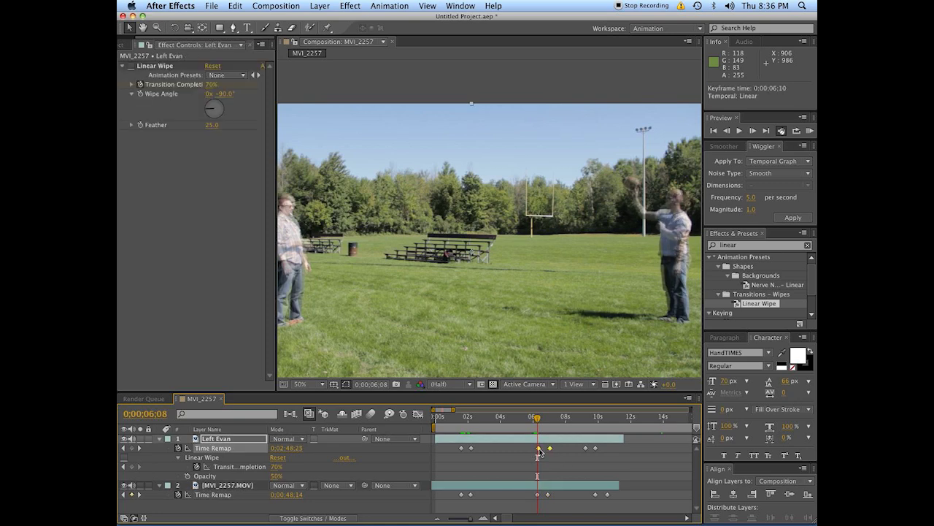
left_click(546, 502)
left_click(547, 494)
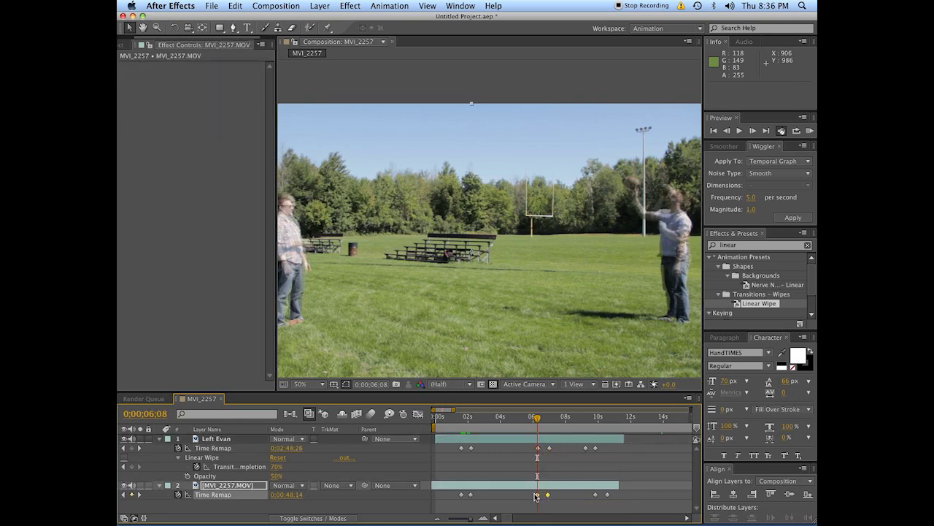
key("Page_Down")
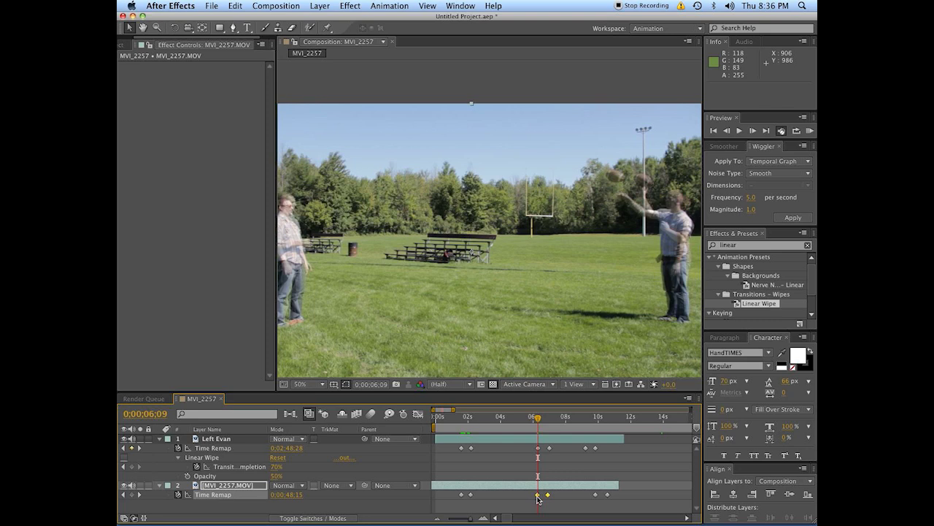
left_click_drag(537, 498, 540, 500)
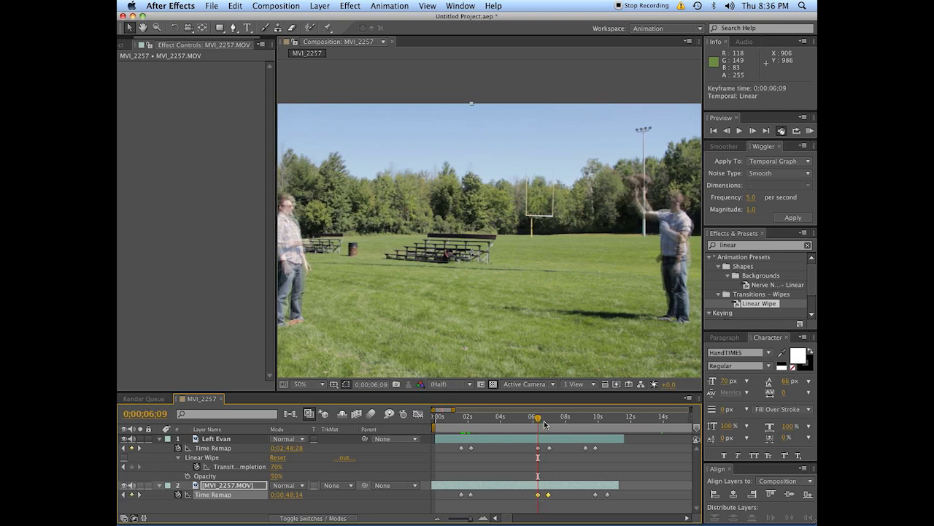
Retime the upper layer's second catch keyframe to 0;00;06;27 so the ball's flight matches the lower layer's throw.
mouse_move(545, 426)
left_mouse_down()
mouse_move(551, 441)
mouse_move(536, 422)
left_mouse_up()
left_click(552, 460)
left_click(549, 447)
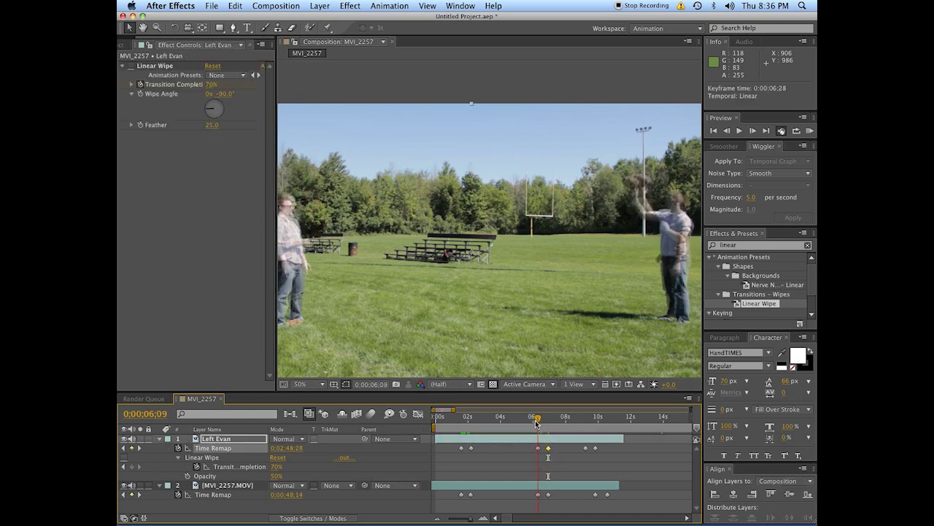
key("space")
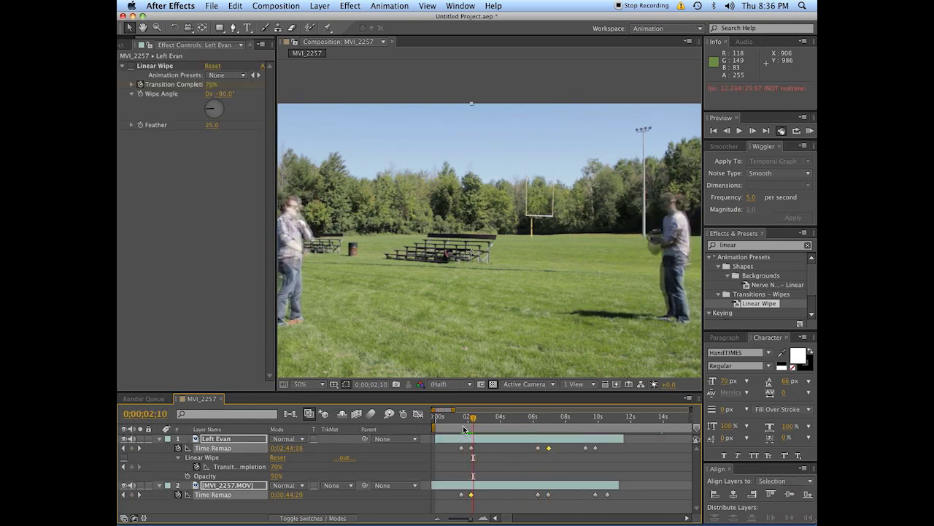
left_click(549, 427)
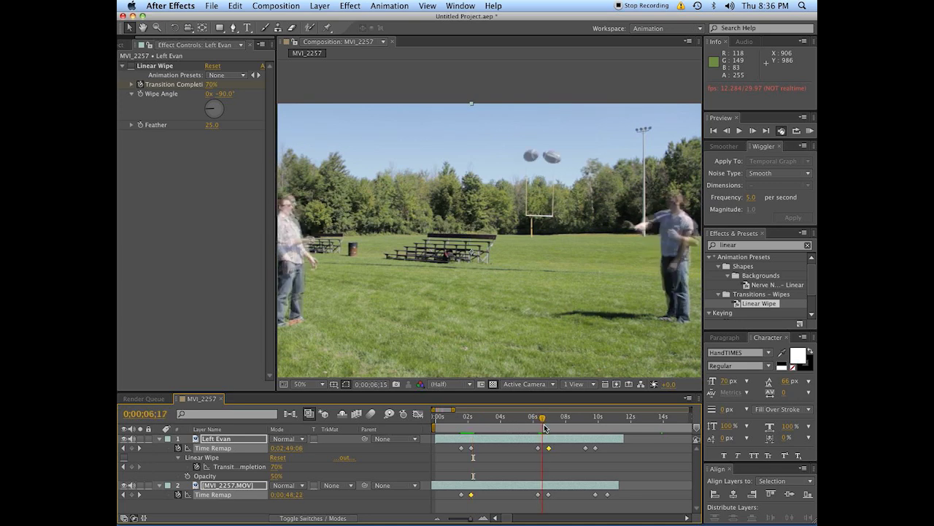
left_click_drag(550, 427, 541, 427)
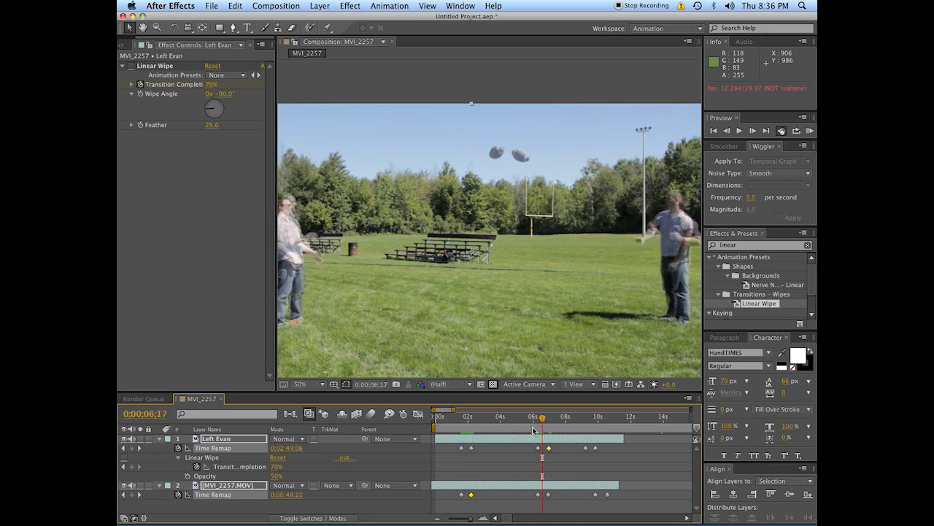
key("Page_Down")
key("Page_Down")
key("Page_Down")
key("Page_Down")
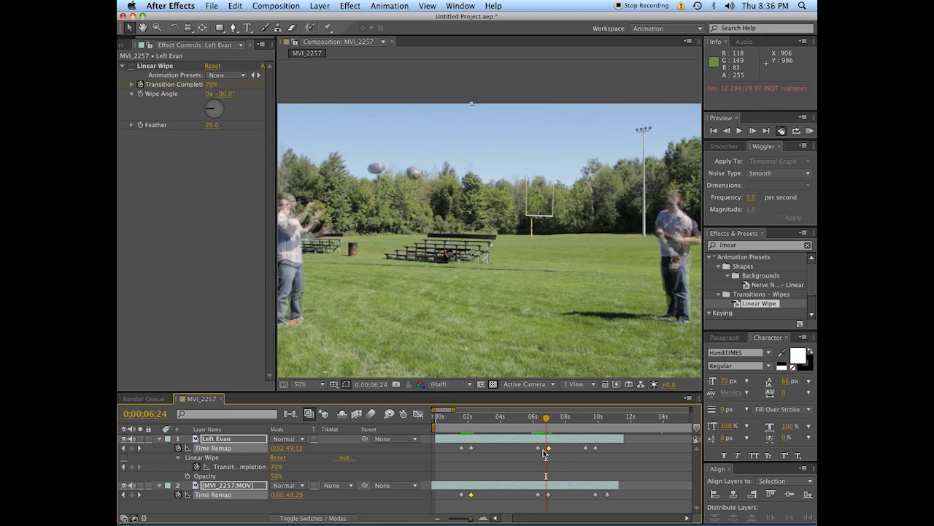
mouse_move(549, 452)
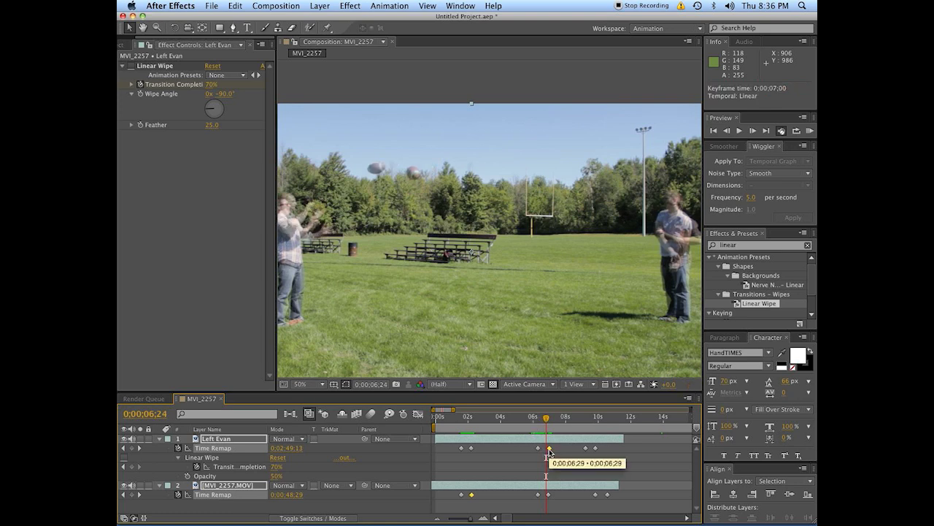
left_click_drag(549, 452, 548, 448)
Step through the second throw around 0;00;06;13 to 0;00;06;16 to compare the football's position in both layers.
key("Page_Up")
key("Page_Up")
key("Page_Up")
key("Page_Up")
key("Page_Up")
key("Page_Up")
key("Page_Up")
key("Page_Up")
key("Page_Up")
key("Page_Up")
key("Page_Up")
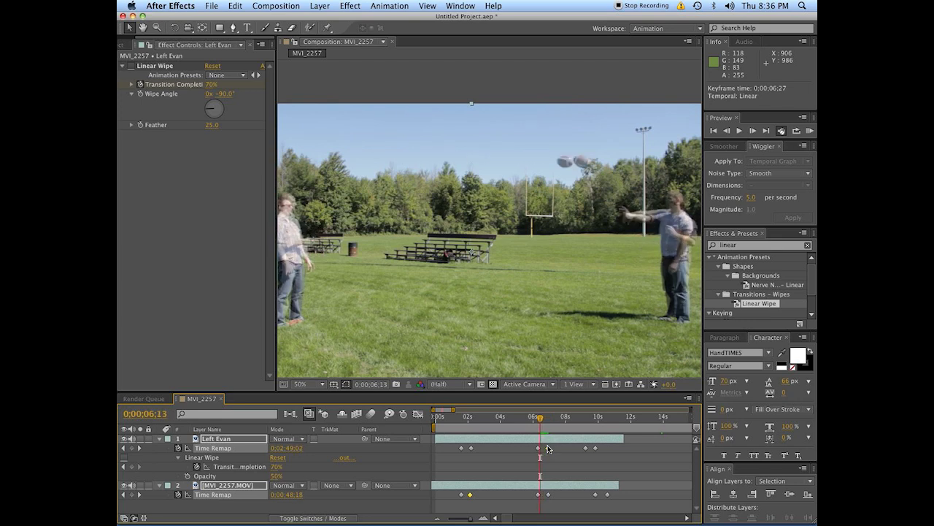
left_click(540, 425)
left_click_drag(540, 425, 543, 426)
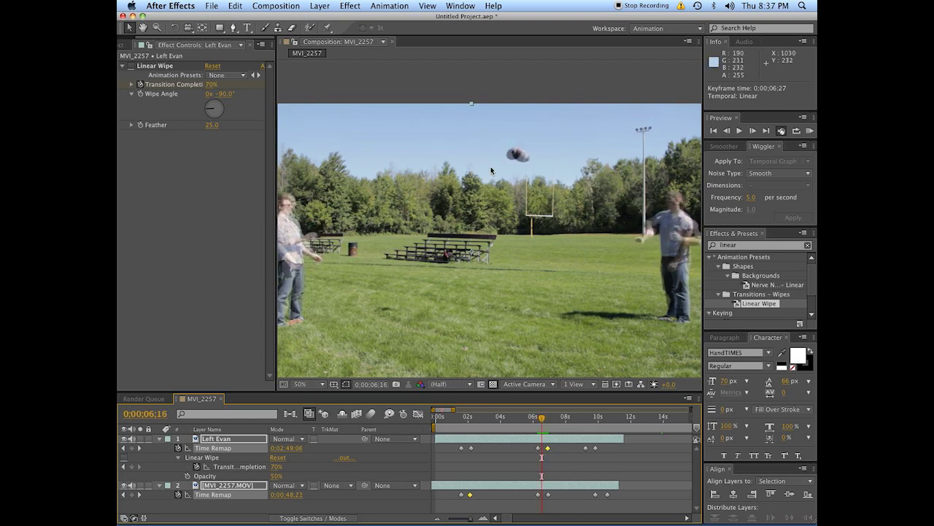
Move the third Time Remap keyframe pairs of both layers so their release keyframes align at 0;00;09;20.
left_click(584, 427)
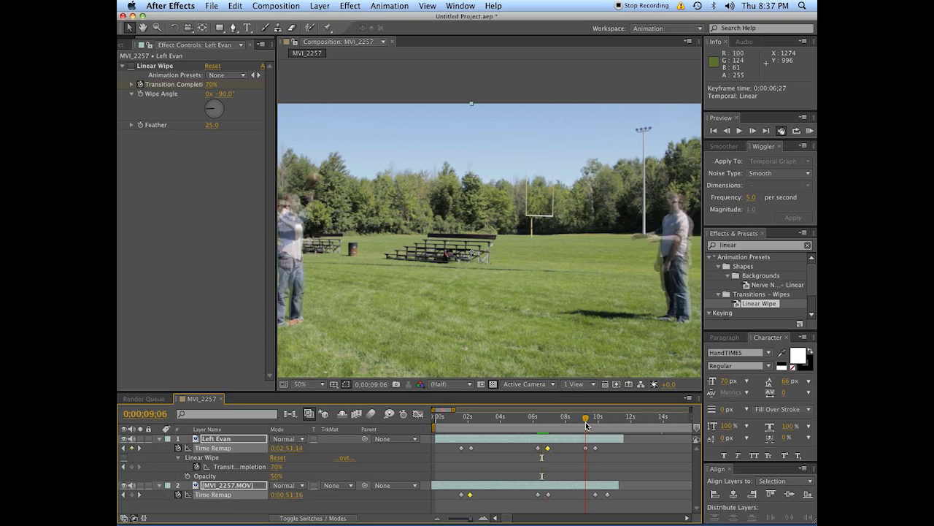
left_click_drag(597, 494, 593, 496)
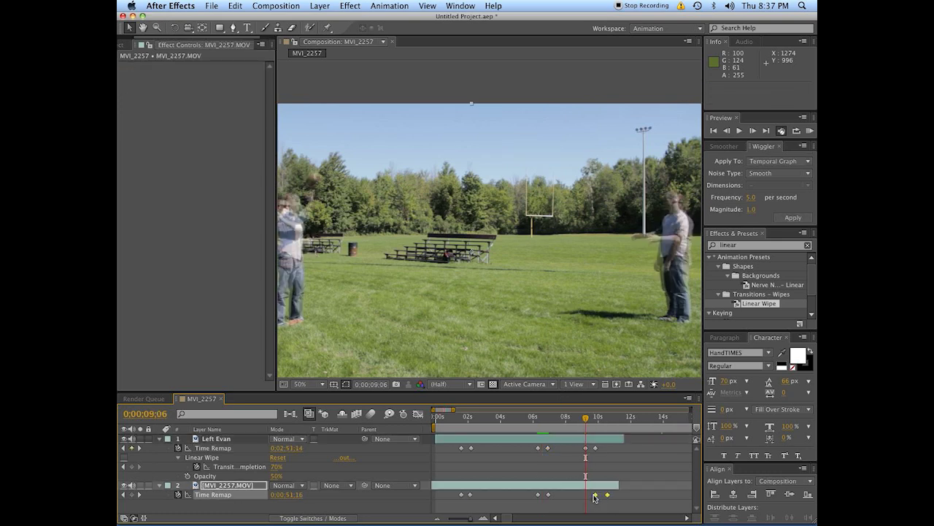
left_click_drag(604, 459, 609, 433)
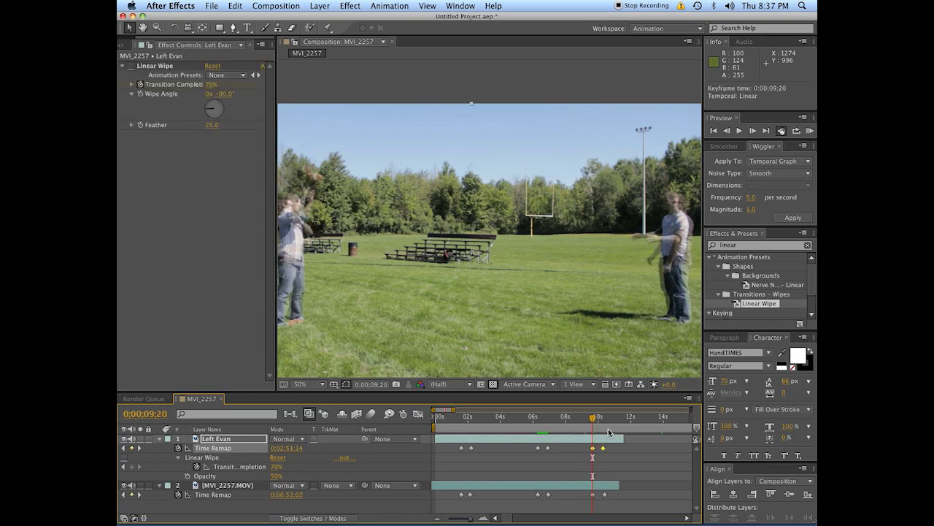
Move the lower layer's third catch keyframe to 0;00;10;09 and check the football overlap back to 0;00;10;03.
left_click(603, 429)
left_click(619, 517)
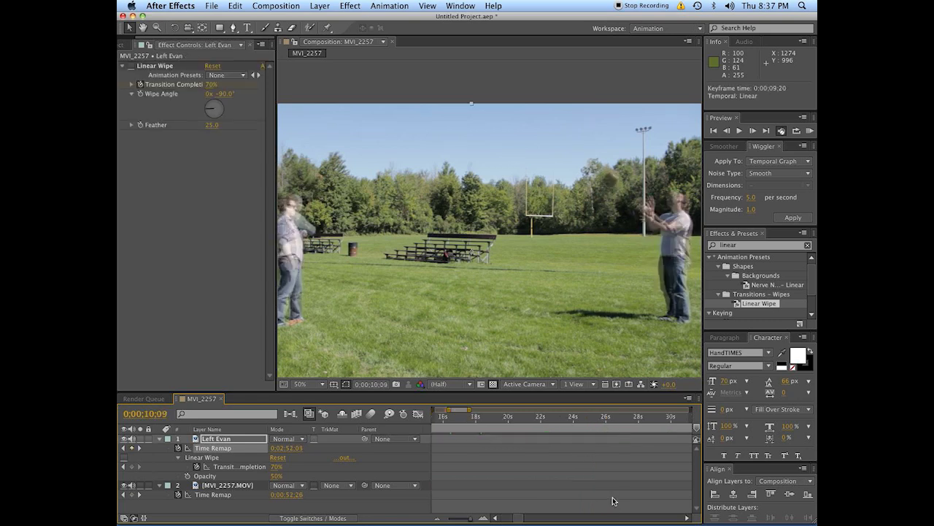
scroll(562, 504, "left", 10)
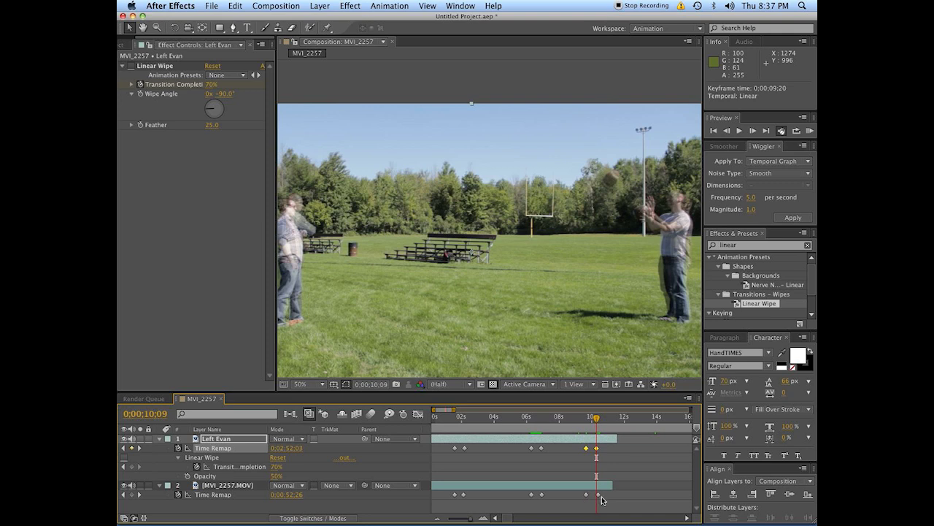
left_click_drag(600, 496, 597, 495)
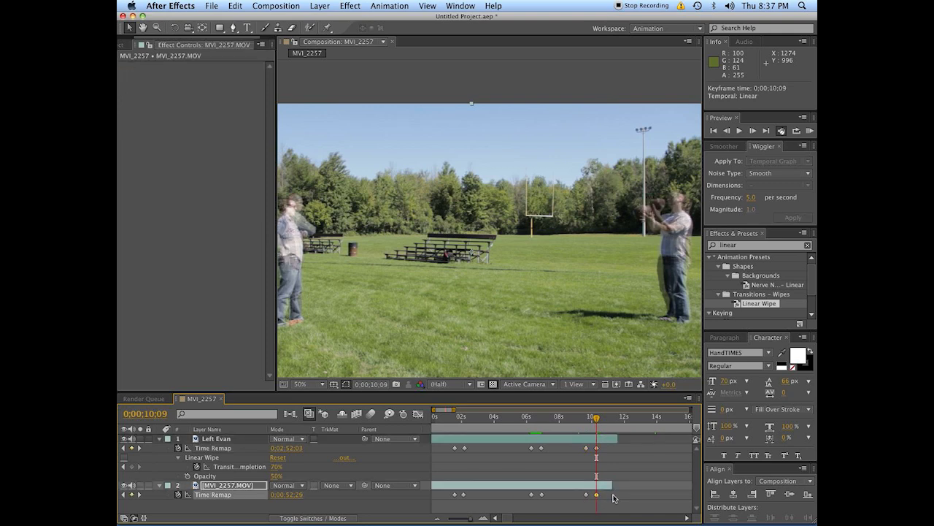
key("Page_Up")
key("Page_Up")
key("Page_Up")
key("Page_Up")
key("Page_Up")
key("Page_Up")
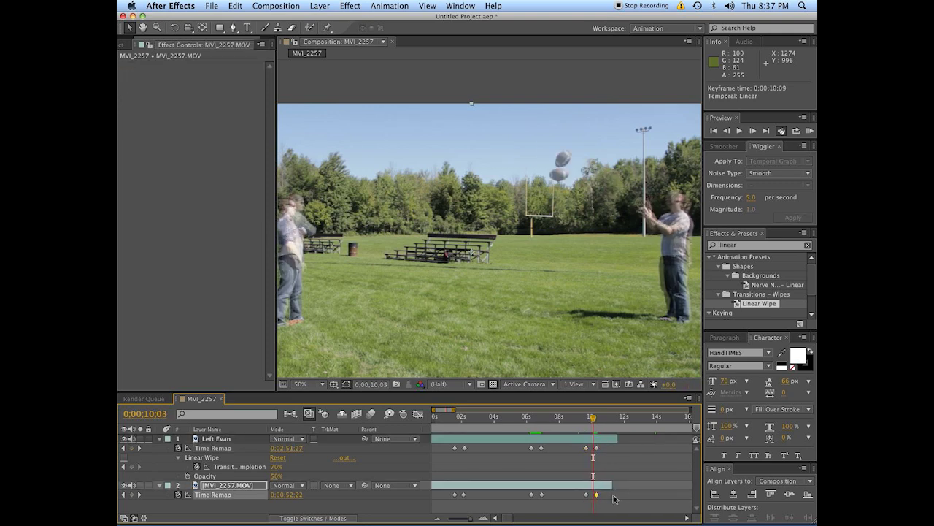
Trim the ends of both layers to 0;00;08;07 and set the work area to end there.
left_click(612, 498)
left_click_drag(590, 425, 563, 438)
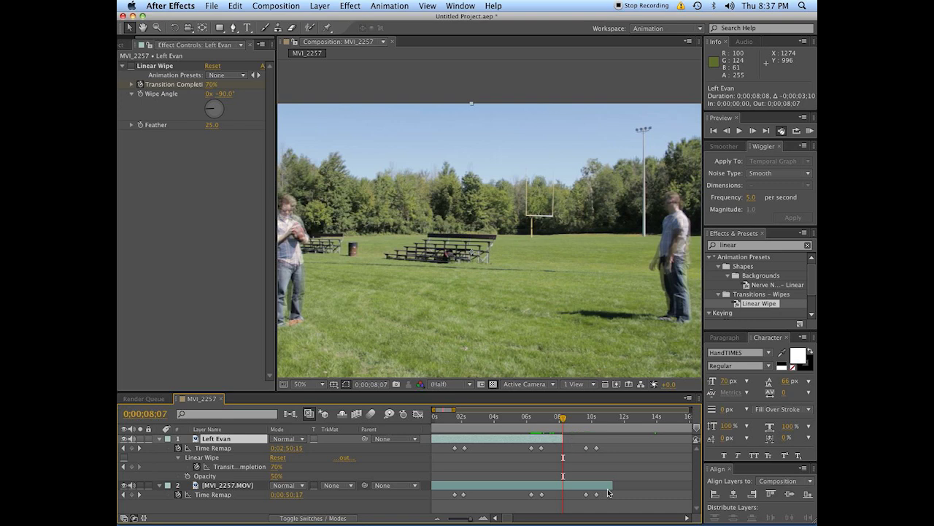
left_click_drag(611, 486, 573, 487)
left_click(576, 488)
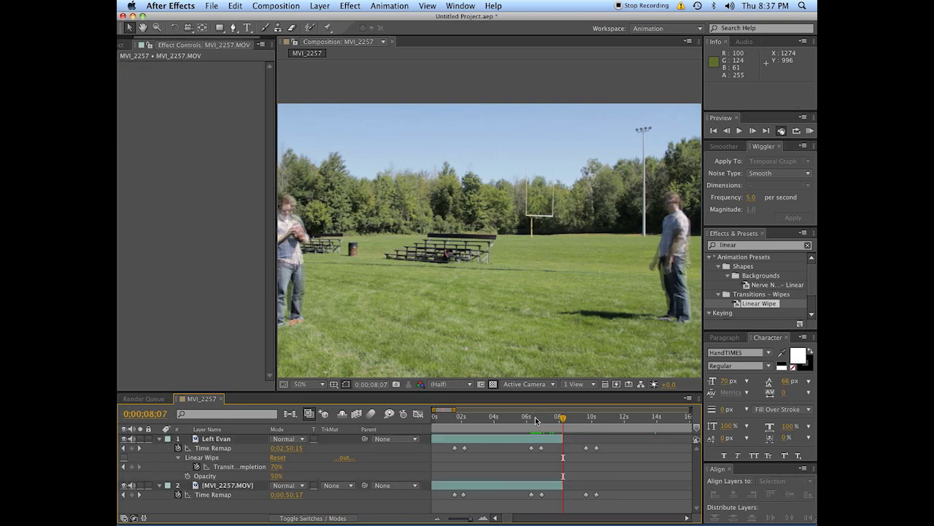
key("n")
Restore the upper layer's opacity to 100% and turn its Linear Wipe effect back on.
left_click(485, 429)
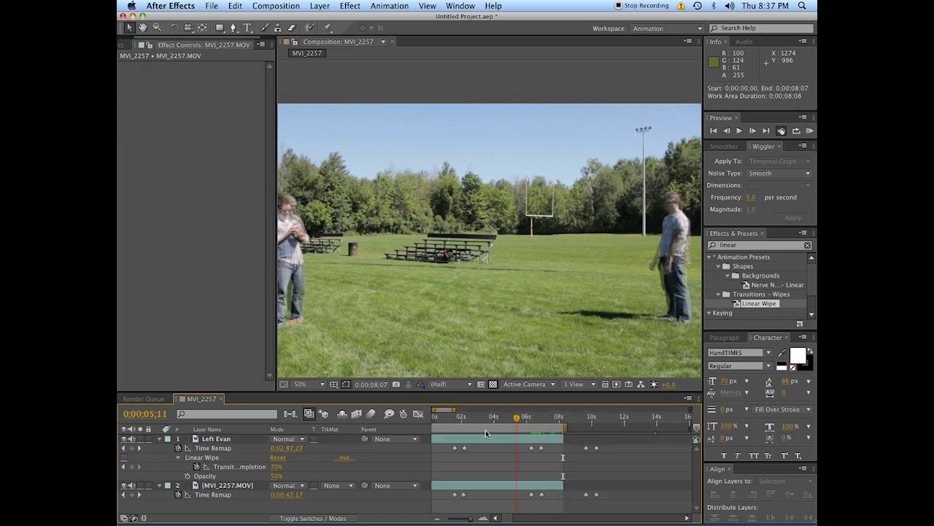
left_click(496, 518)
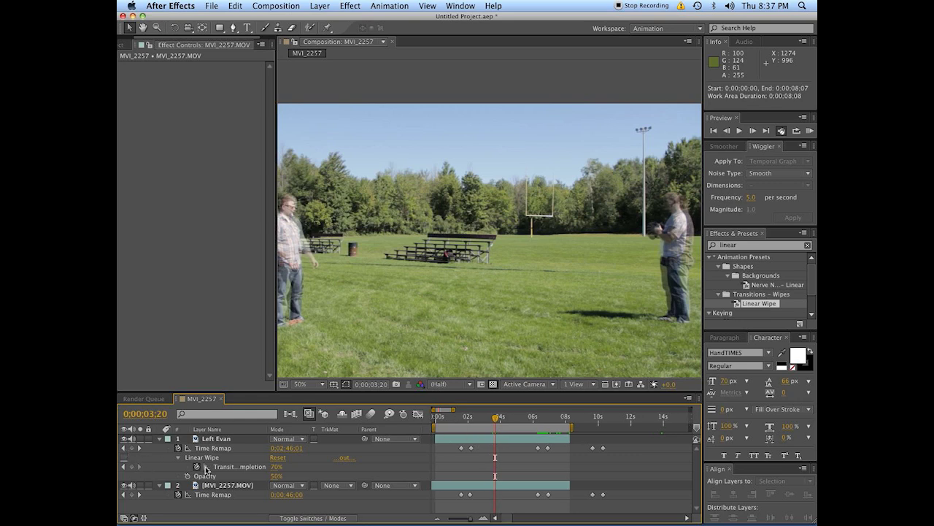
left_click_drag(272, 480, 307, 480)
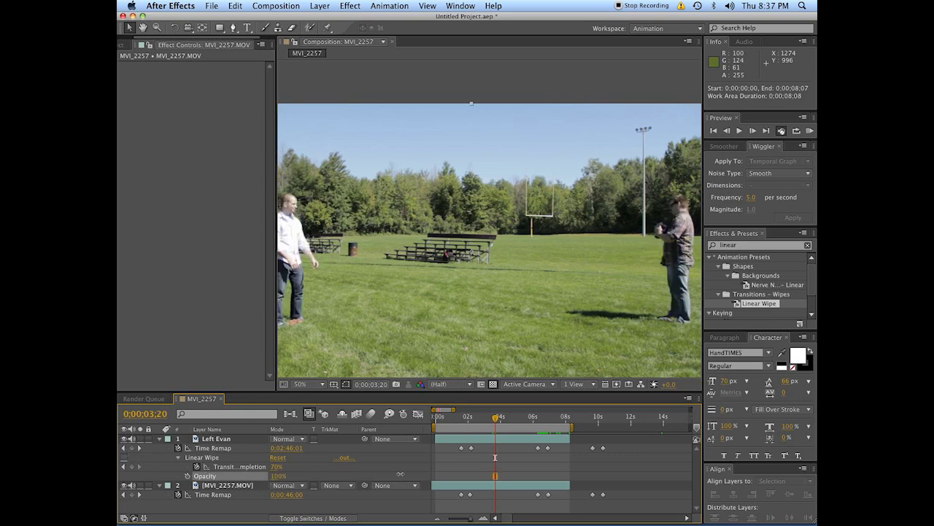
left_click(491, 421)
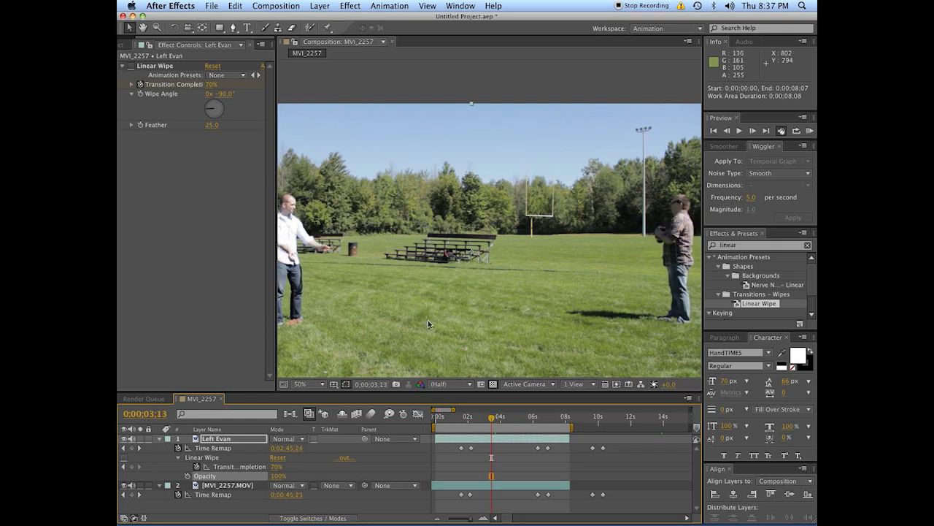
left_click(132, 66)
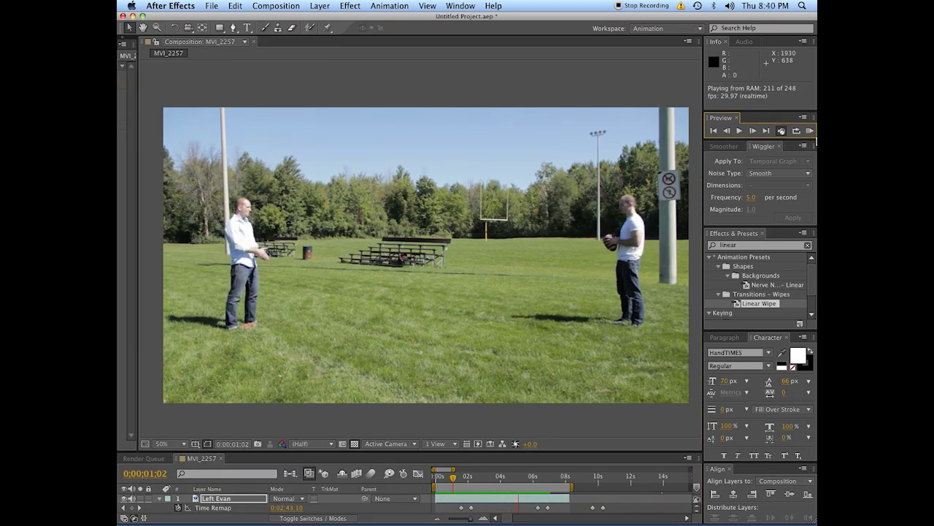
Stop the preview, go to 0;00;06;20, and resize the panels to show both layers and the upper layer's effect controls.
key("space")
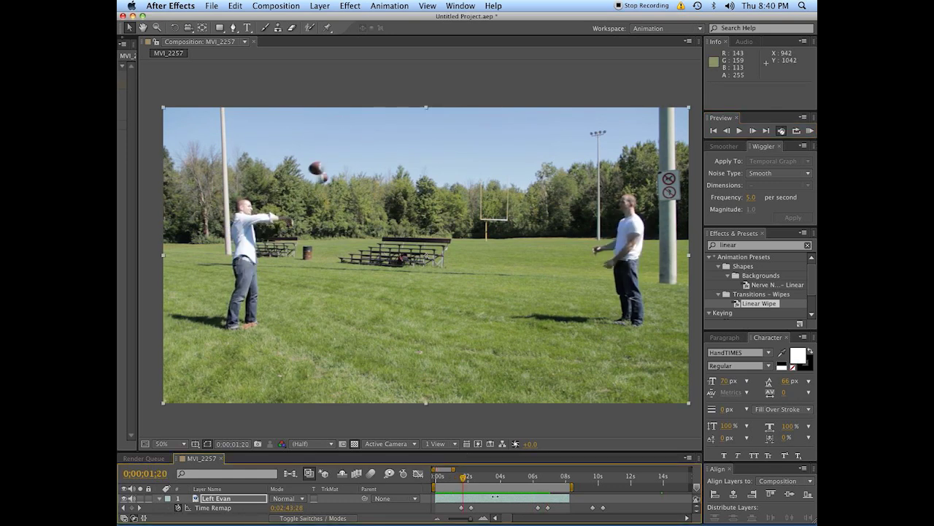
left_click_drag(462, 478, 540, 474)
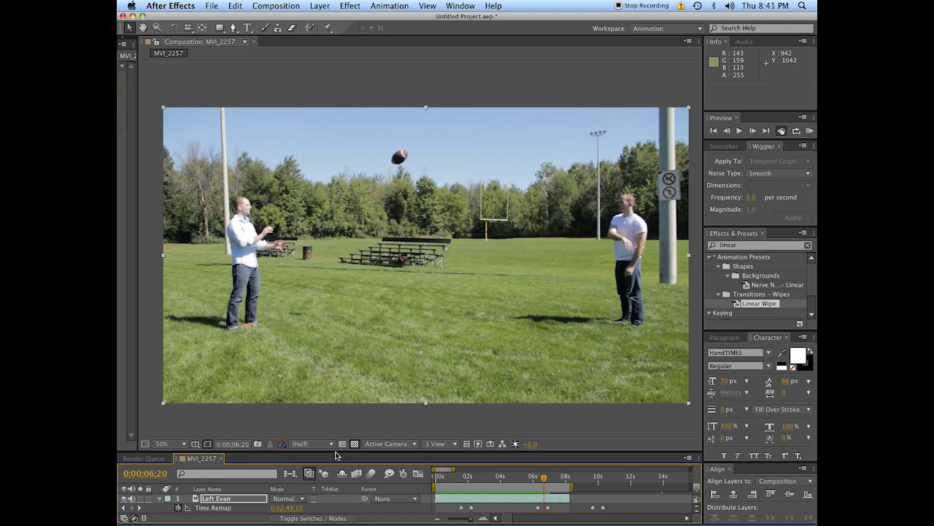
left_click_drag(337, 455, 337, 303)
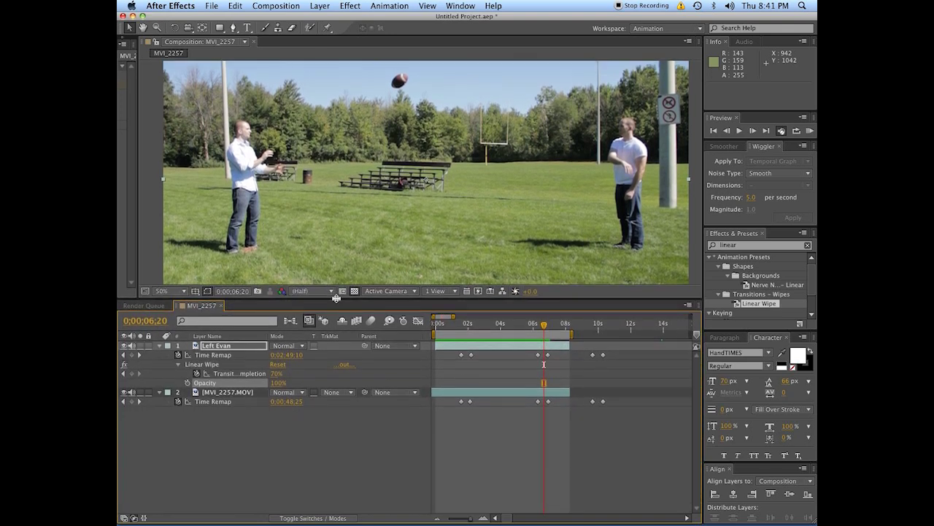
key("h")
left_click_drag(360, 249, 361, 253)
left_click(375, 466)
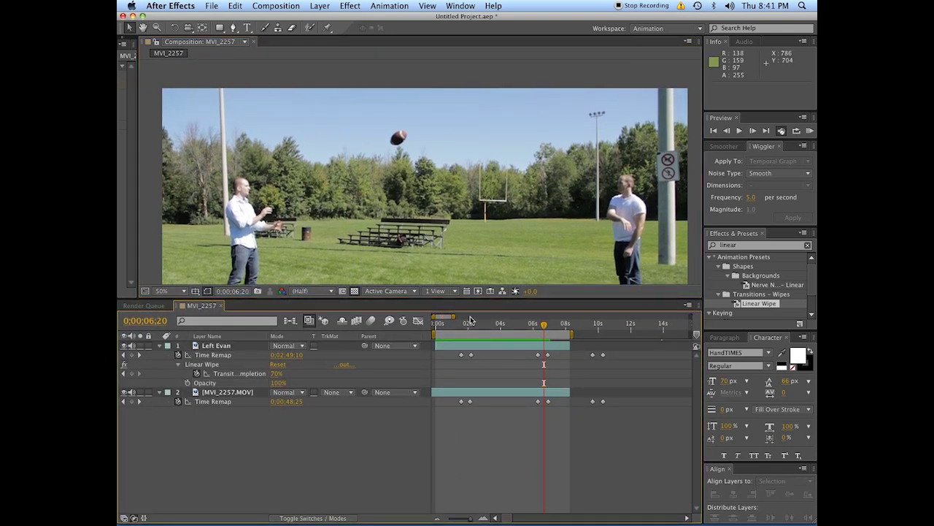
left_click(228, 374)
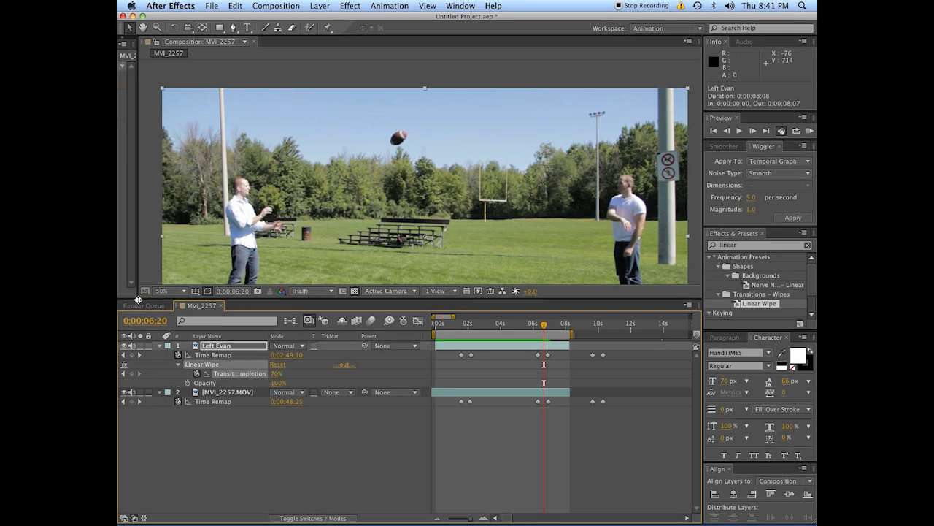
left_click_drag(138, 298, 301, 387)
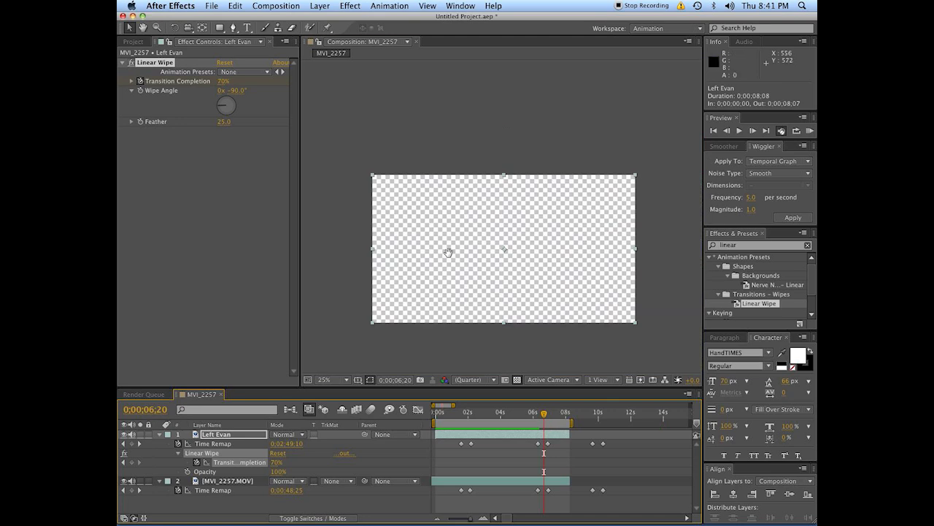
scroll(456, 227, "up", 2)
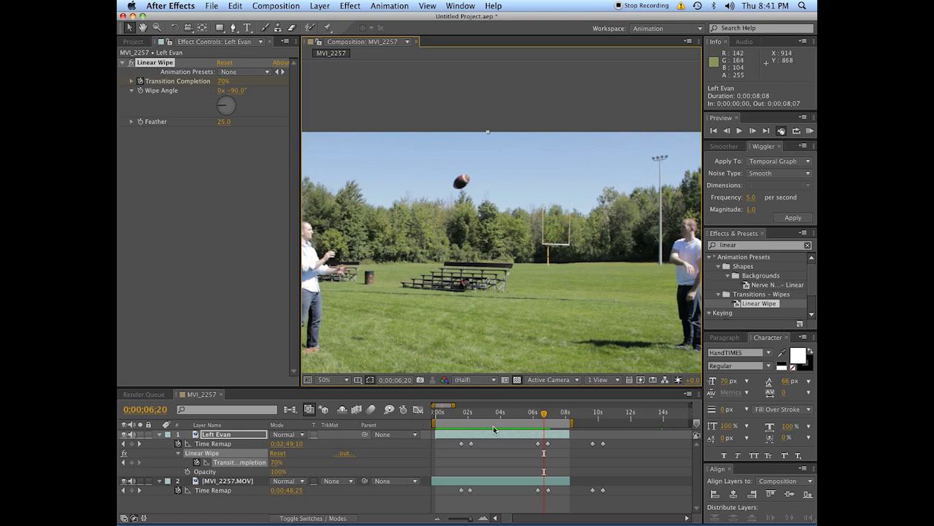
Remove the Linear Wipe effect from the upper layer and set that layer's opacity to 50%.
left_click(132, 64)
key("Delete")
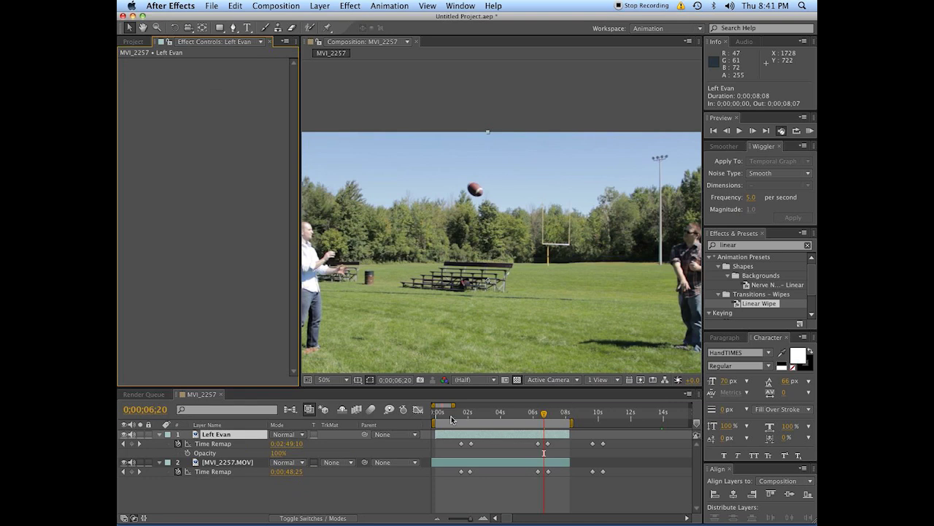
left_click(277, 452)
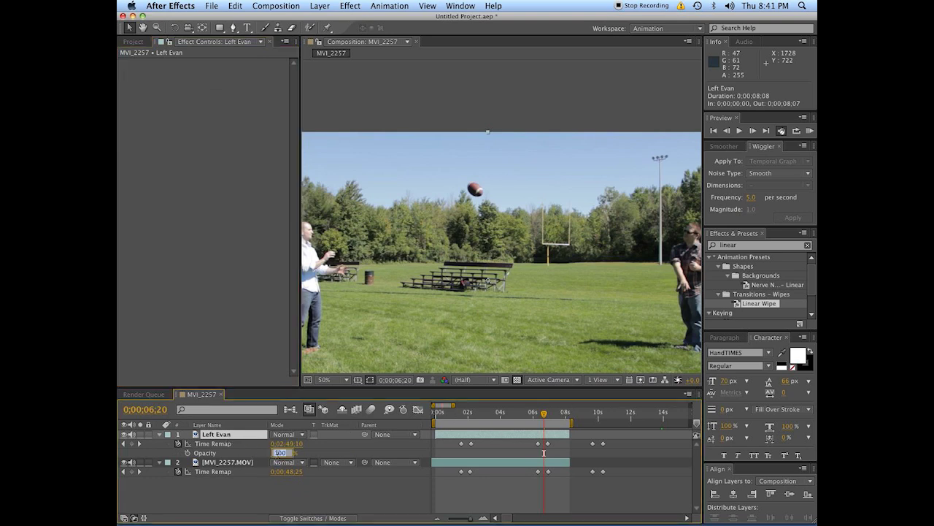
type("50")
key("Return")
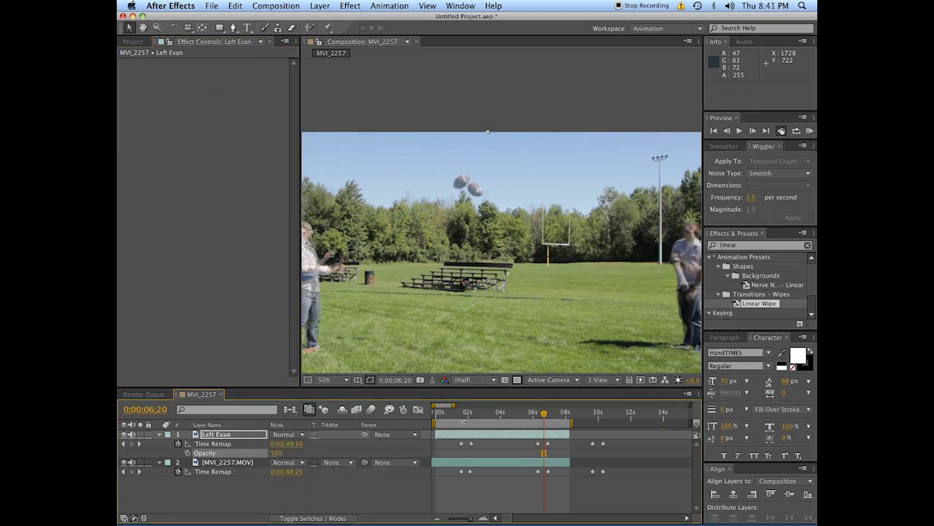
At 0;00;01;17, apply a new Linear Wipe to the upper layer with 77% transition completion, a -90° wipe angle and 25 feather.
left_click(465, 414)
left_click_drag(465, 416, 462, 416)
scroll(511, 230, "up", 2)
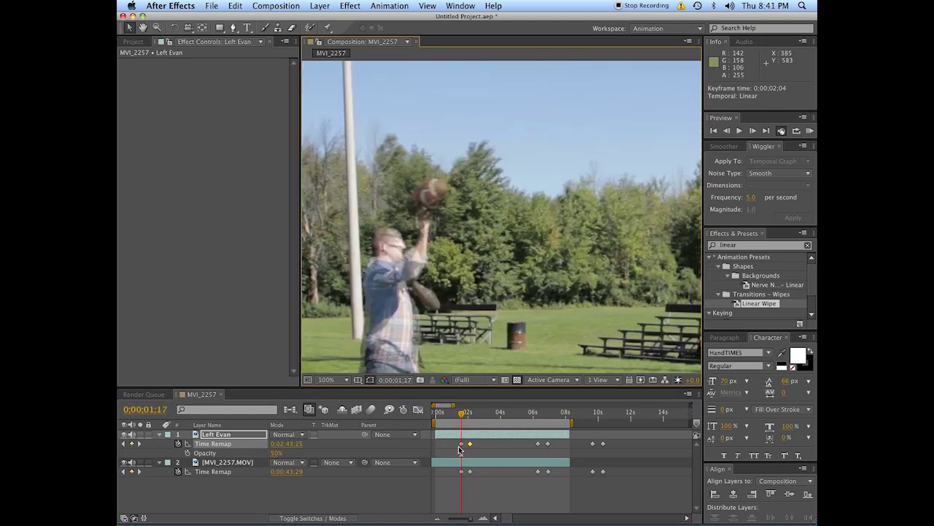
left_click_drag(759, 306, 503, 435)
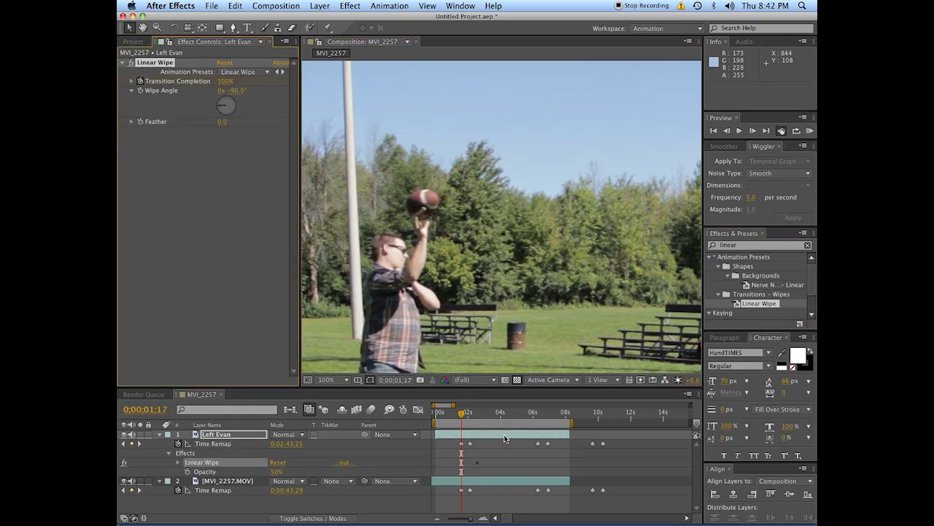
left_click_drag(230, 90, 224, 86)
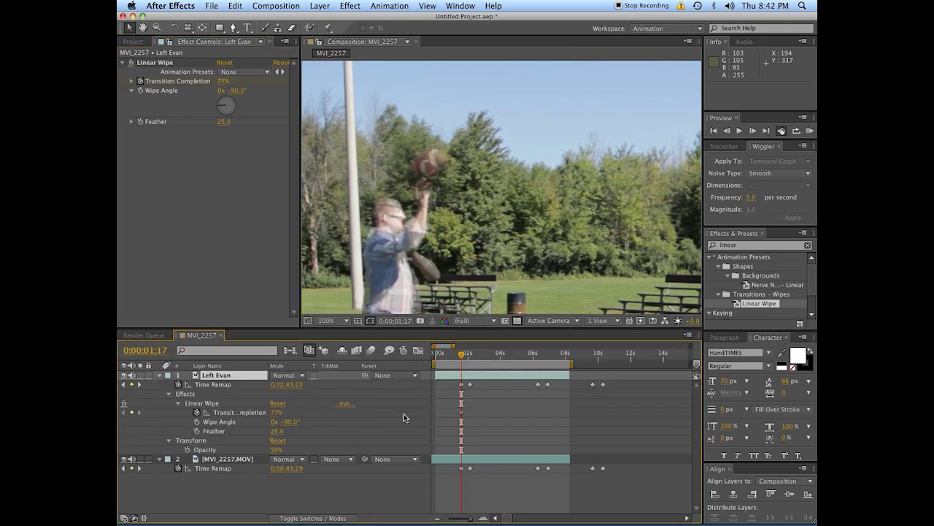
Restore the upper layer's opacity to 100% and hide the lower layer to isolate the wiped area.
left_click_drag(271, 450, 364, 444)
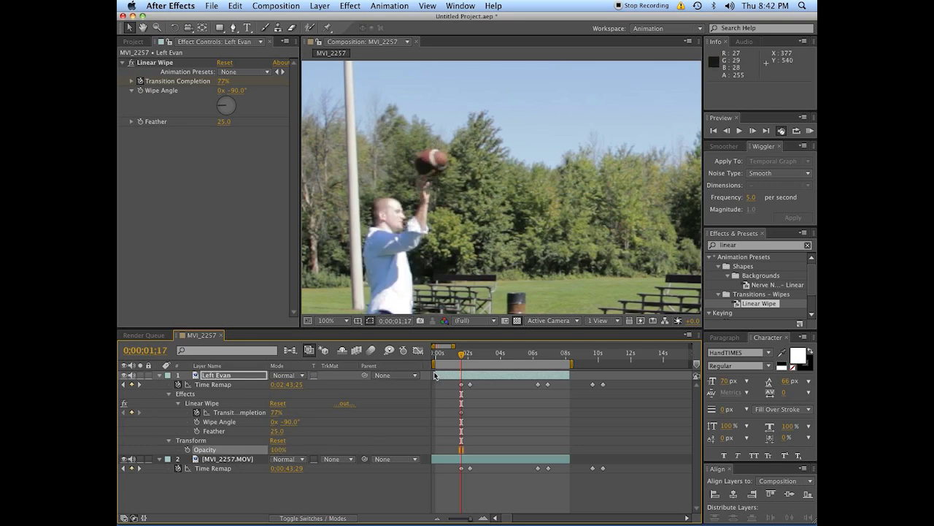
left_click(461, 378)
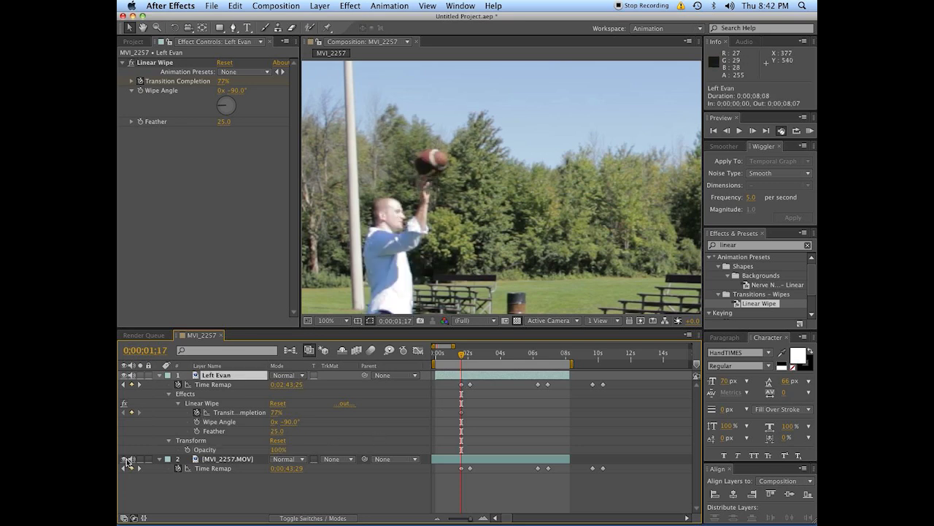
left_click(125, 458)
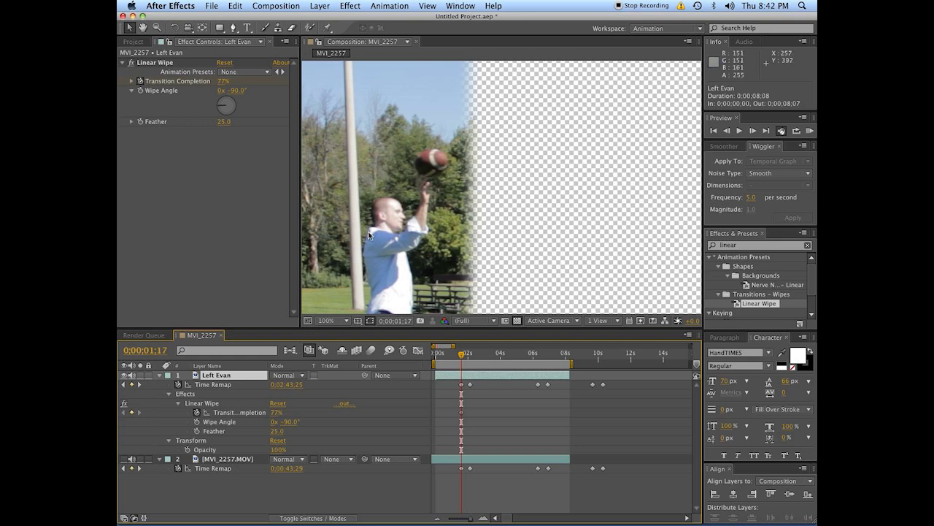
Keyframe the wipe's Transition Completion at 74% on 0;00;01;18, 76% on 0;00;01;19 and 73% on 0;00;01;20.
key("Page_Down")
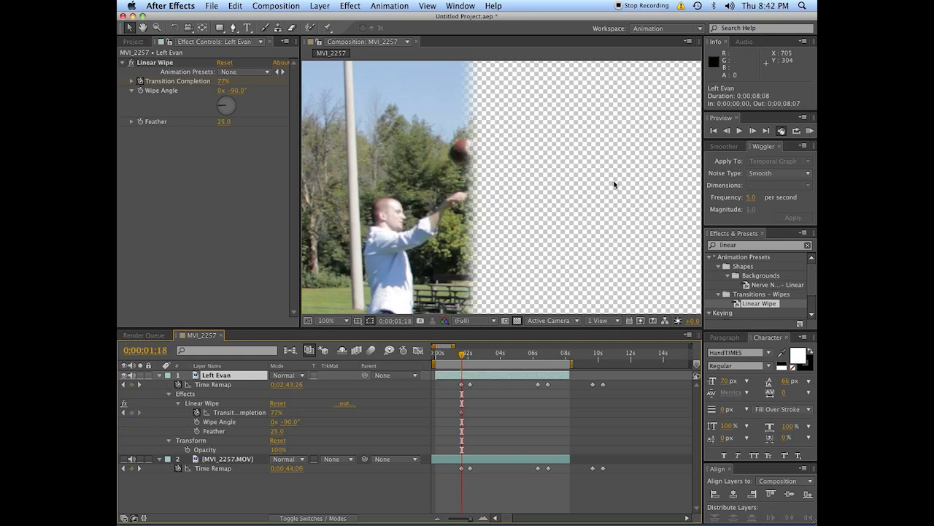
left_click_drag(276, 412, 272, 411)
left_click(271, 405)
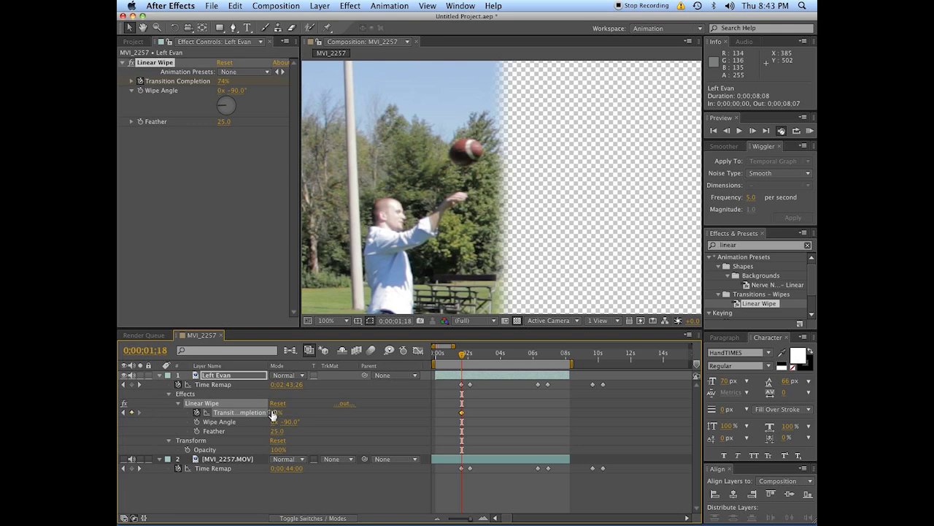
key("Page_Down")
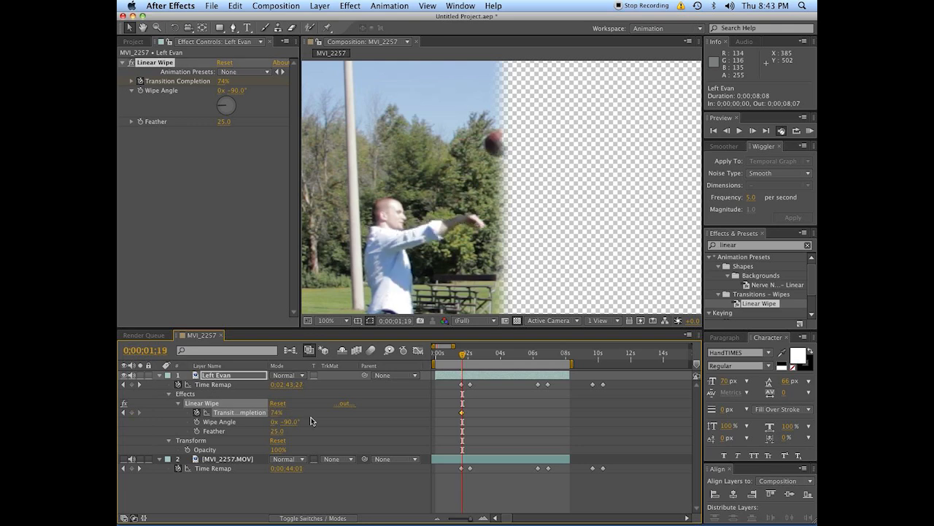
left_click_drag(275, 415, 275, 412)
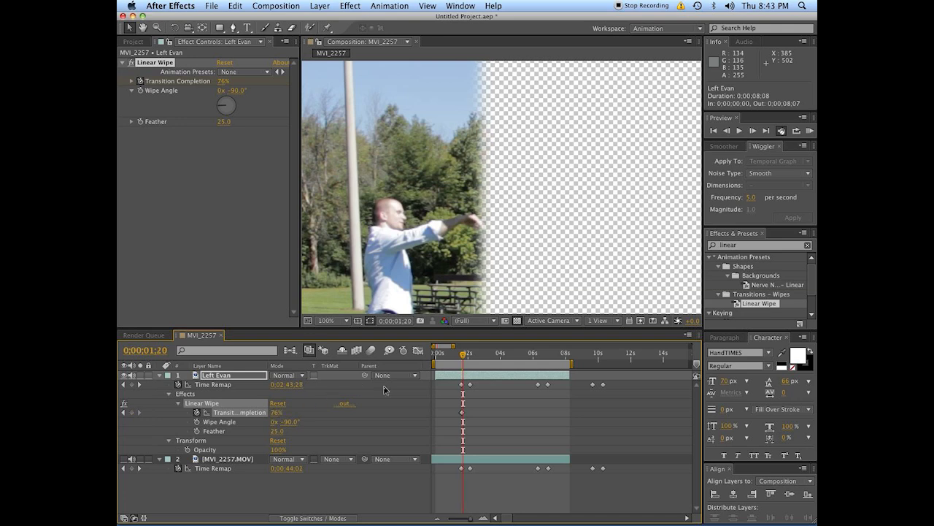
key("Page_Down")
left_click_drag(274, 417, 271, 412)
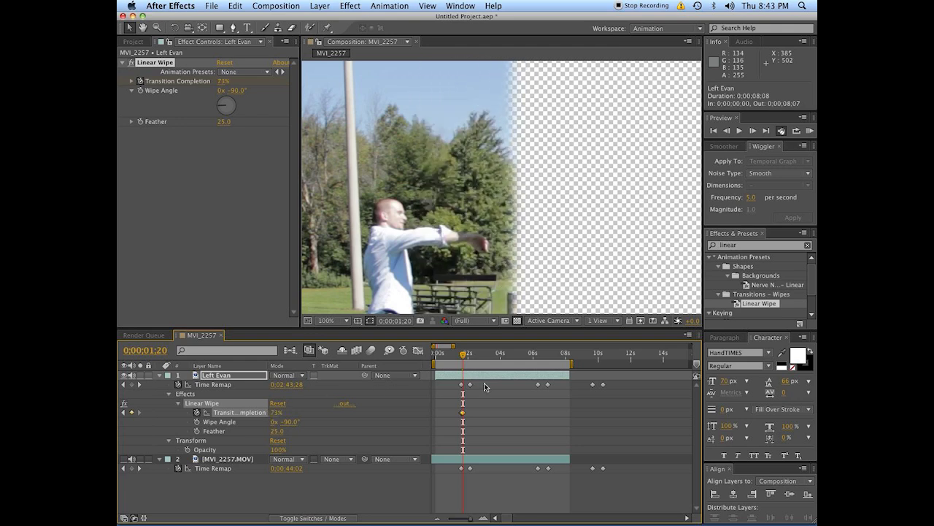
Show the lower layer again and check the football's handoff between the layers frame by frame around 0;00;01;18 to 0;00;01;20.
left_click(124, 460)
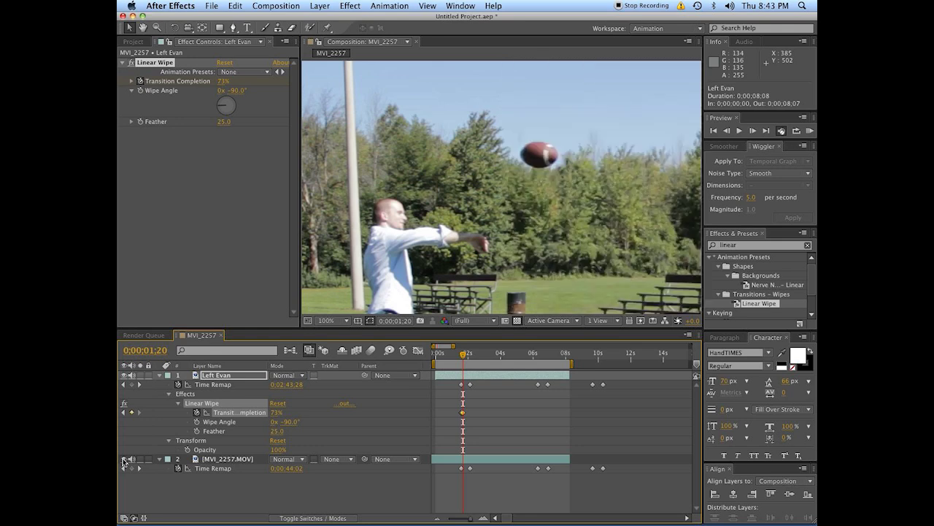
key("Page_Up")
key("Page_Up")
key("Page_Up")
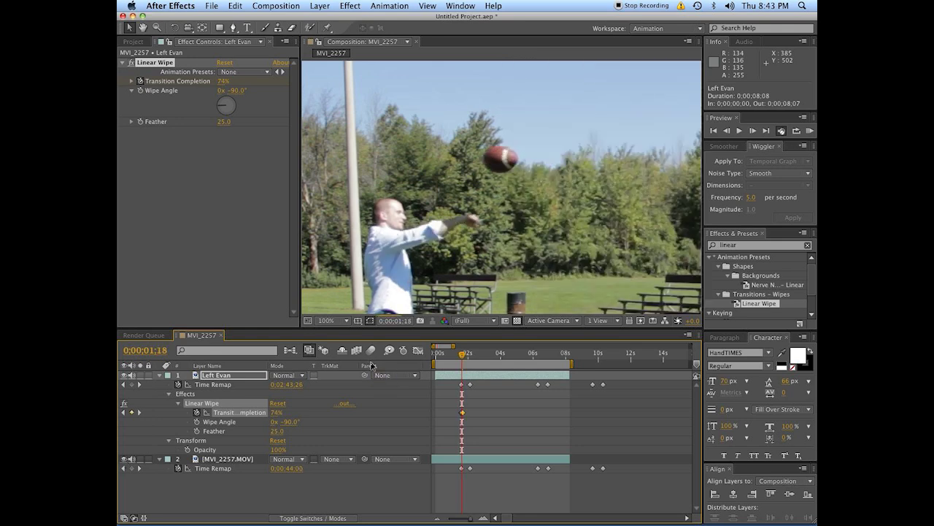
key("Page_Down")
key("Page_Down")
key("Page_Down")
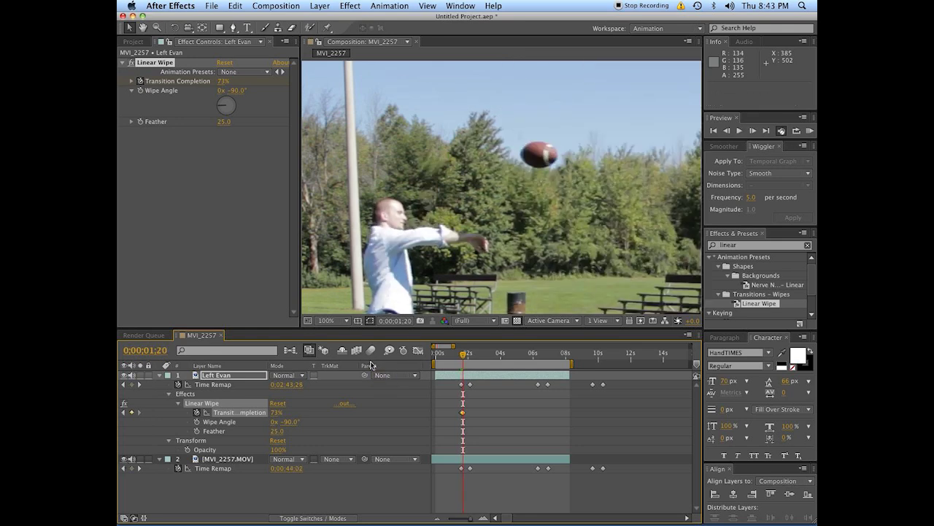
key("space")
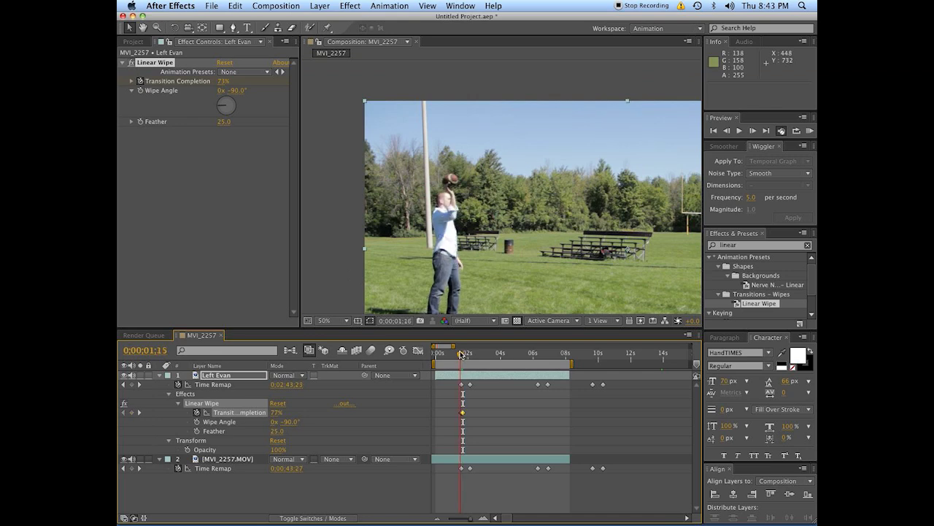
mouse_move(457, 355)
left_mouse_down()
mouse_move(471, 355)
mouse_move(462, 355)
left_mouse_up()
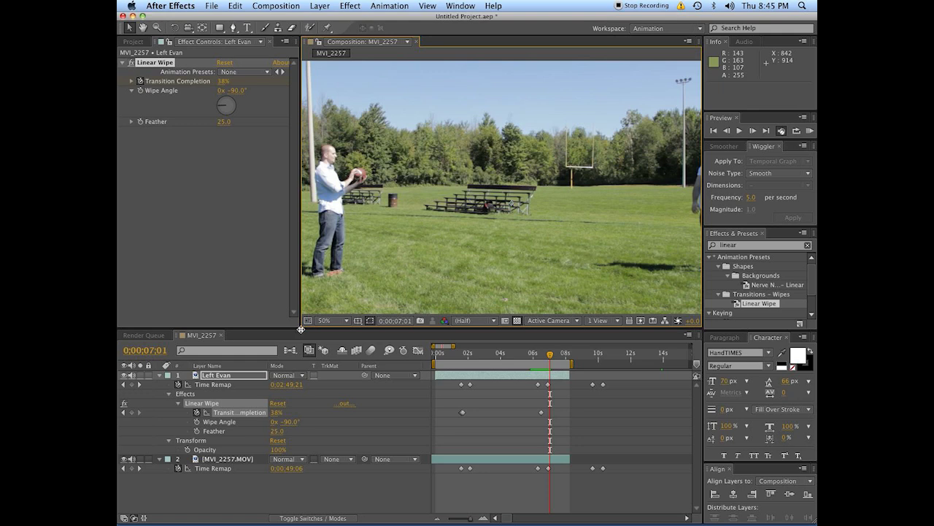
Enlarge the composition view to fit the whole frame and play a RAM preview of the finished clone shot.
left_click_drag(300, 329, 139, 411)
key("h")
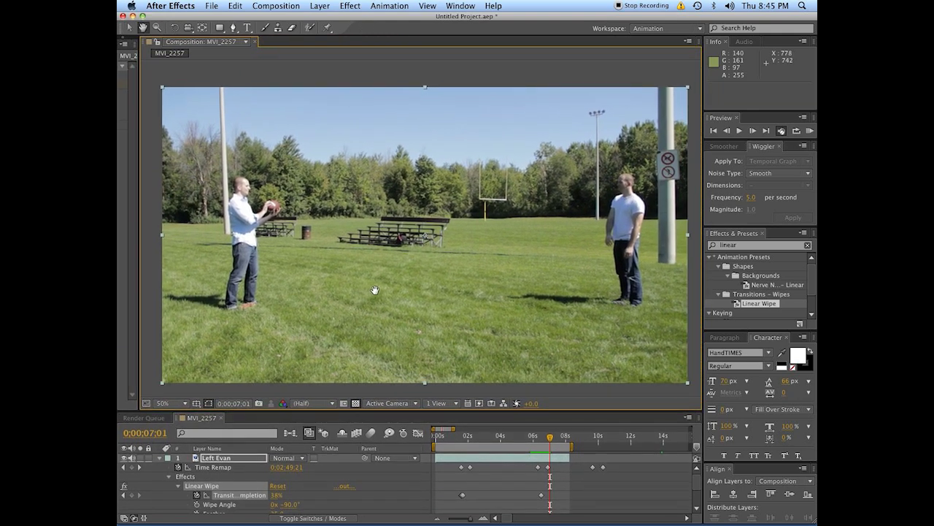
key("KP_0")
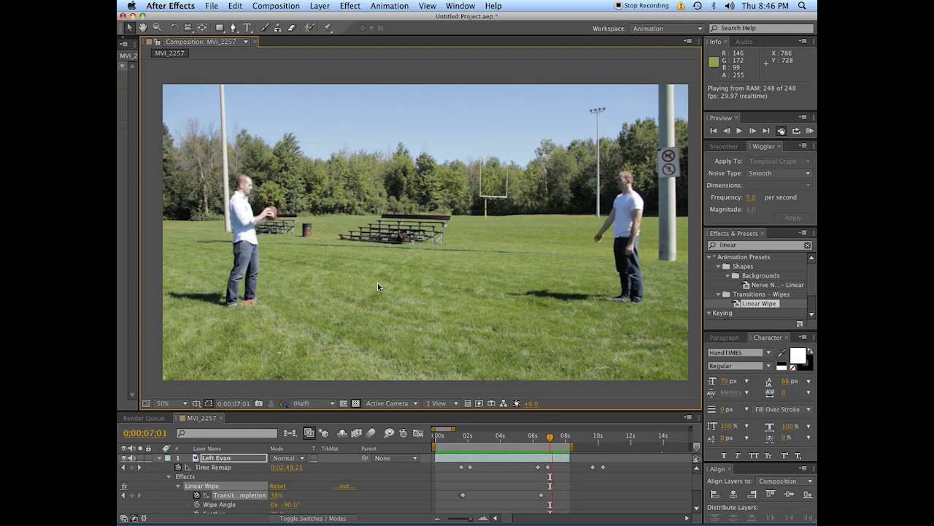
key("space")
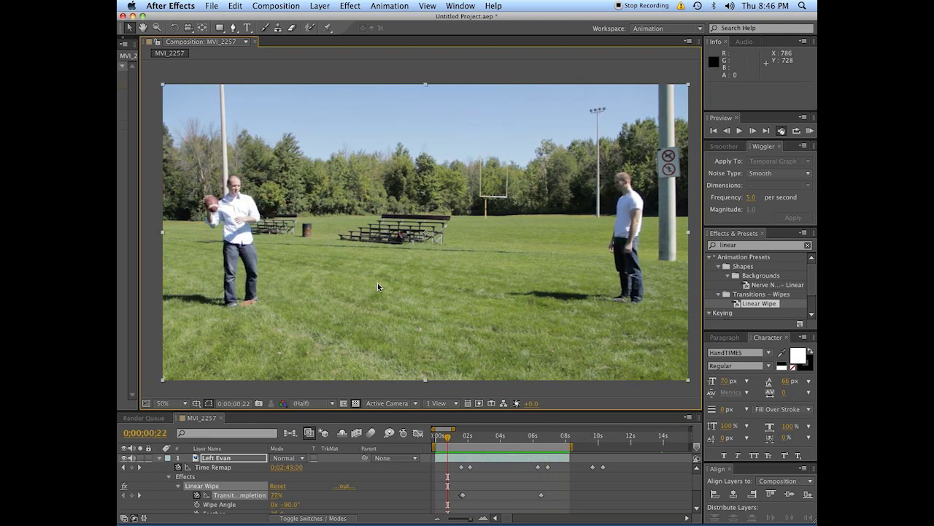